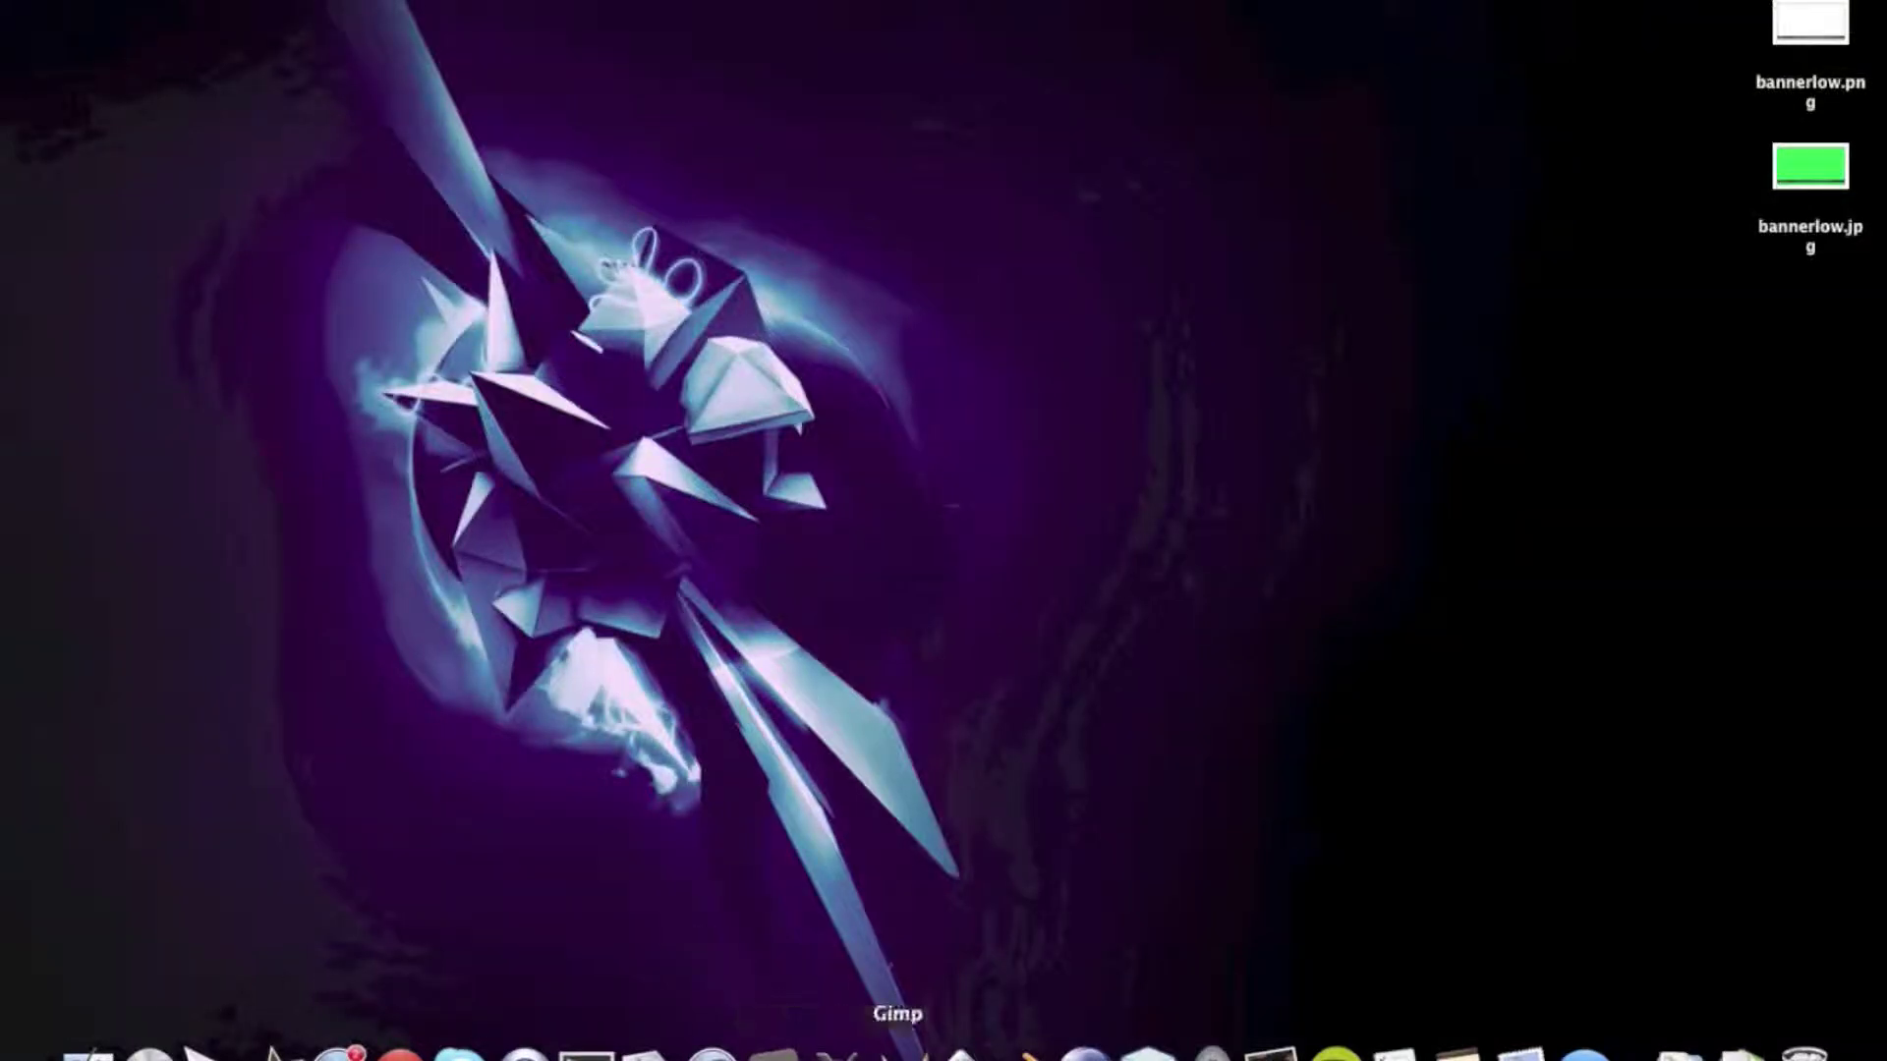
Launch GIMP 2.8 from the Dock to an empty workspace
click(897, 1050)
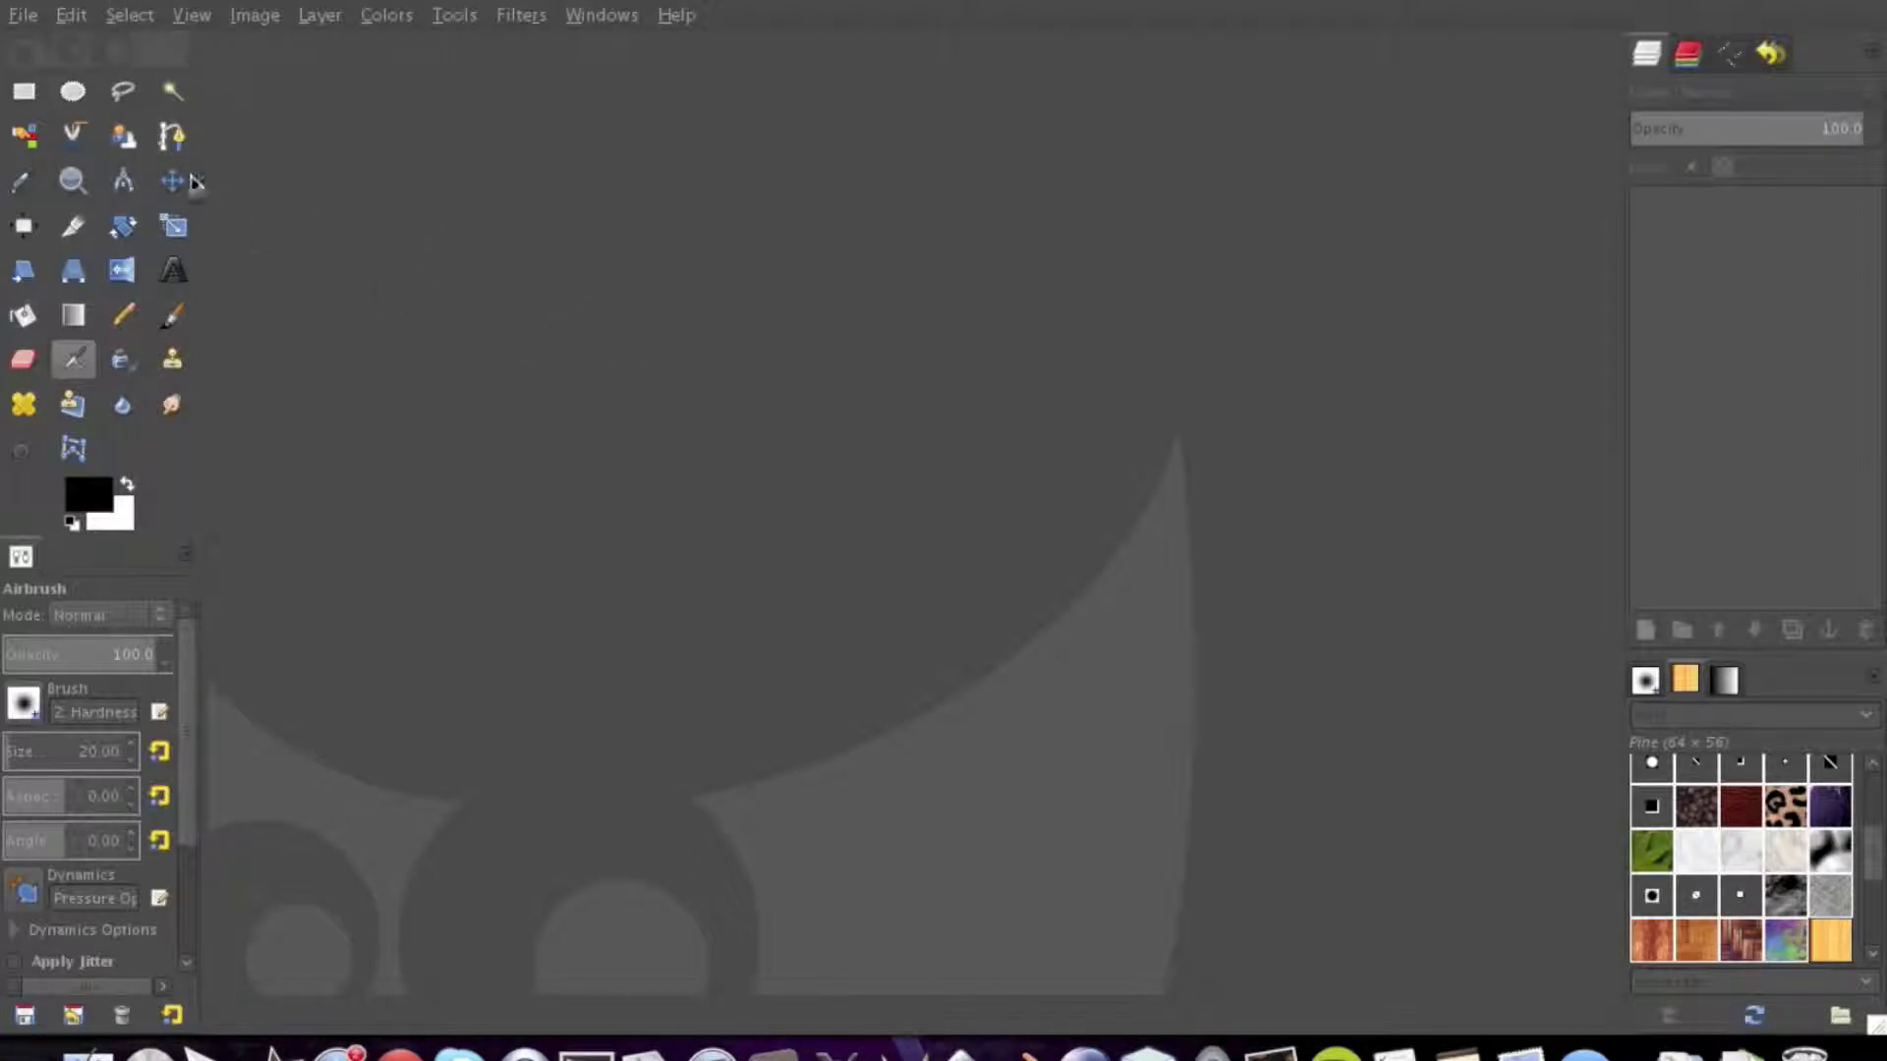
Create a new blank white 1920 × 1200 pixel image via File > New
click(39, 18)
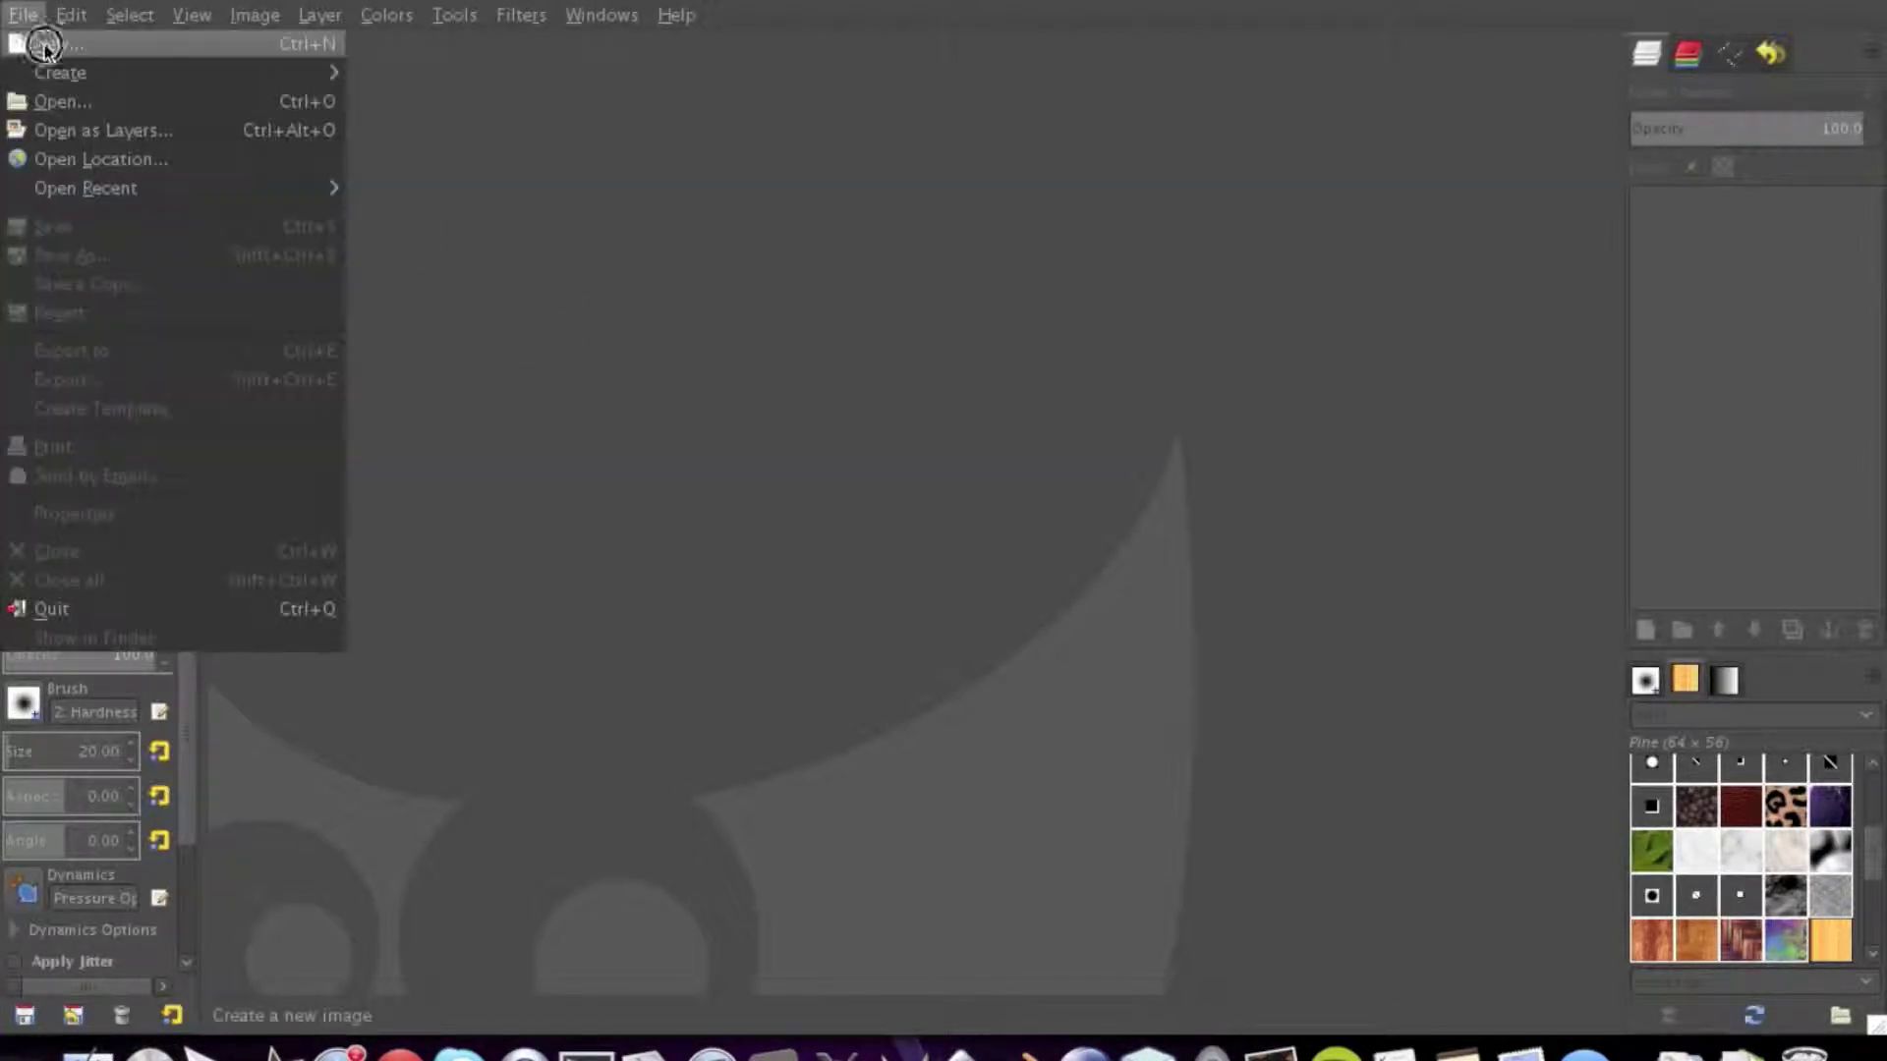
click(42, 42)
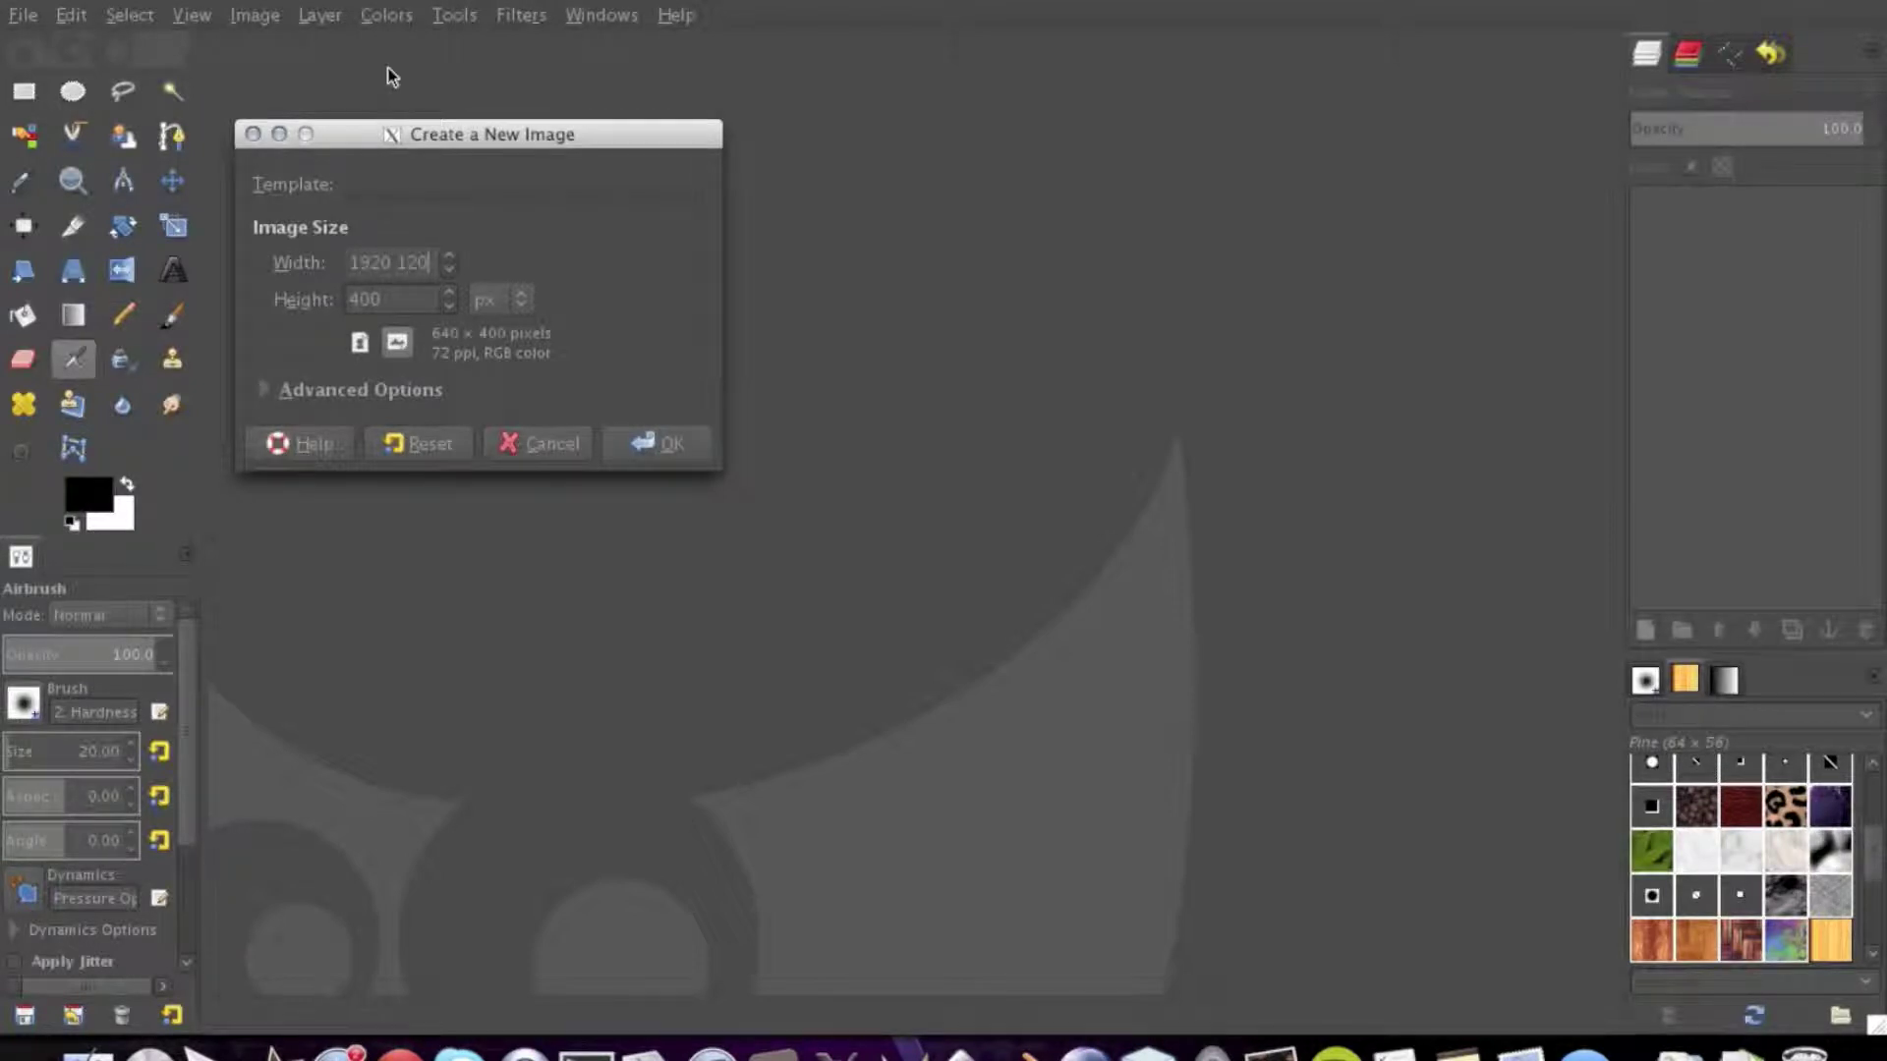
key(Tab)
text(12000)
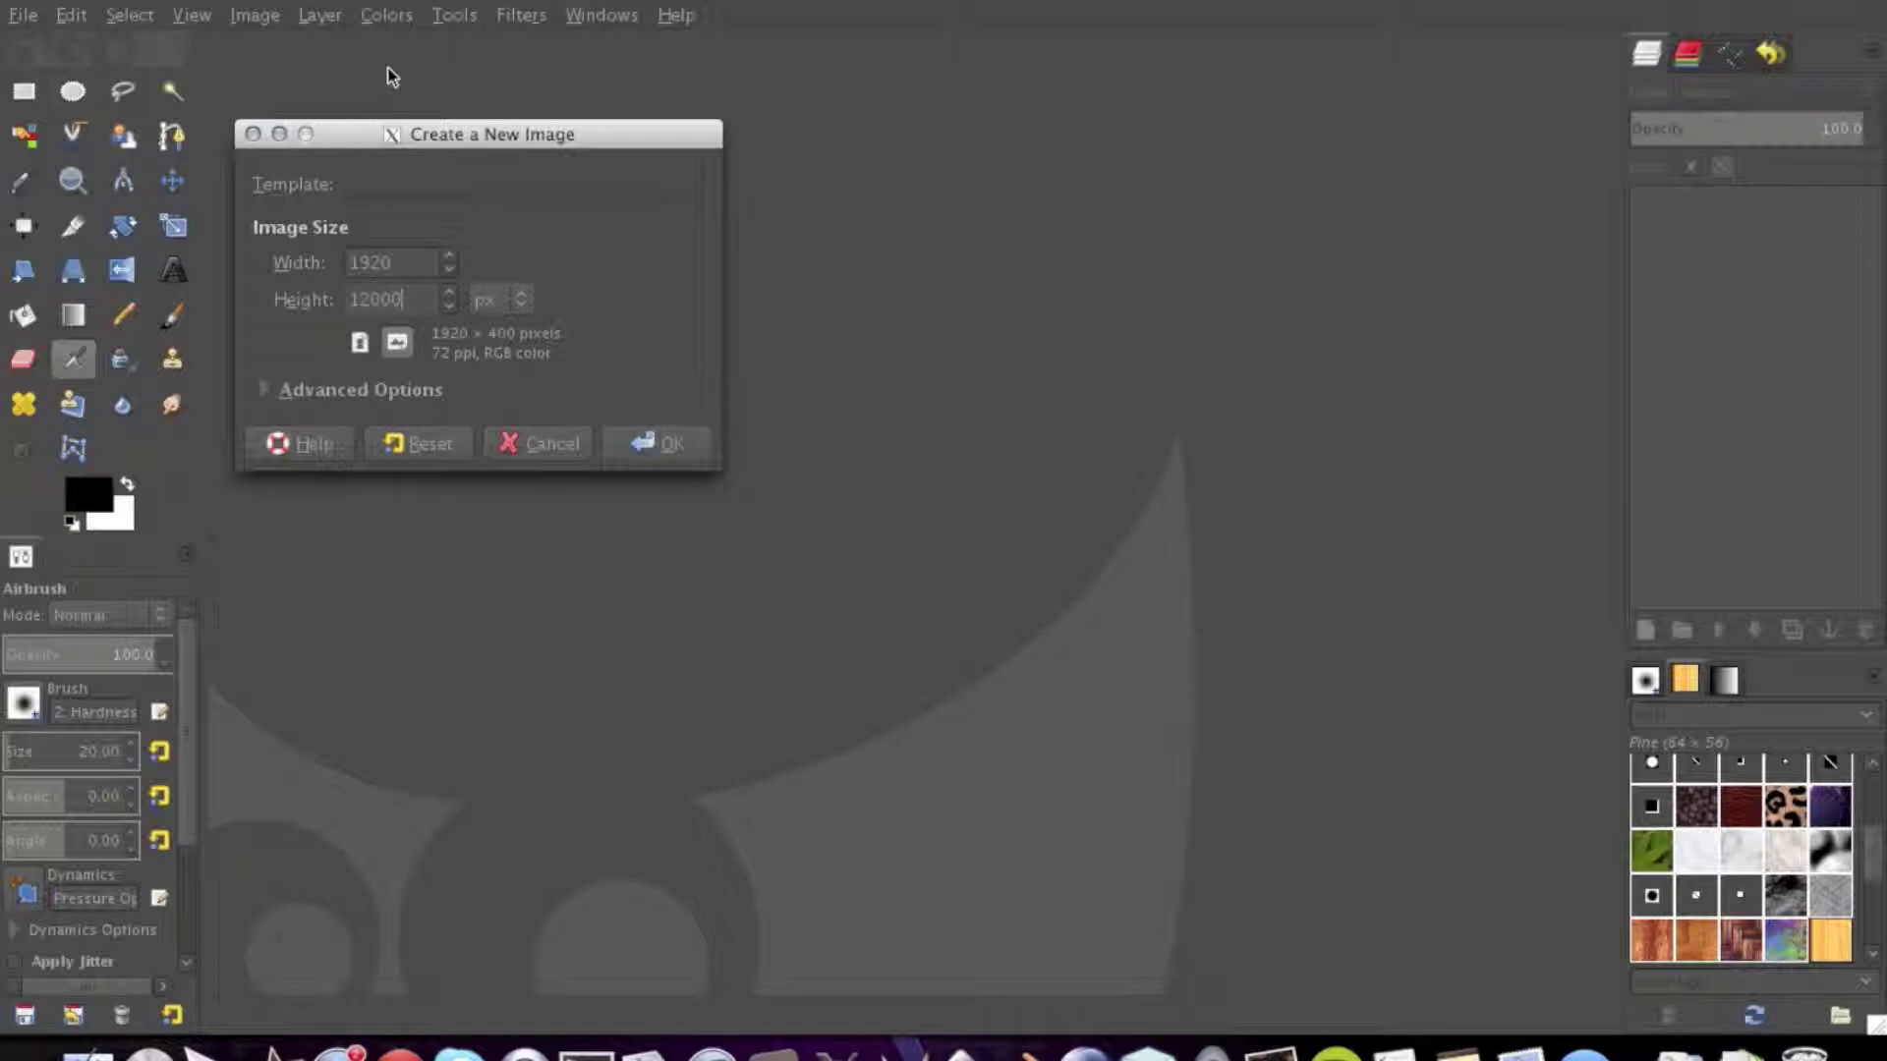
key(Return)
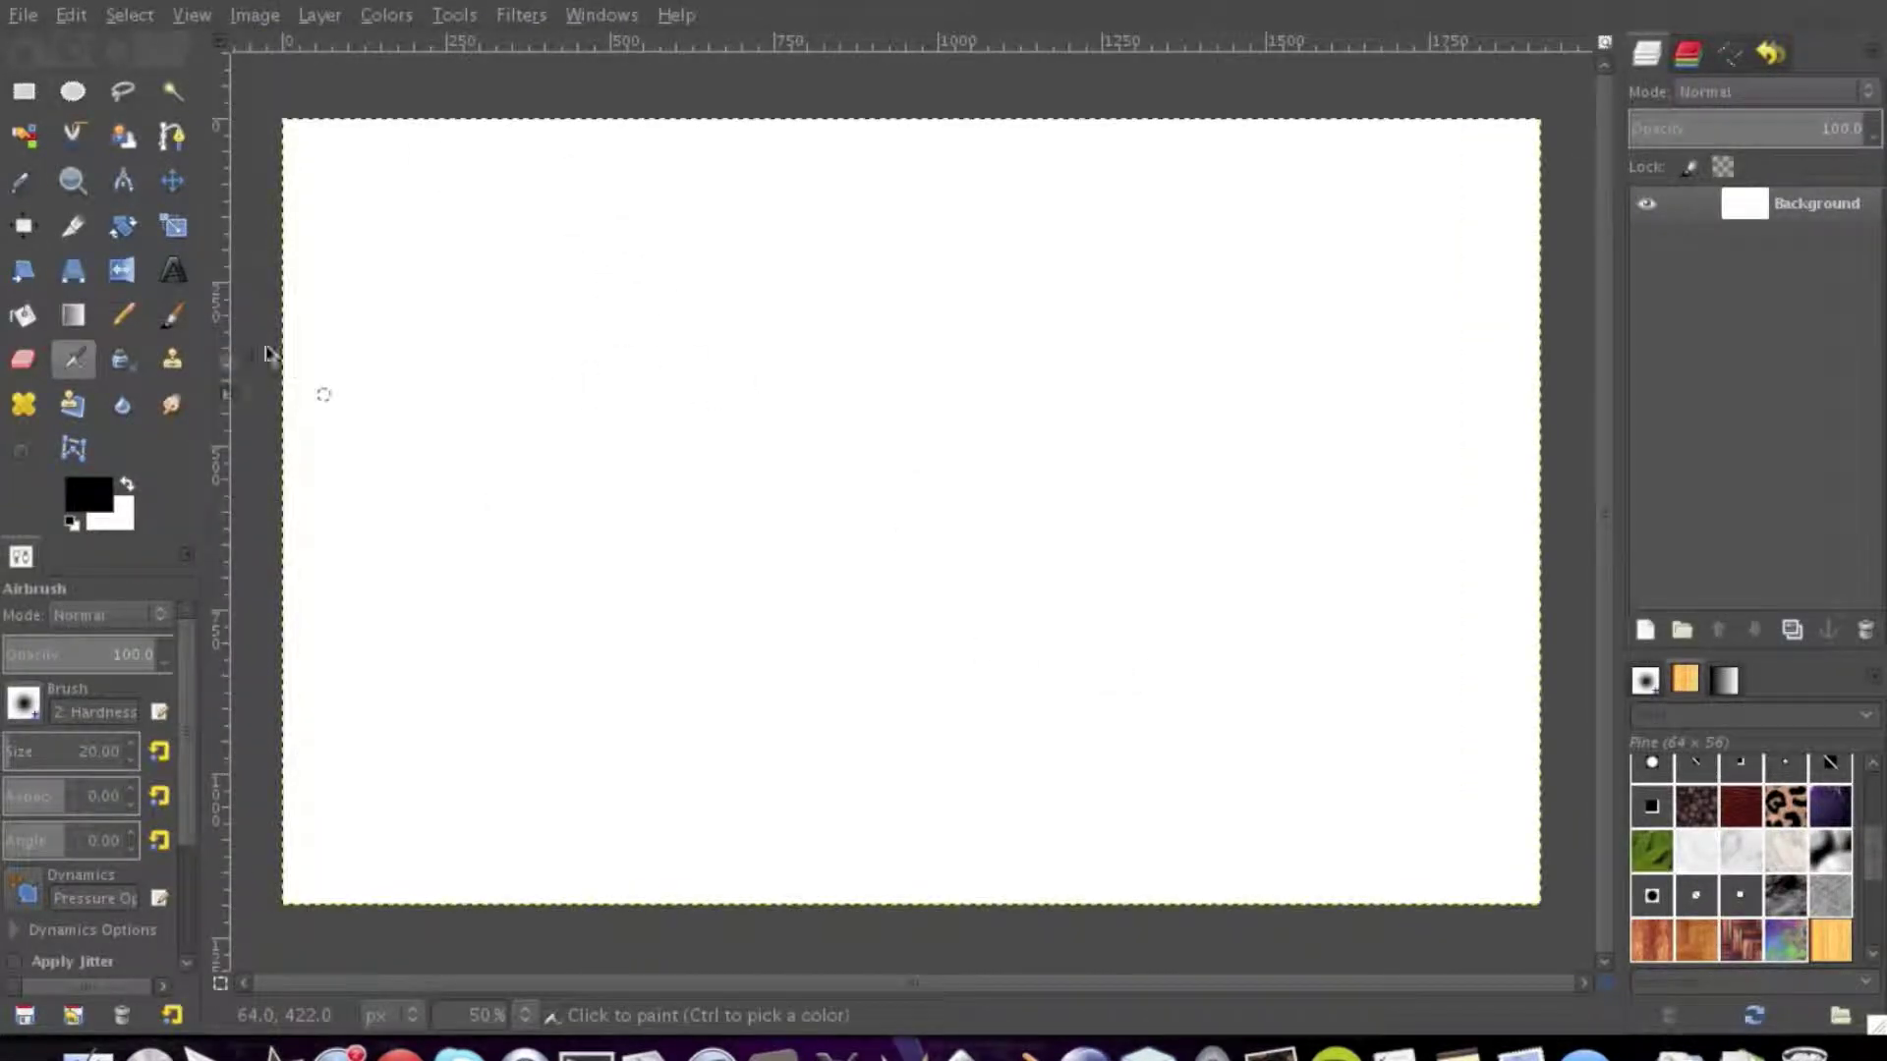
Add a text layer reading 'diegodoes' in the Sound System font at size 286
click(182, 280)
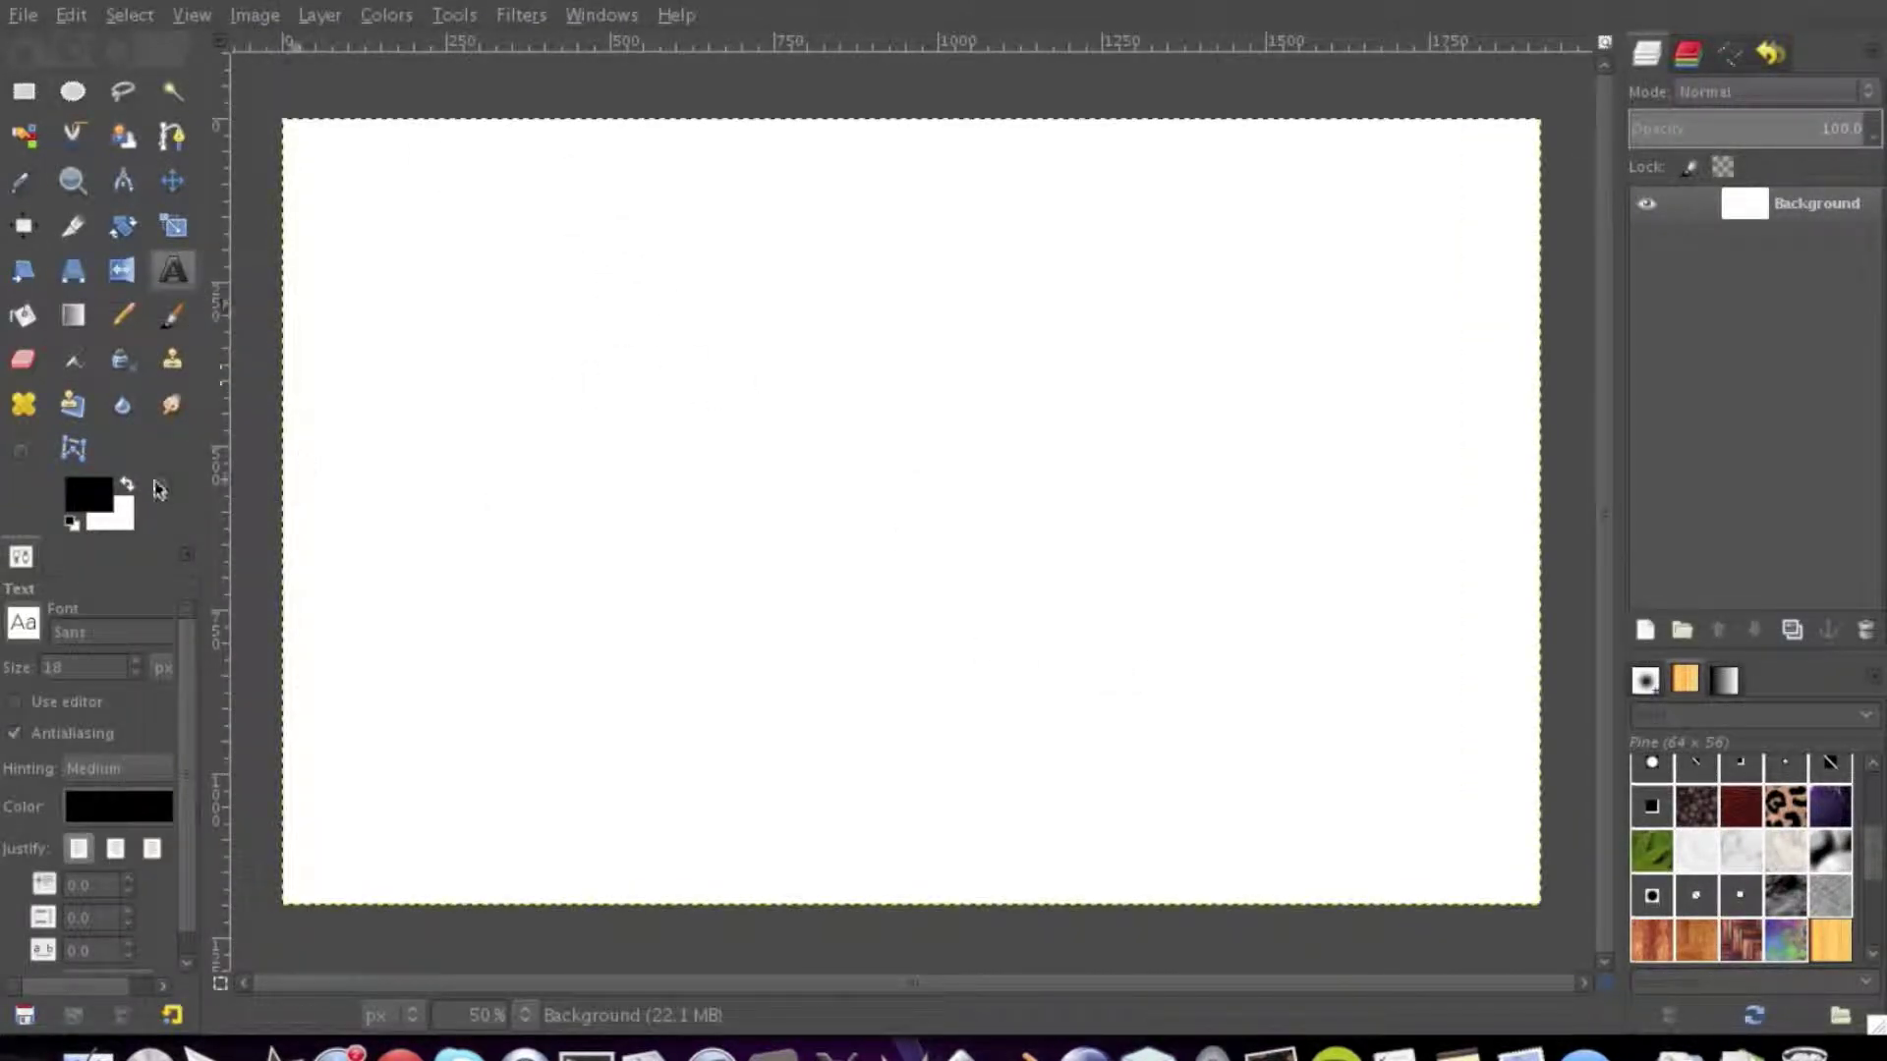
drag(380, 401, 1403, 617)
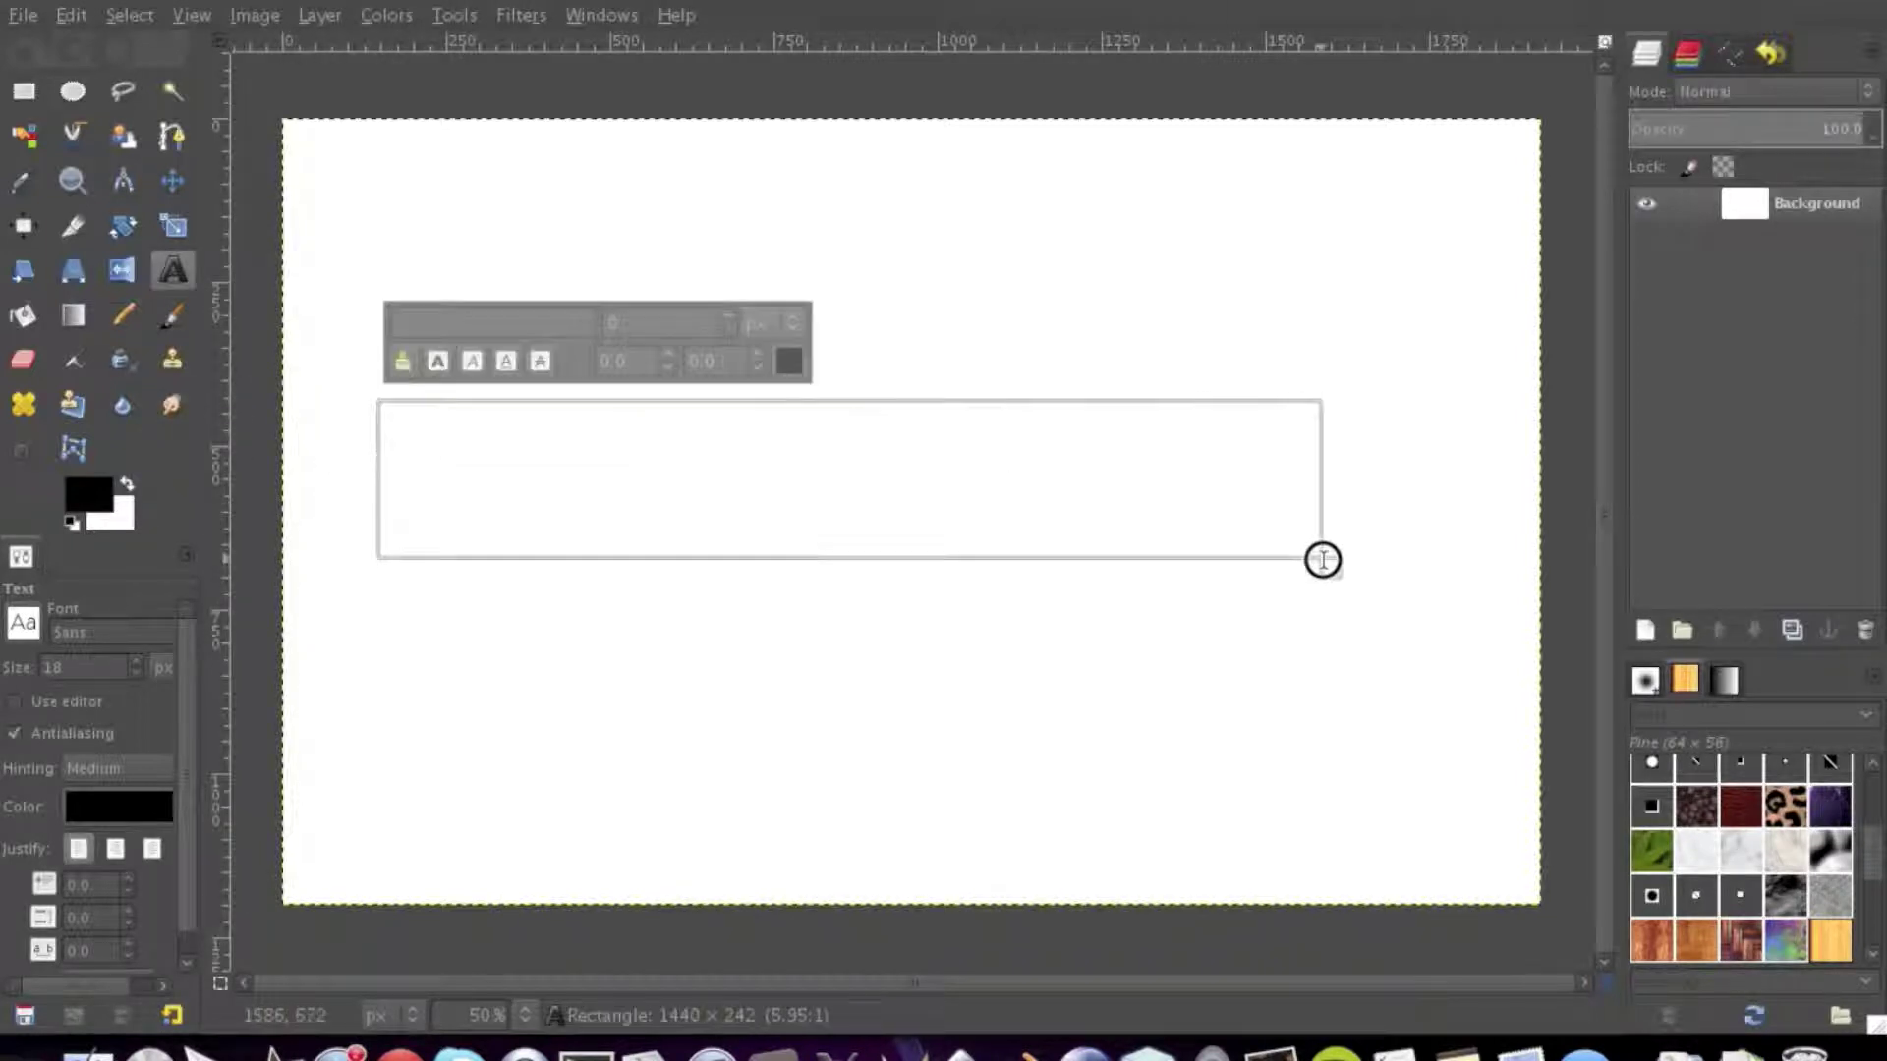
click(144, 642)
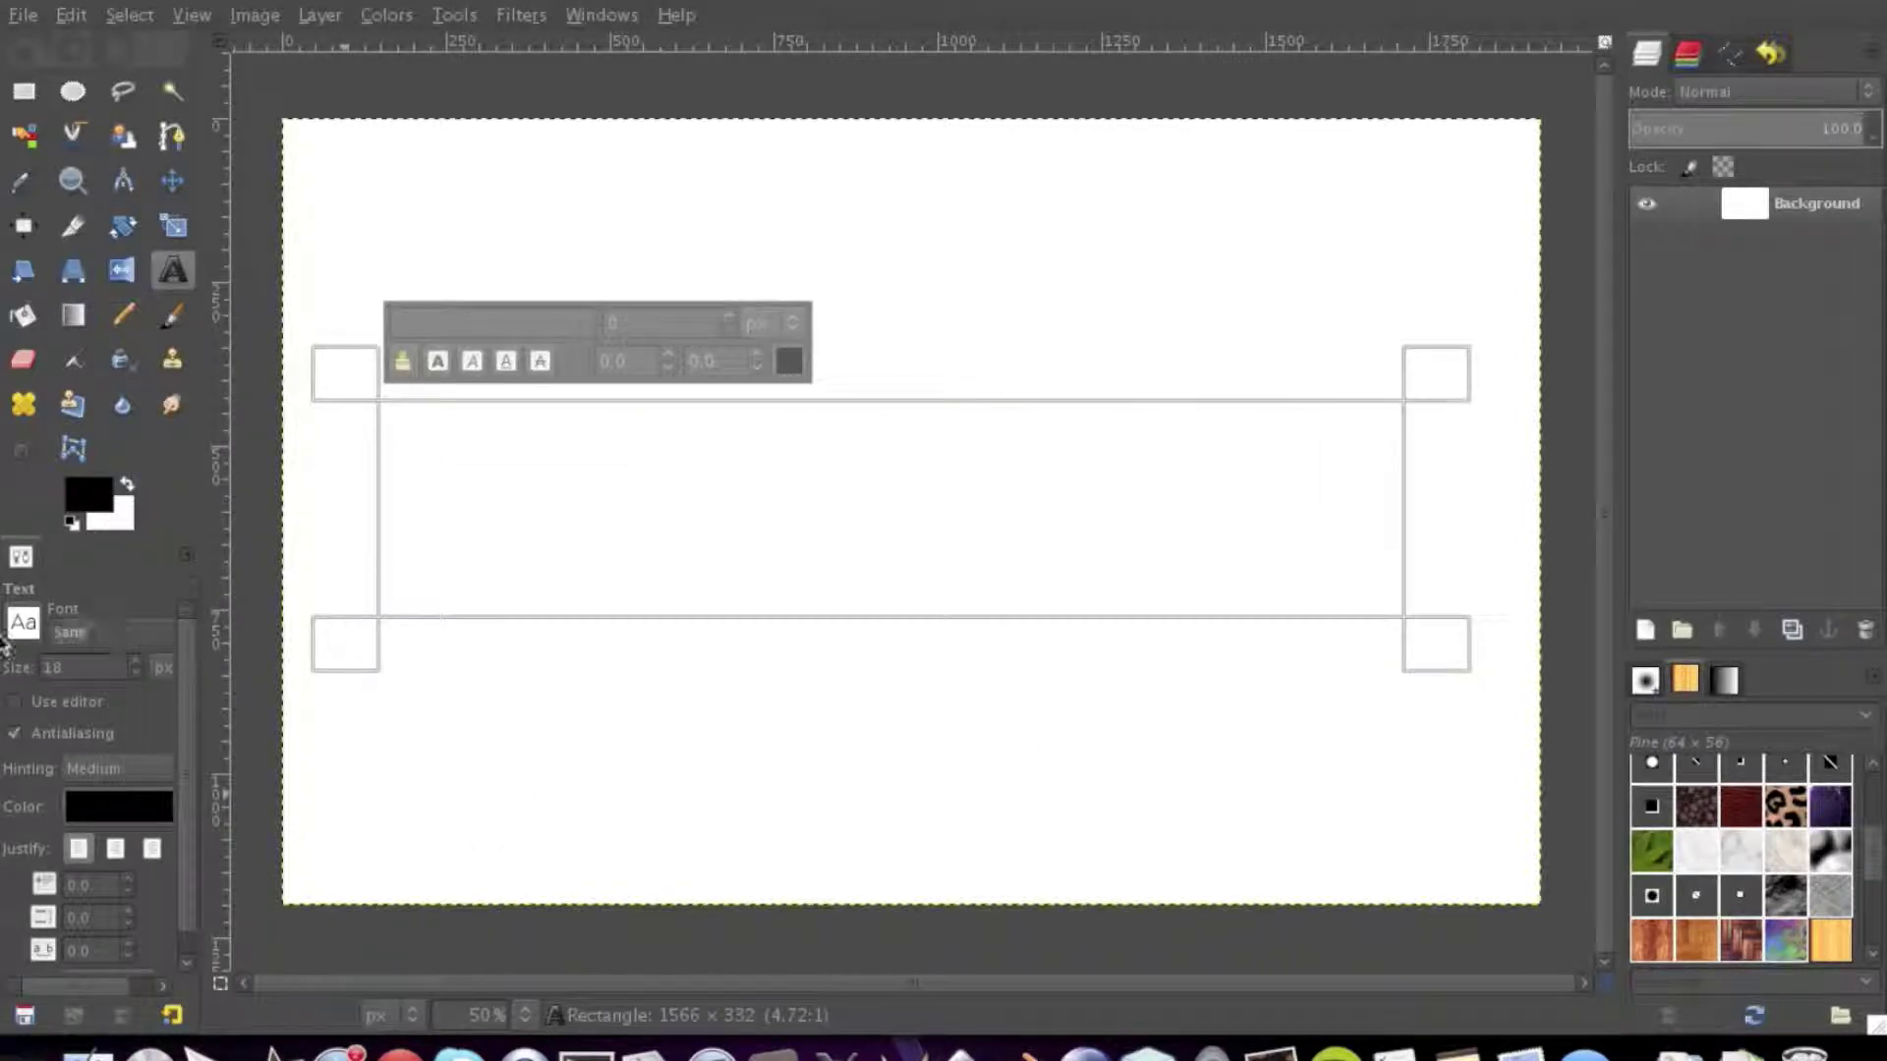
text(ound System)
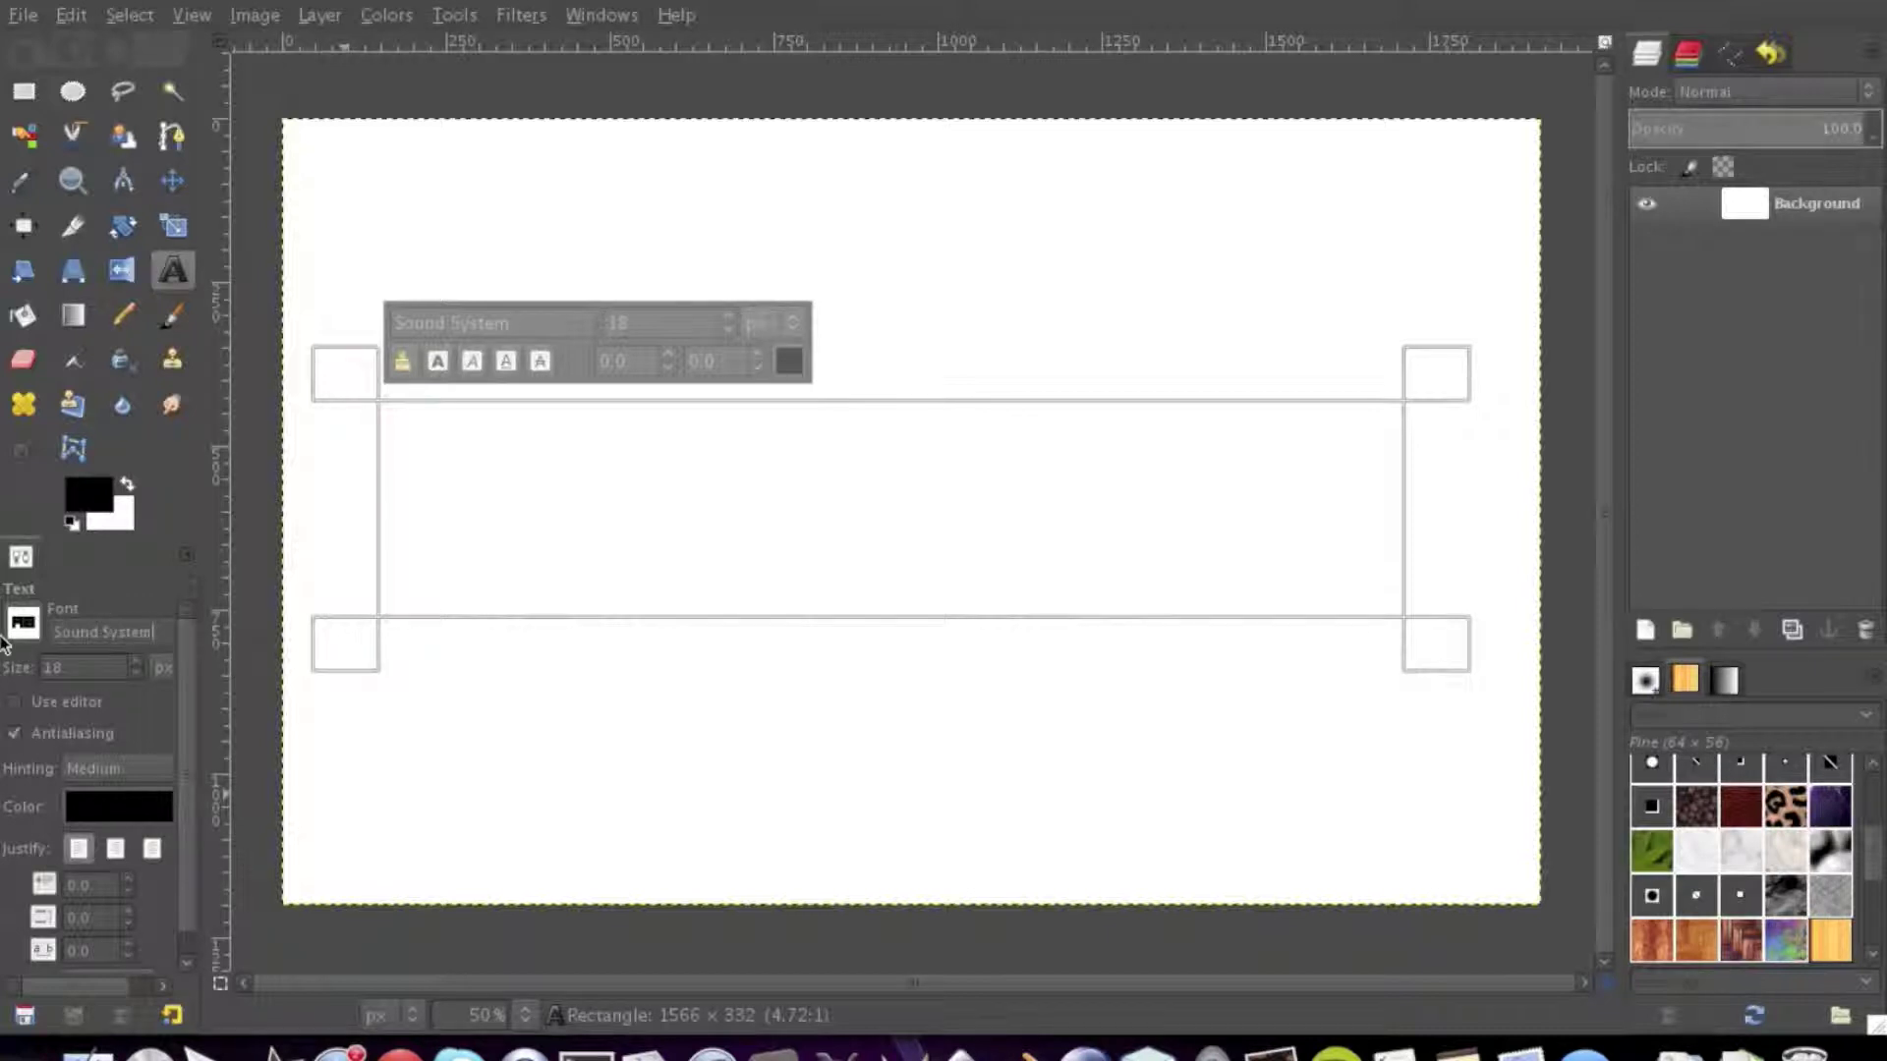
text(diegodoes)
scroll(103, 665, up, 20)
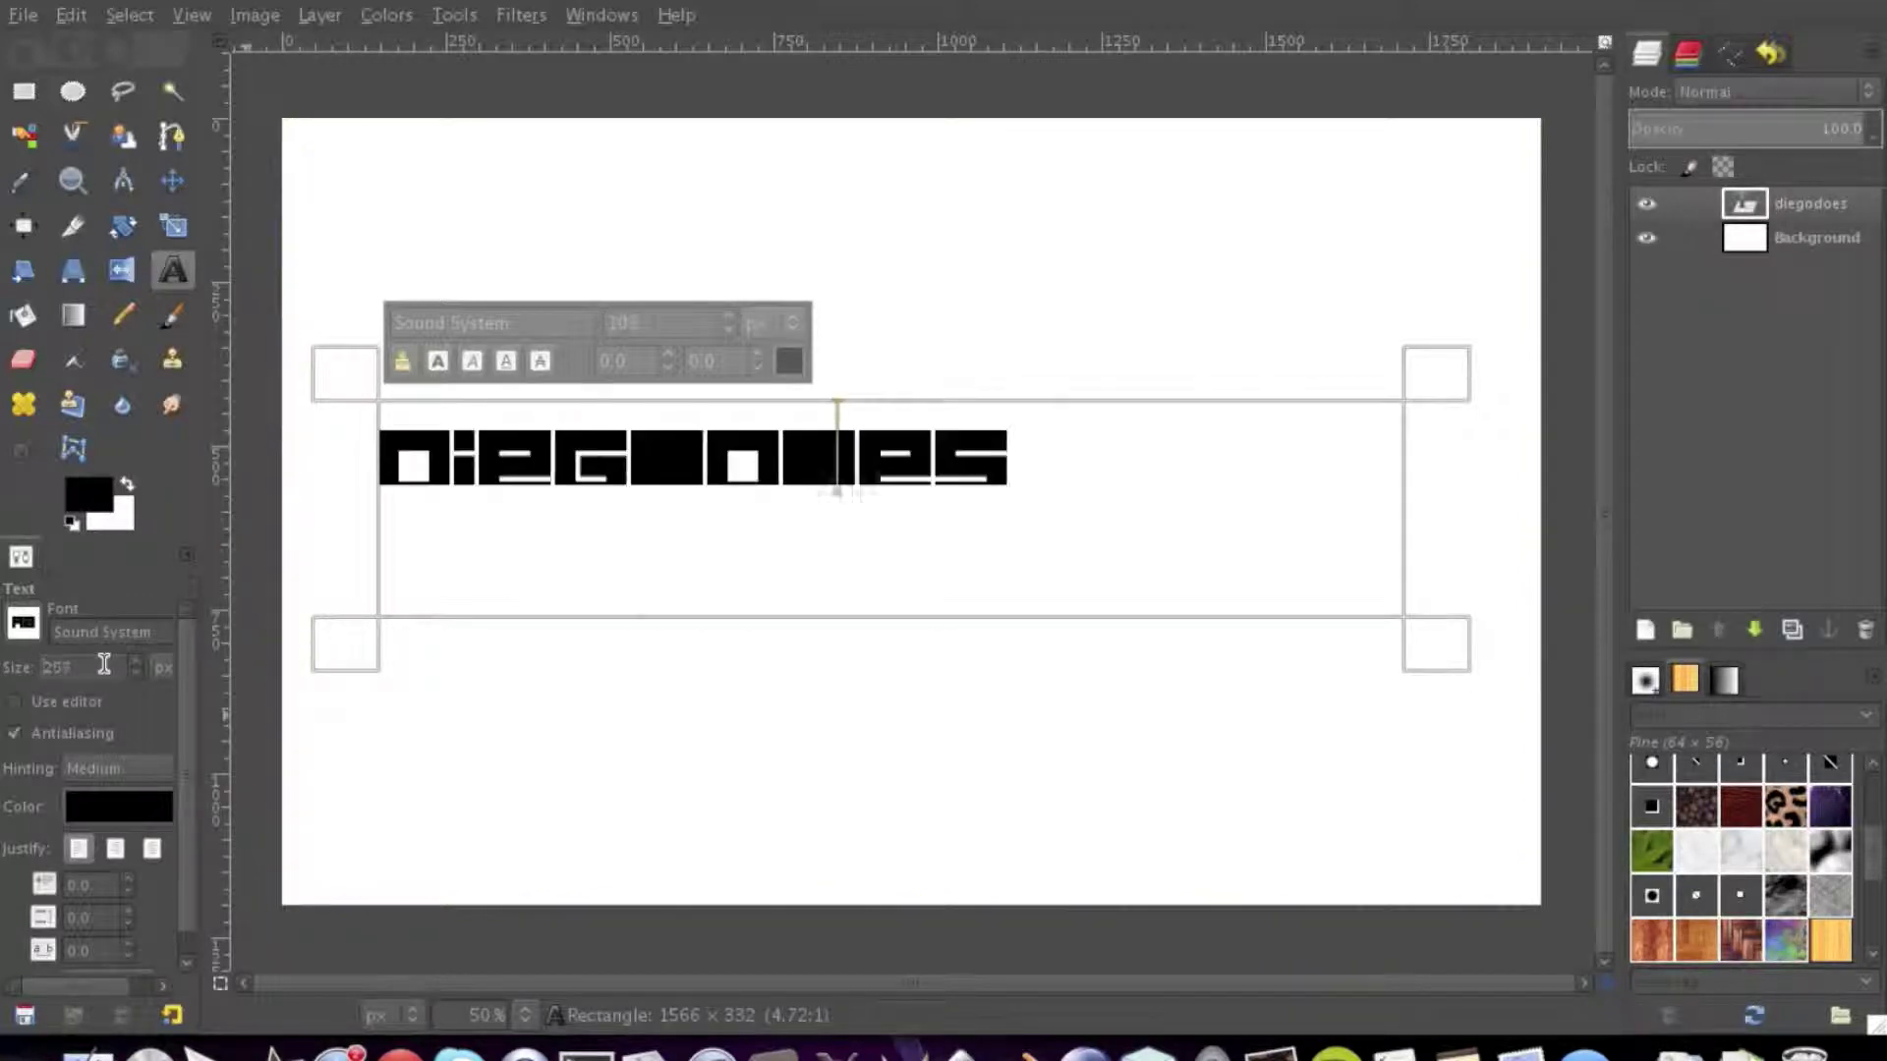
scroll(103, 665, up, 8)
scroll(103, 665, up, 8)
scroll(104, 662, up, 7)
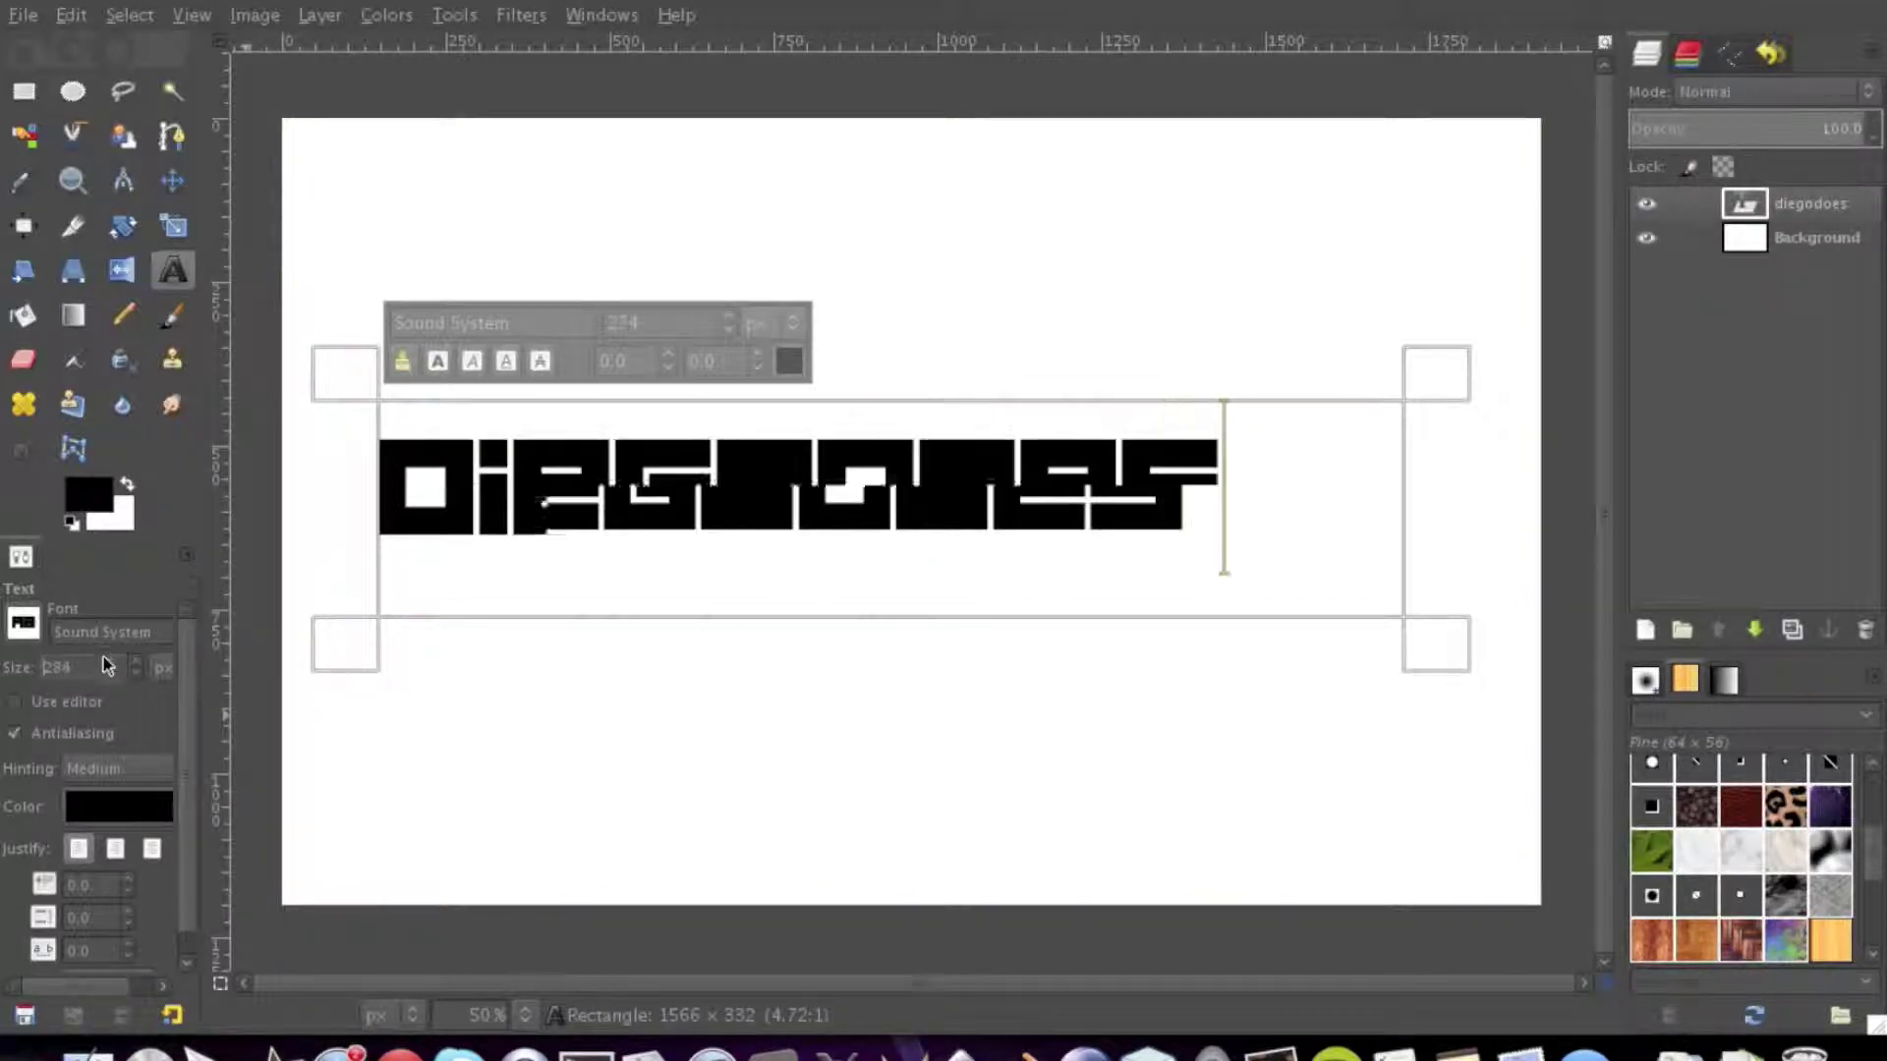
scroll(103, 657, up, 7)
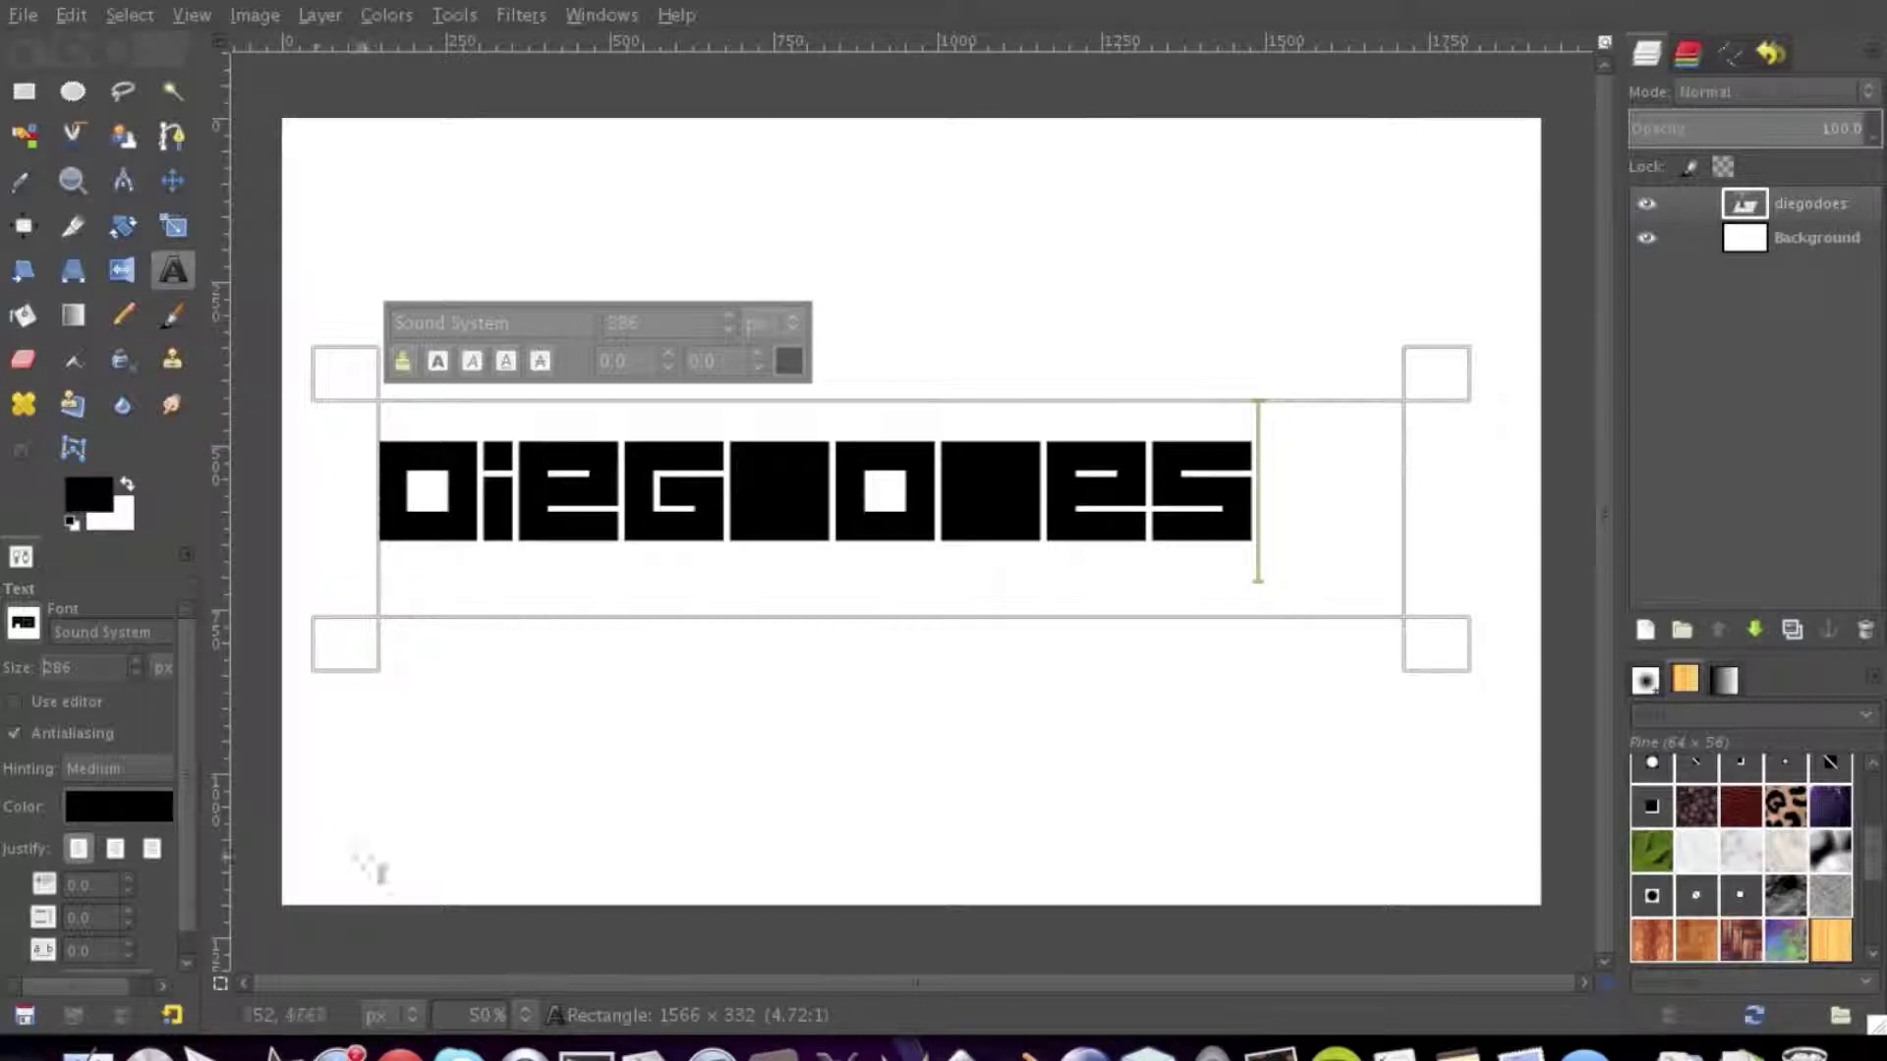
right_click(1791, 223)
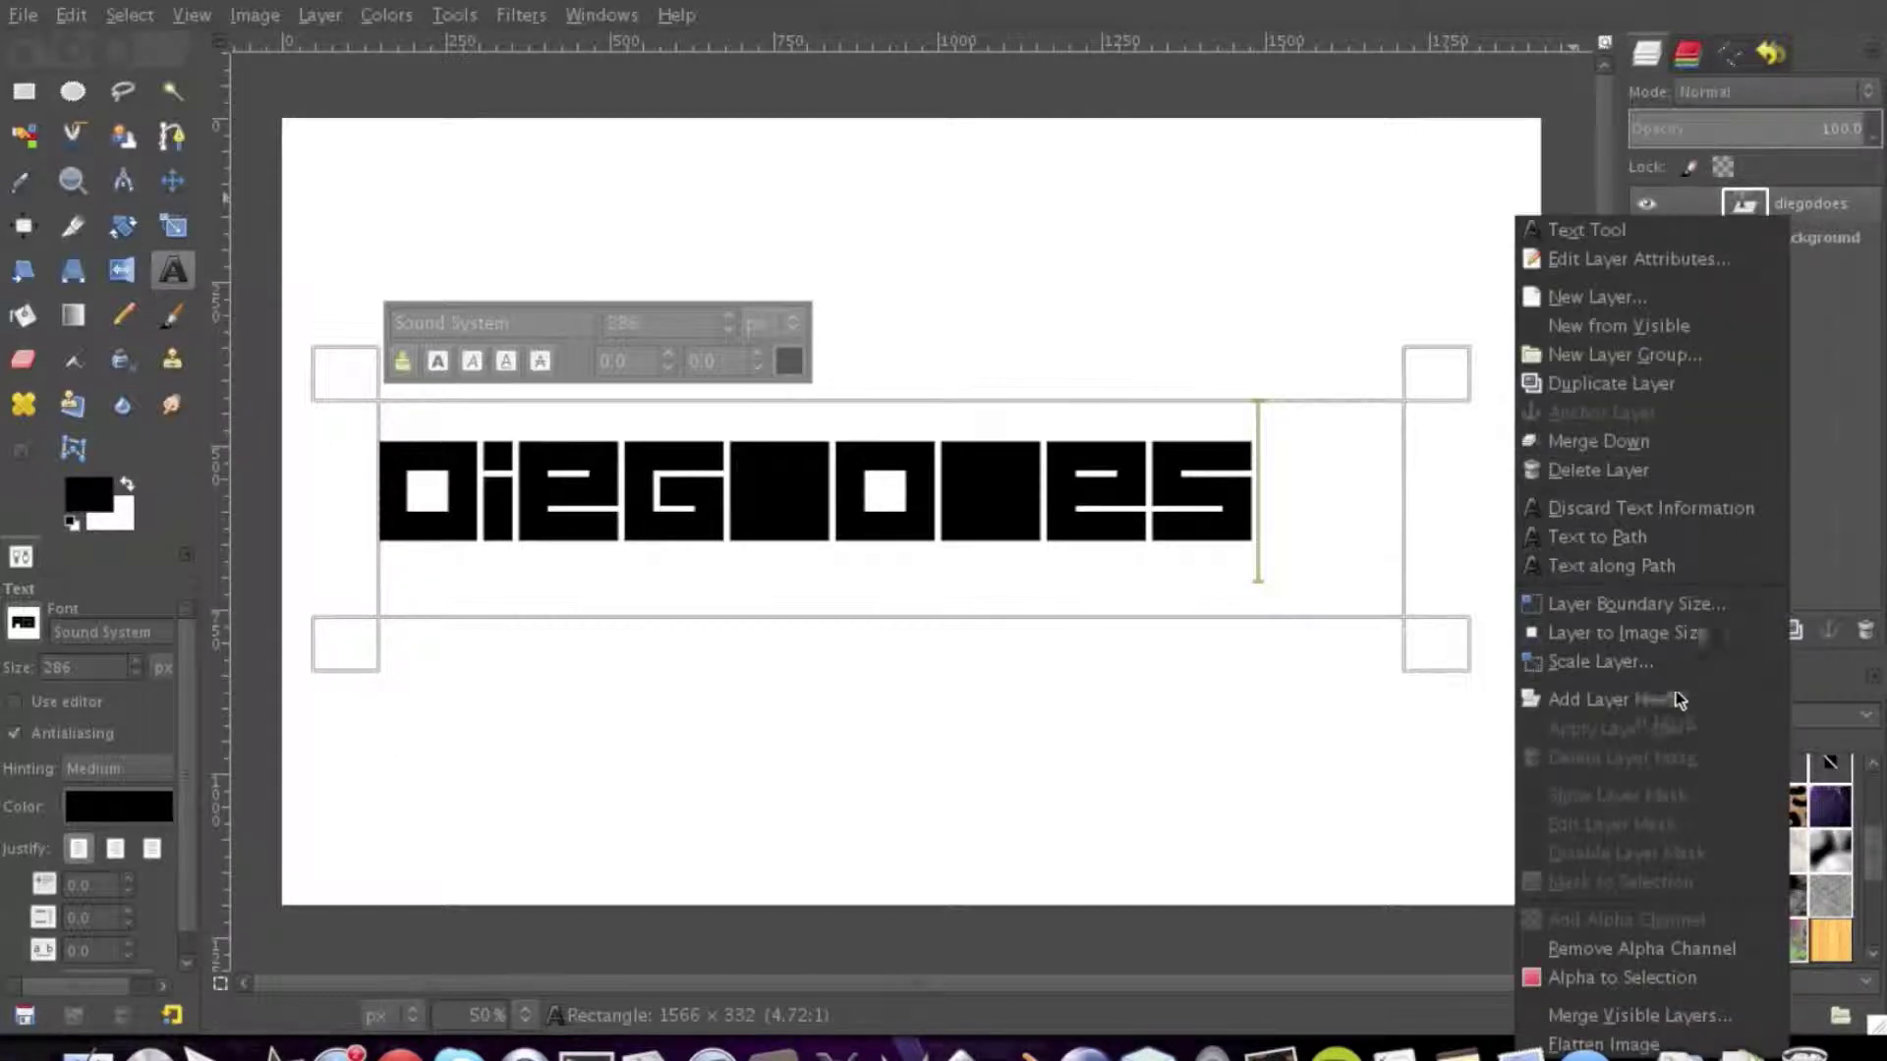
Load the diegodoes letter shapes with Alpha to Selection and set Free Select to Subtract mode
click(1649, 978)
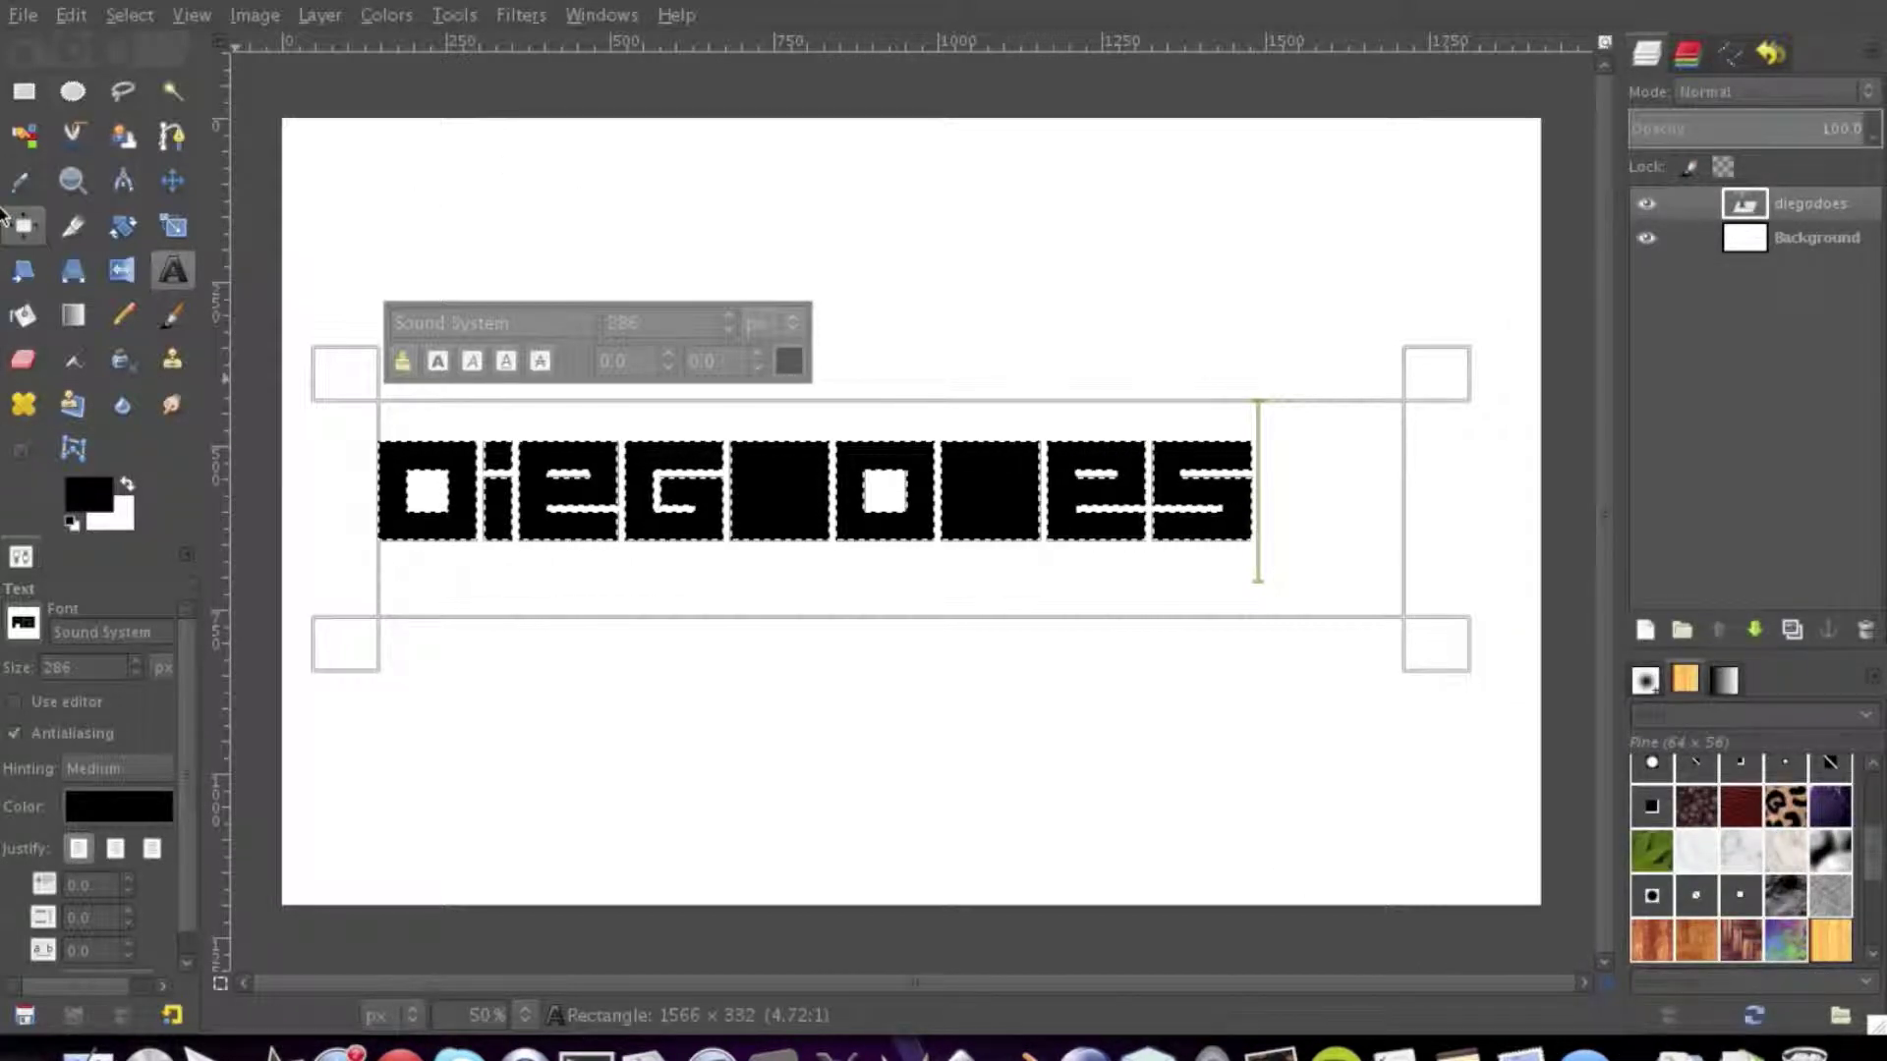
click(122, 98)
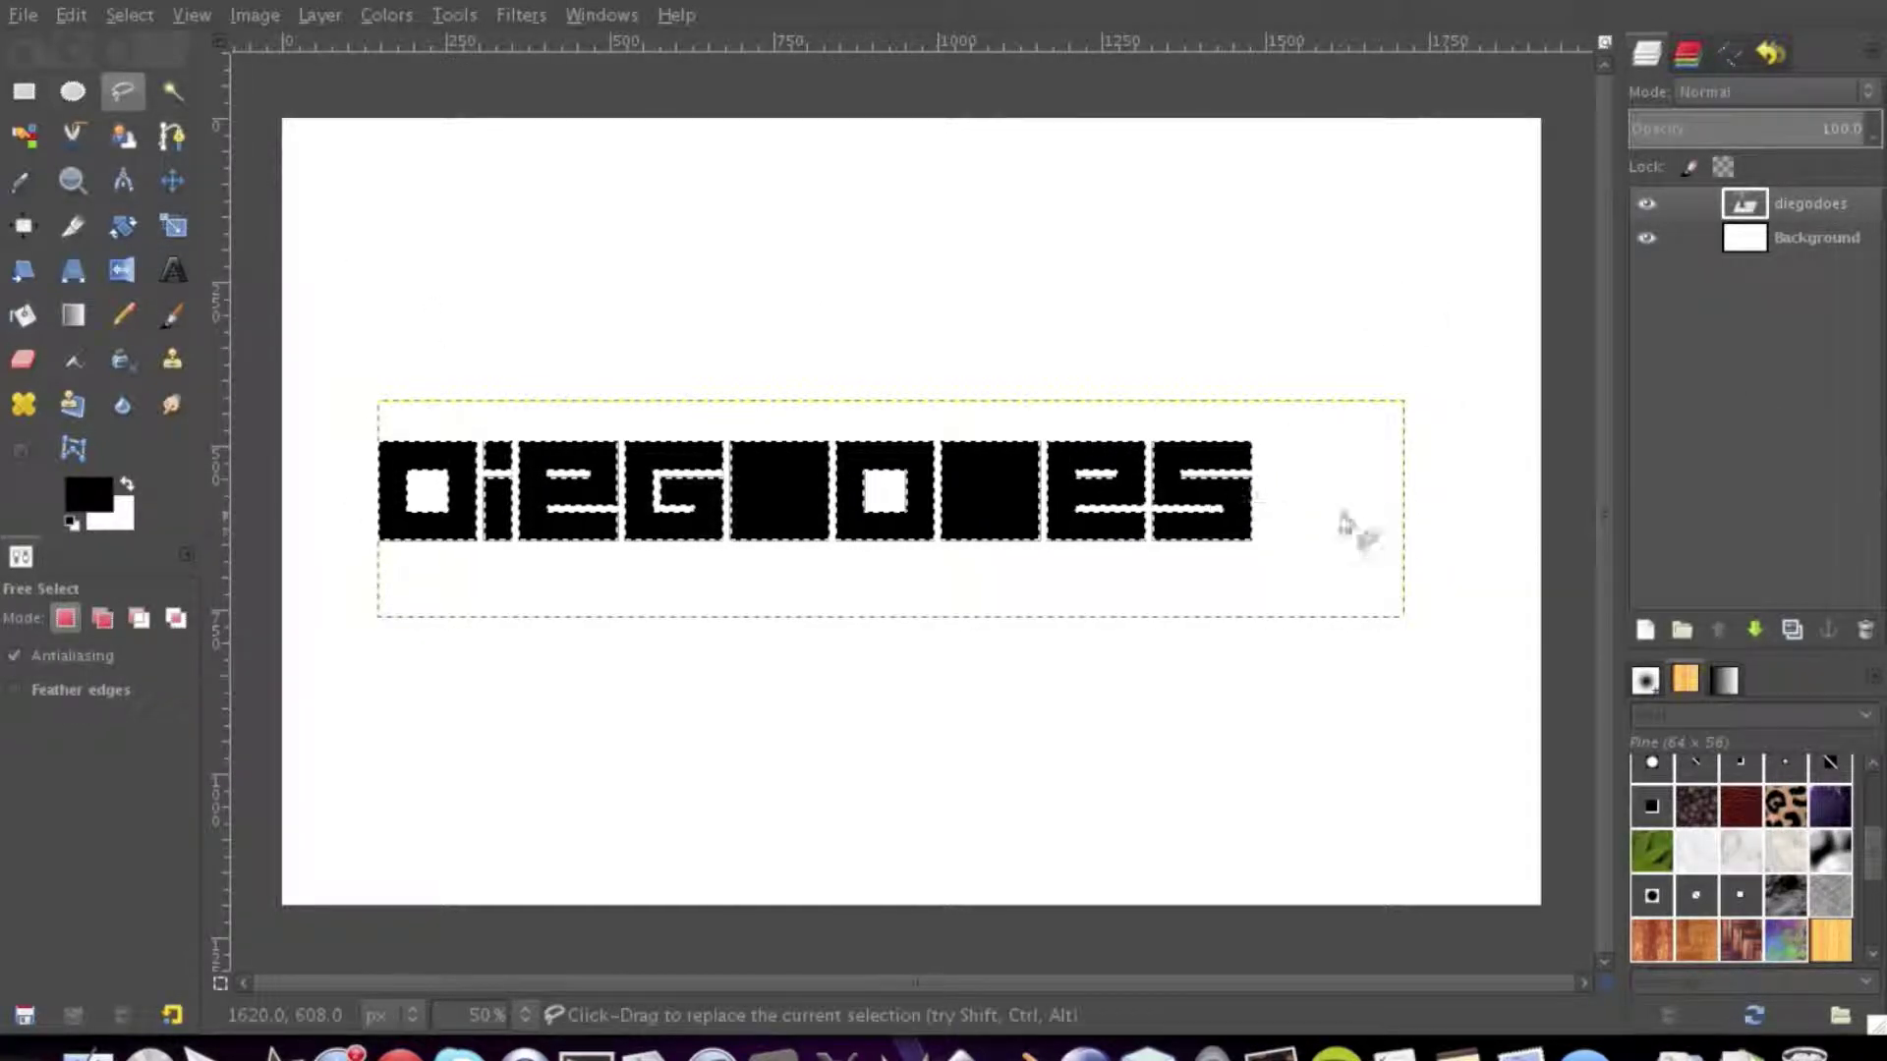
right_click(1801, 223)
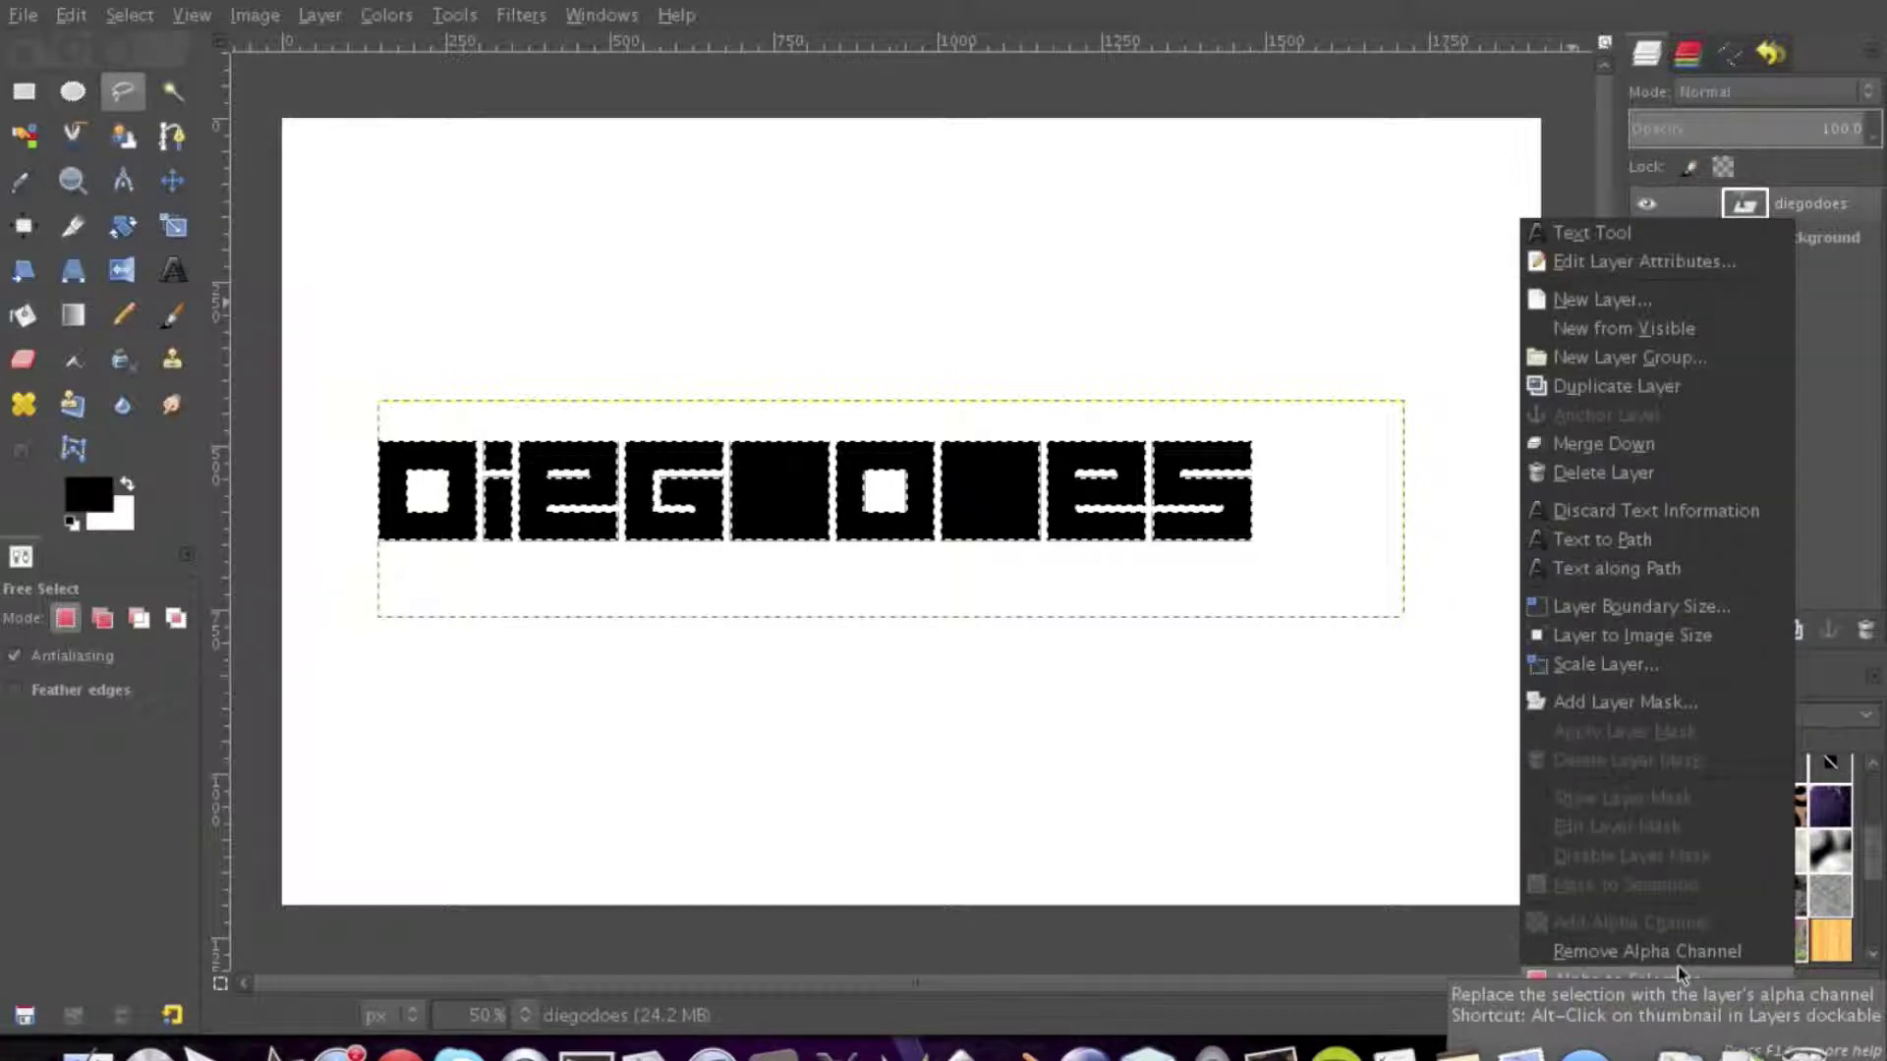
click(1681, 976)
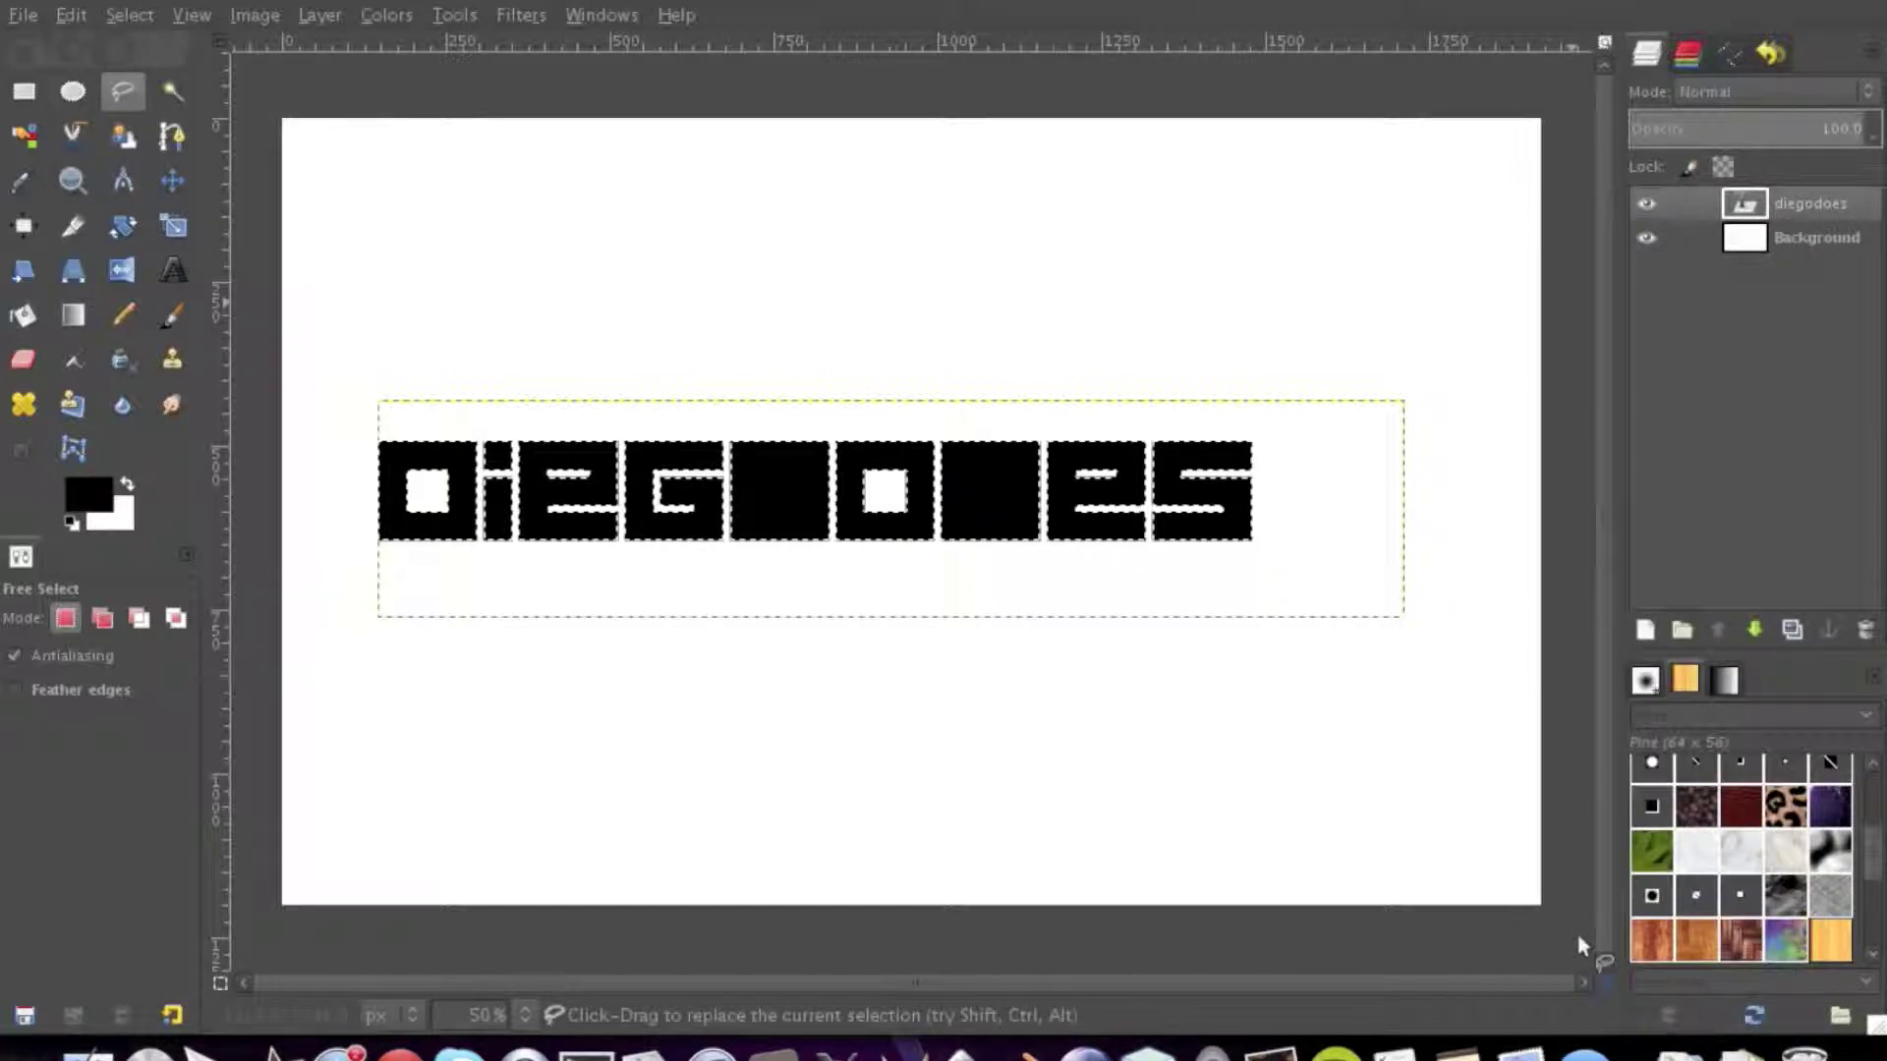
click(74, 94)
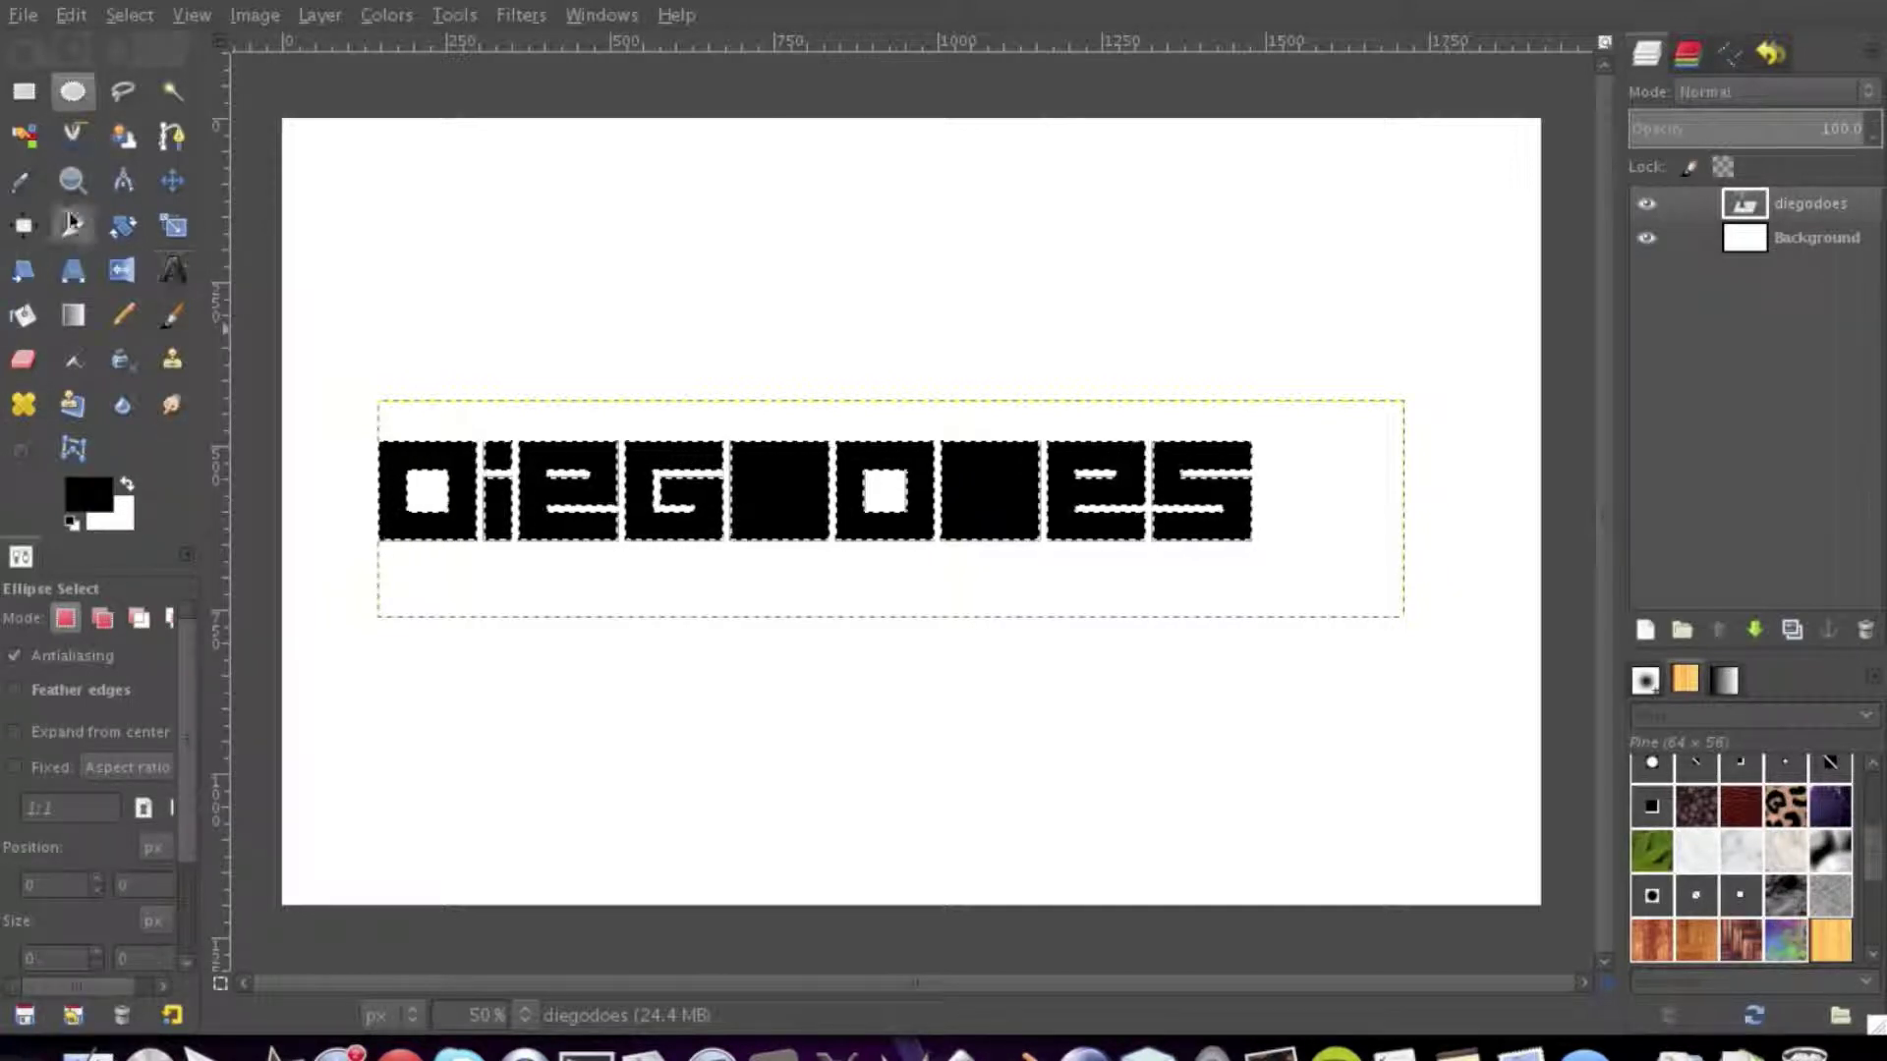
click(123, 91)
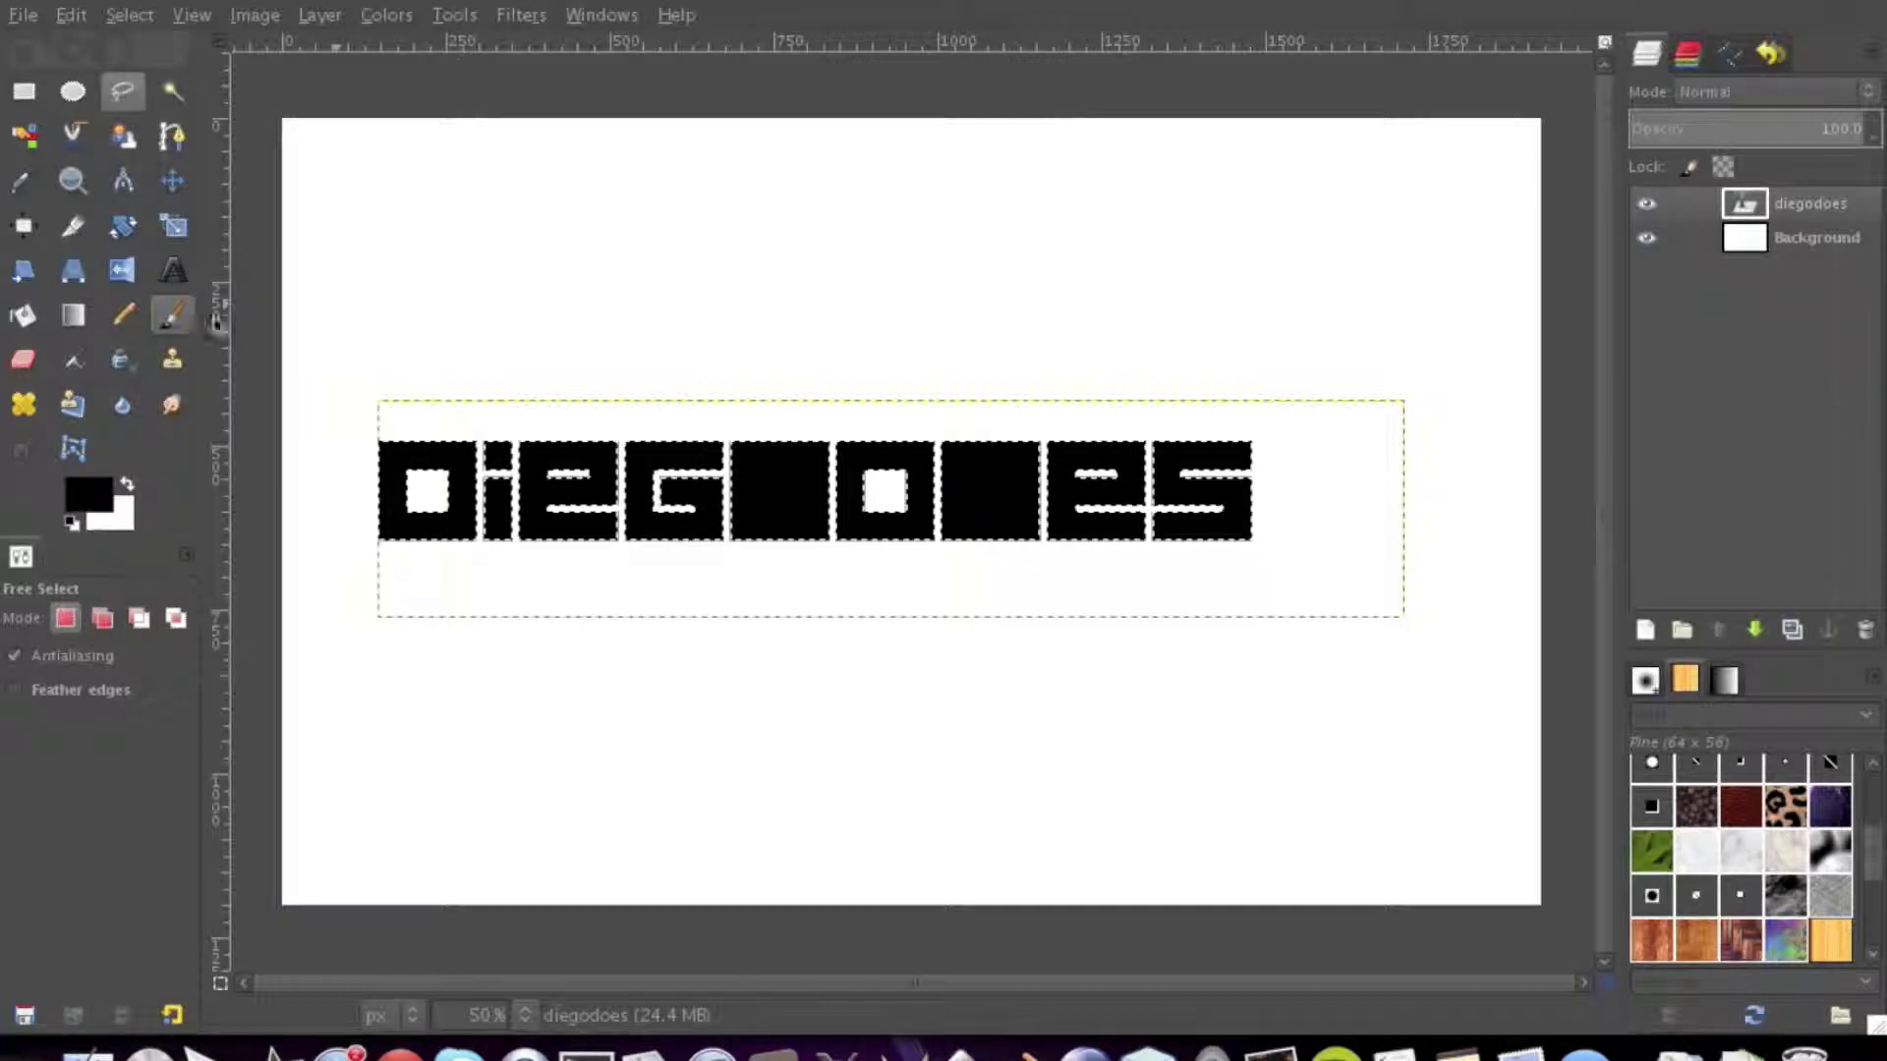
click(138, 617)
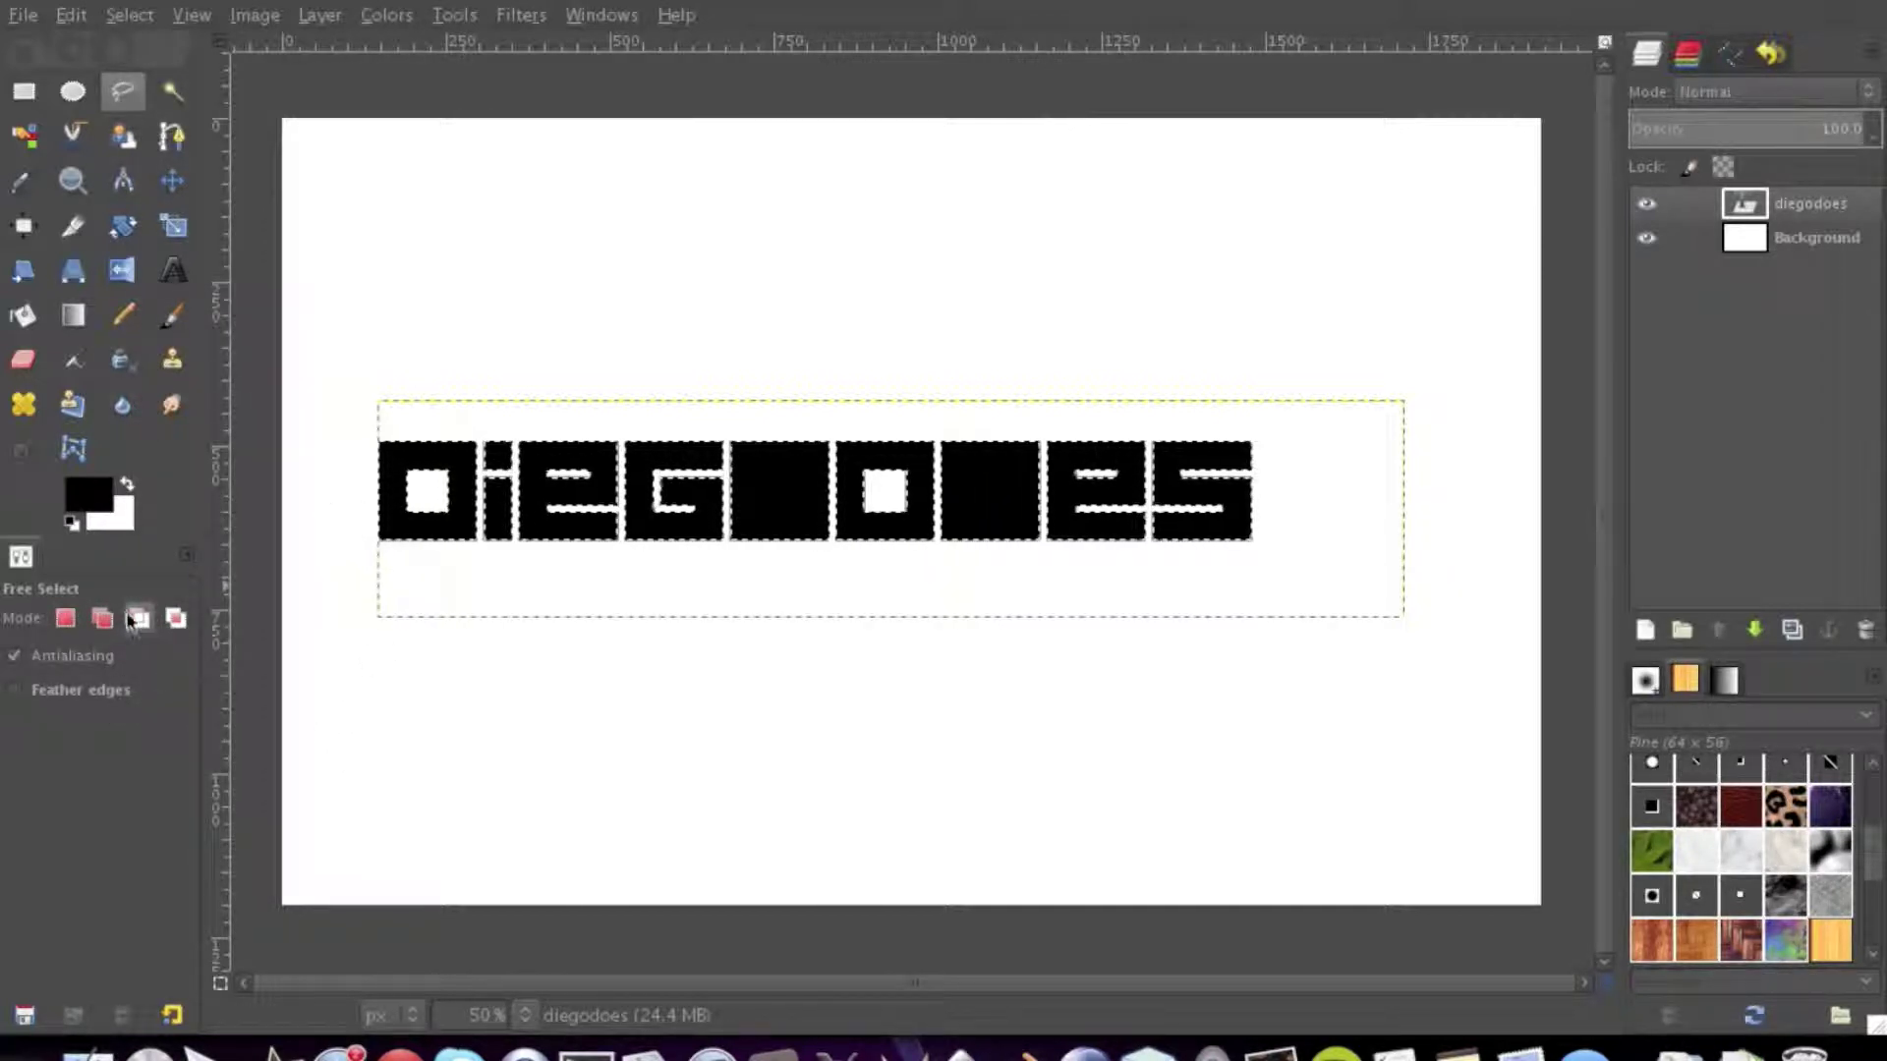
Subtract a slanted polygon around the lower half of the letters from the selection
click(352, 510)
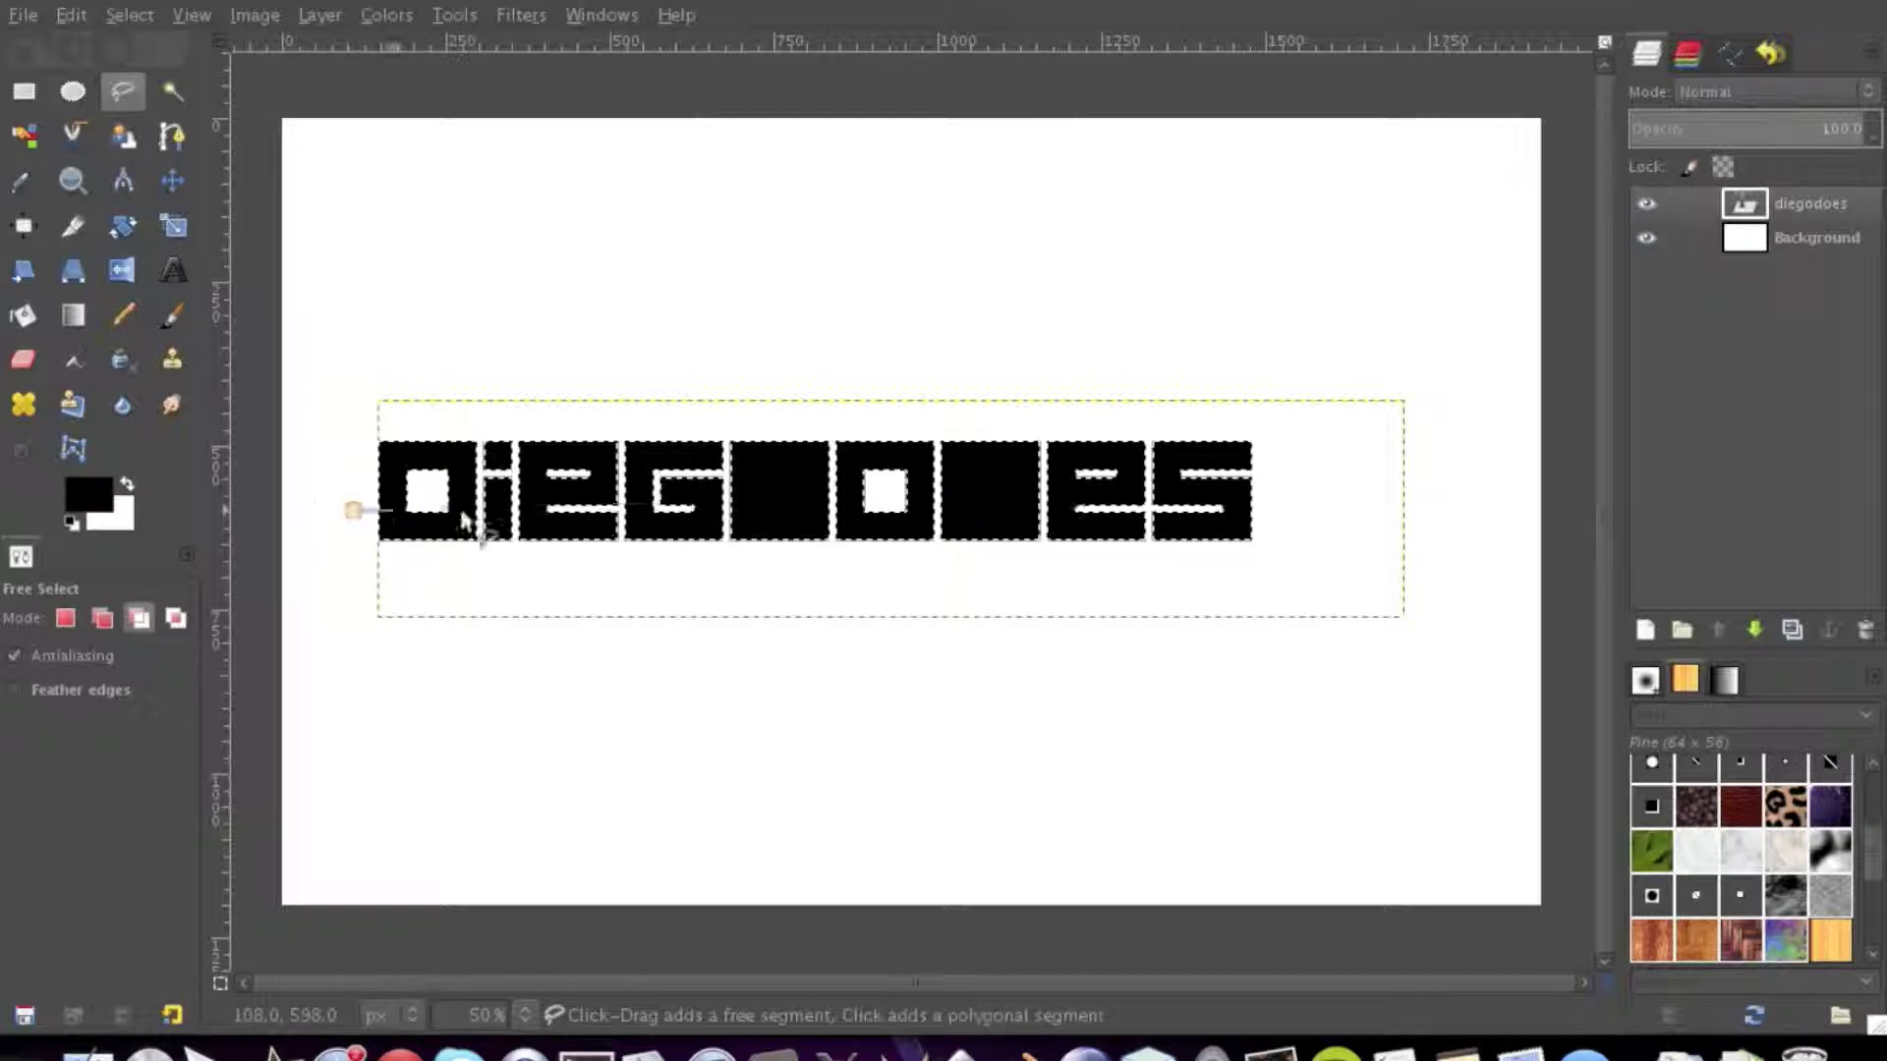
click(1322, 414)
click(1415, 594)
click(755, 675)
click(374, 599)
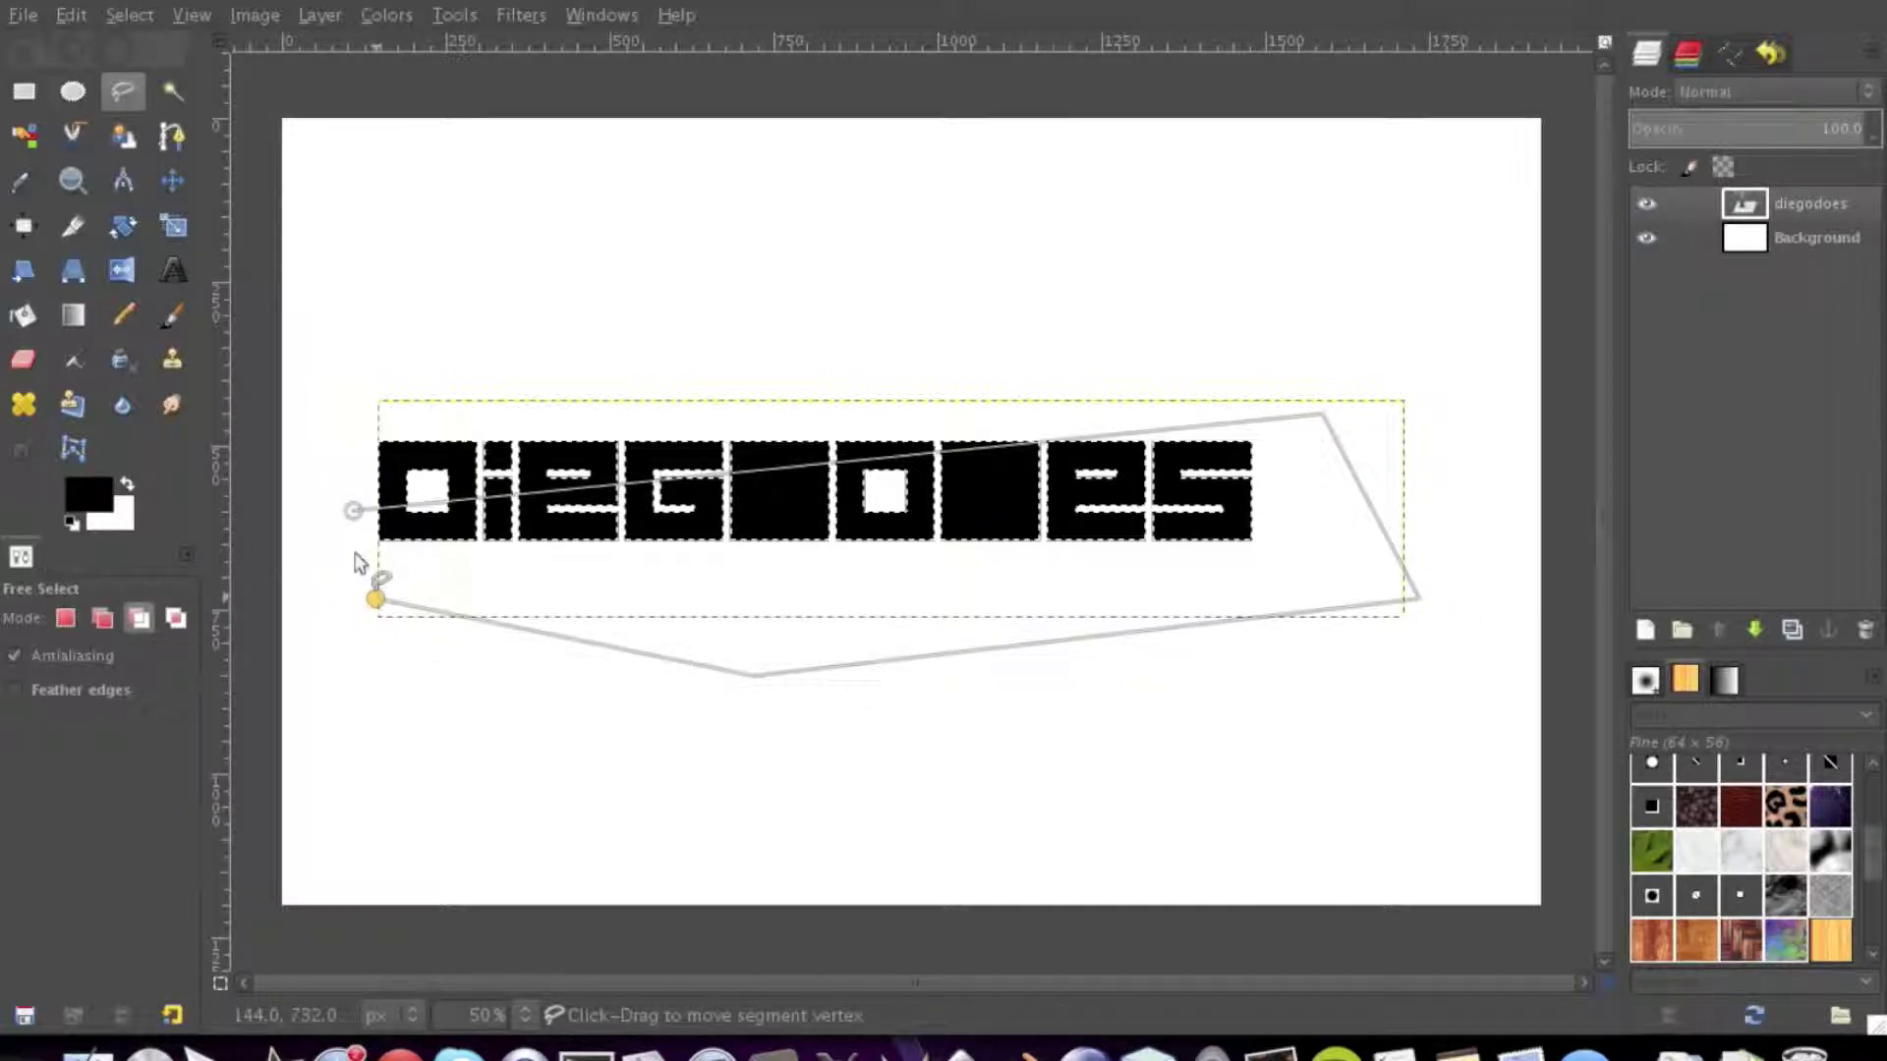
click(352, 510)
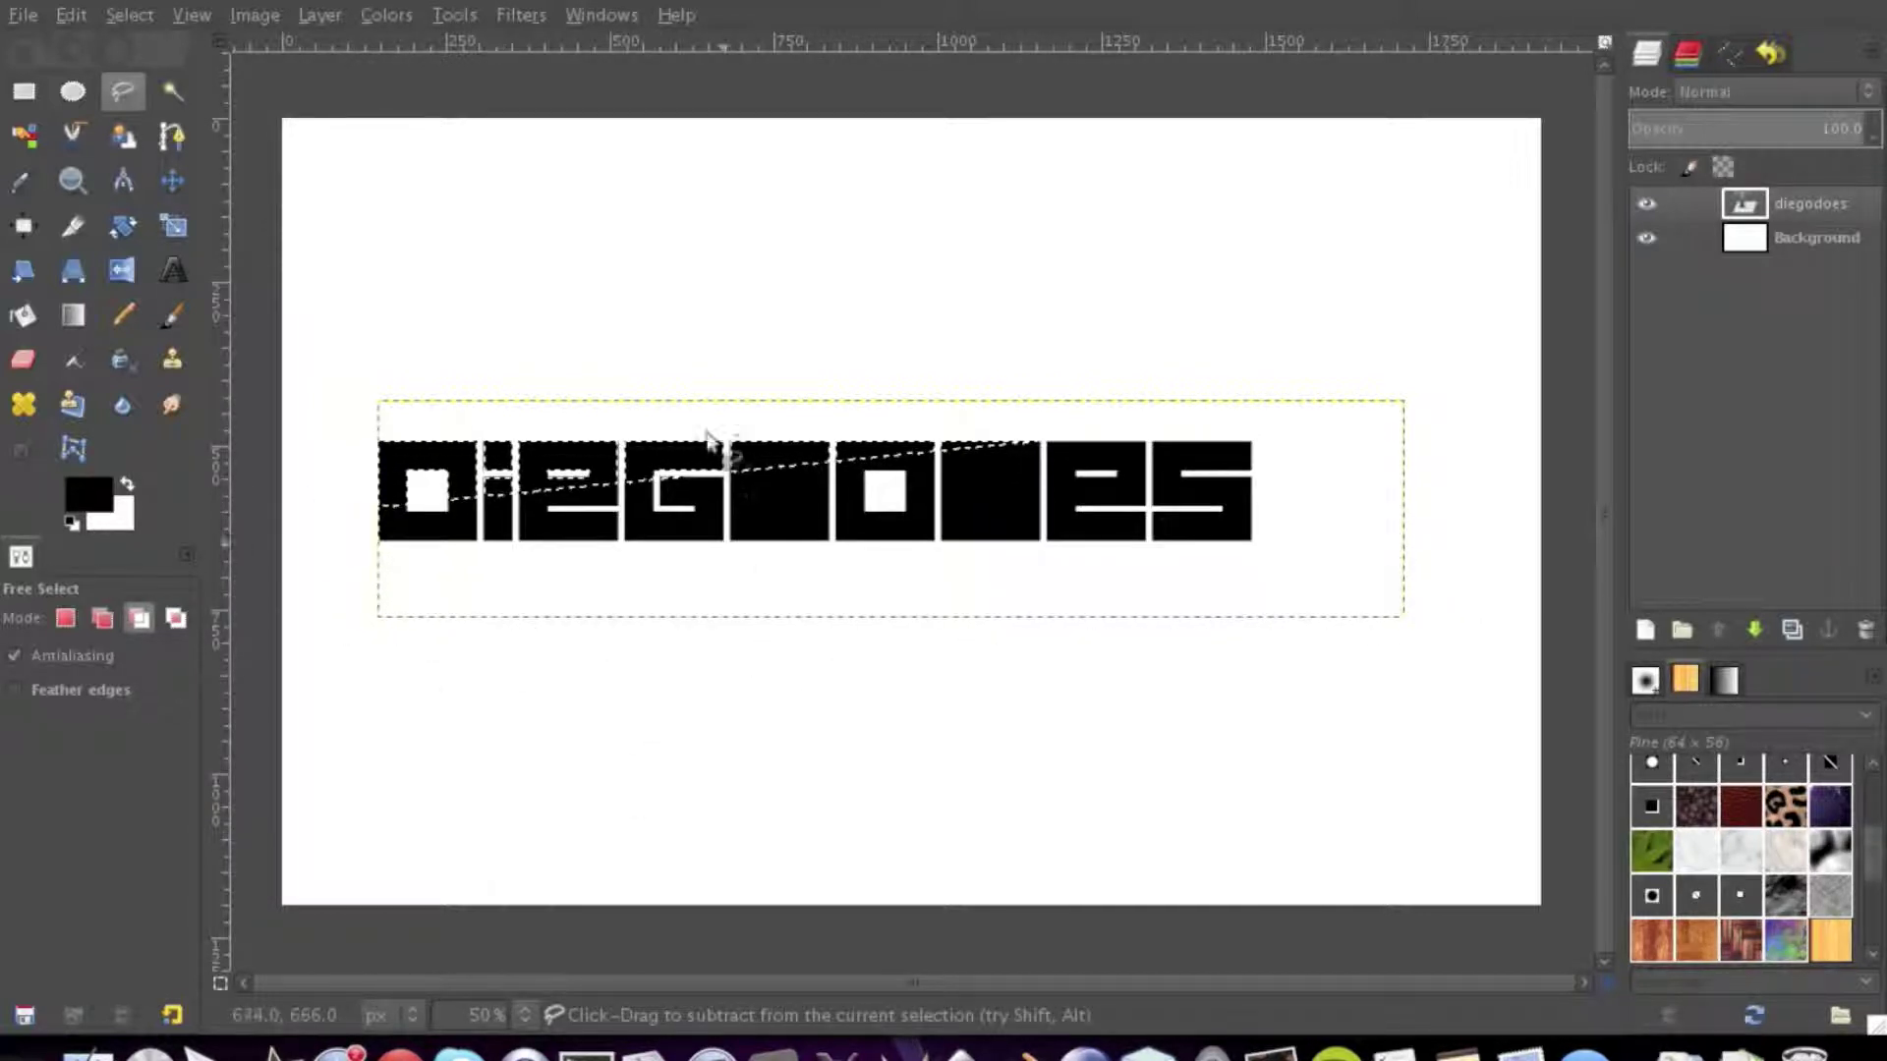
Zoom to 100% and scroll left to view the trimmed letter selection
key(1)
scroll(632, 683, left, 5)
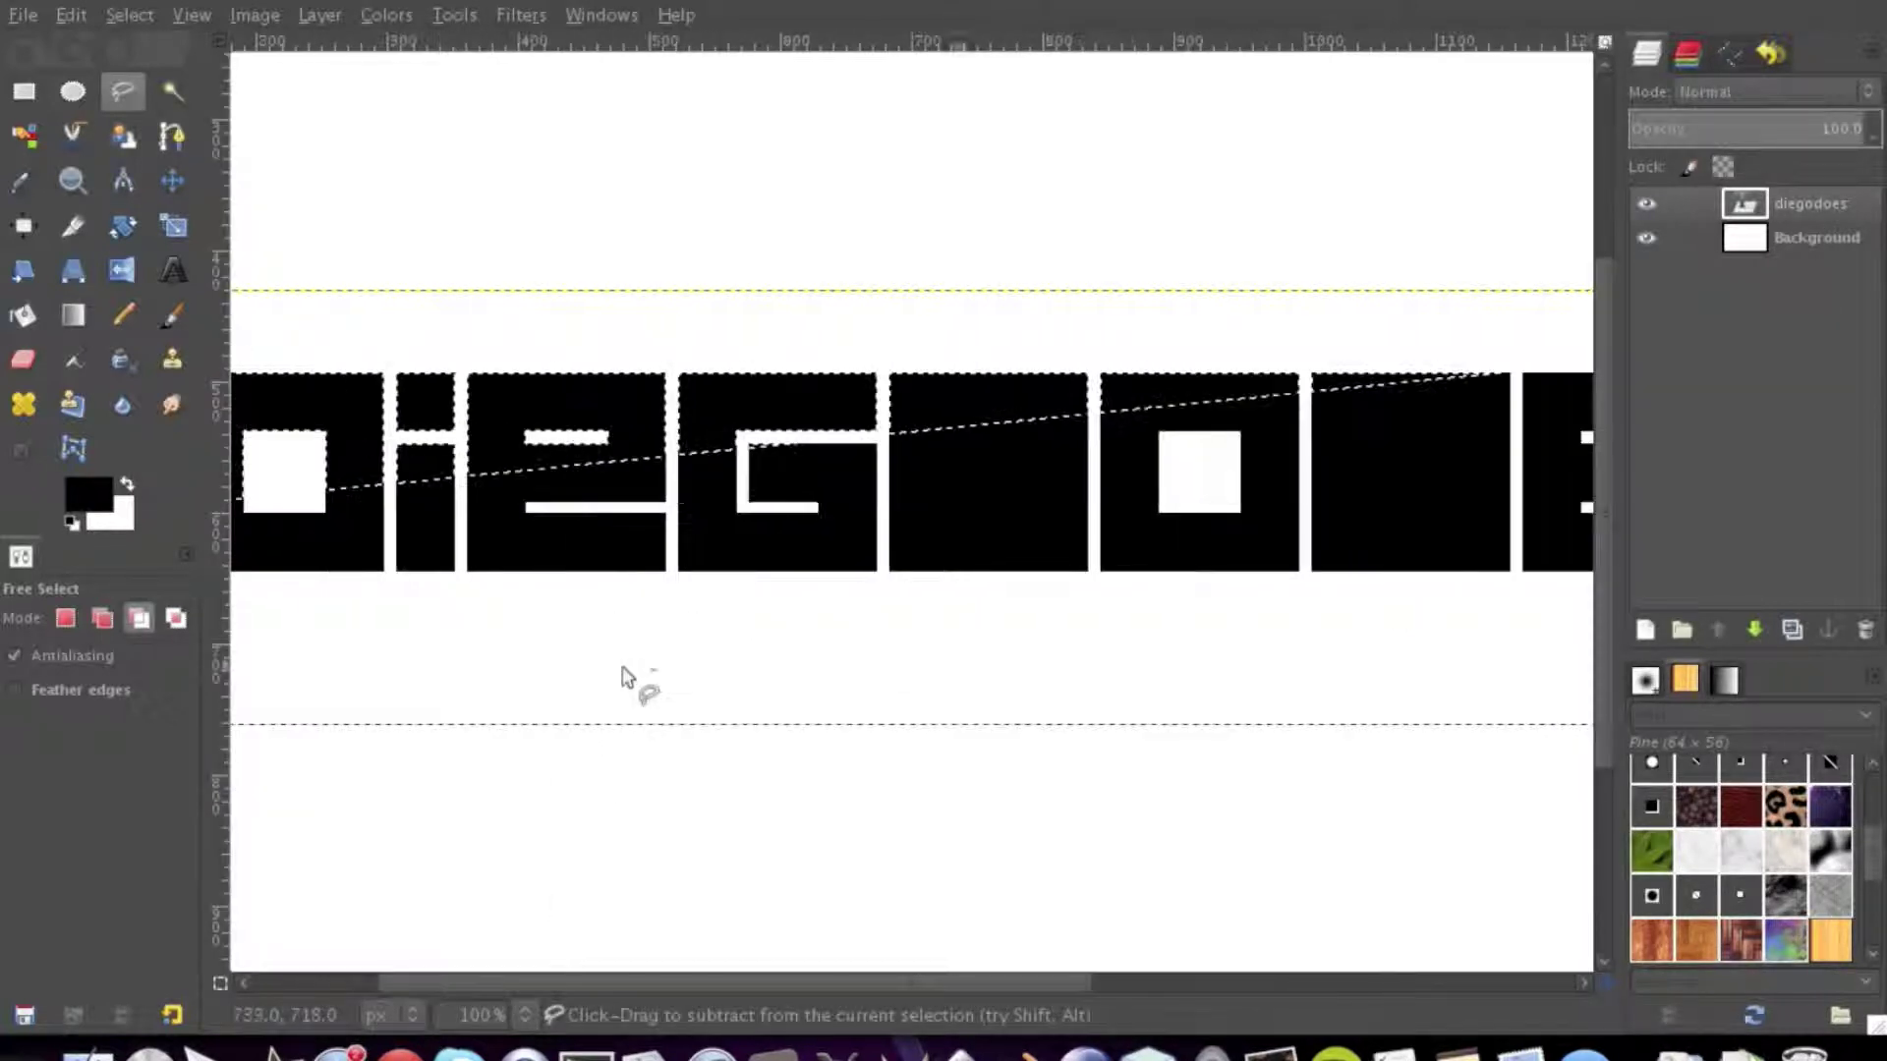
scroll(449, 484, left, 5)
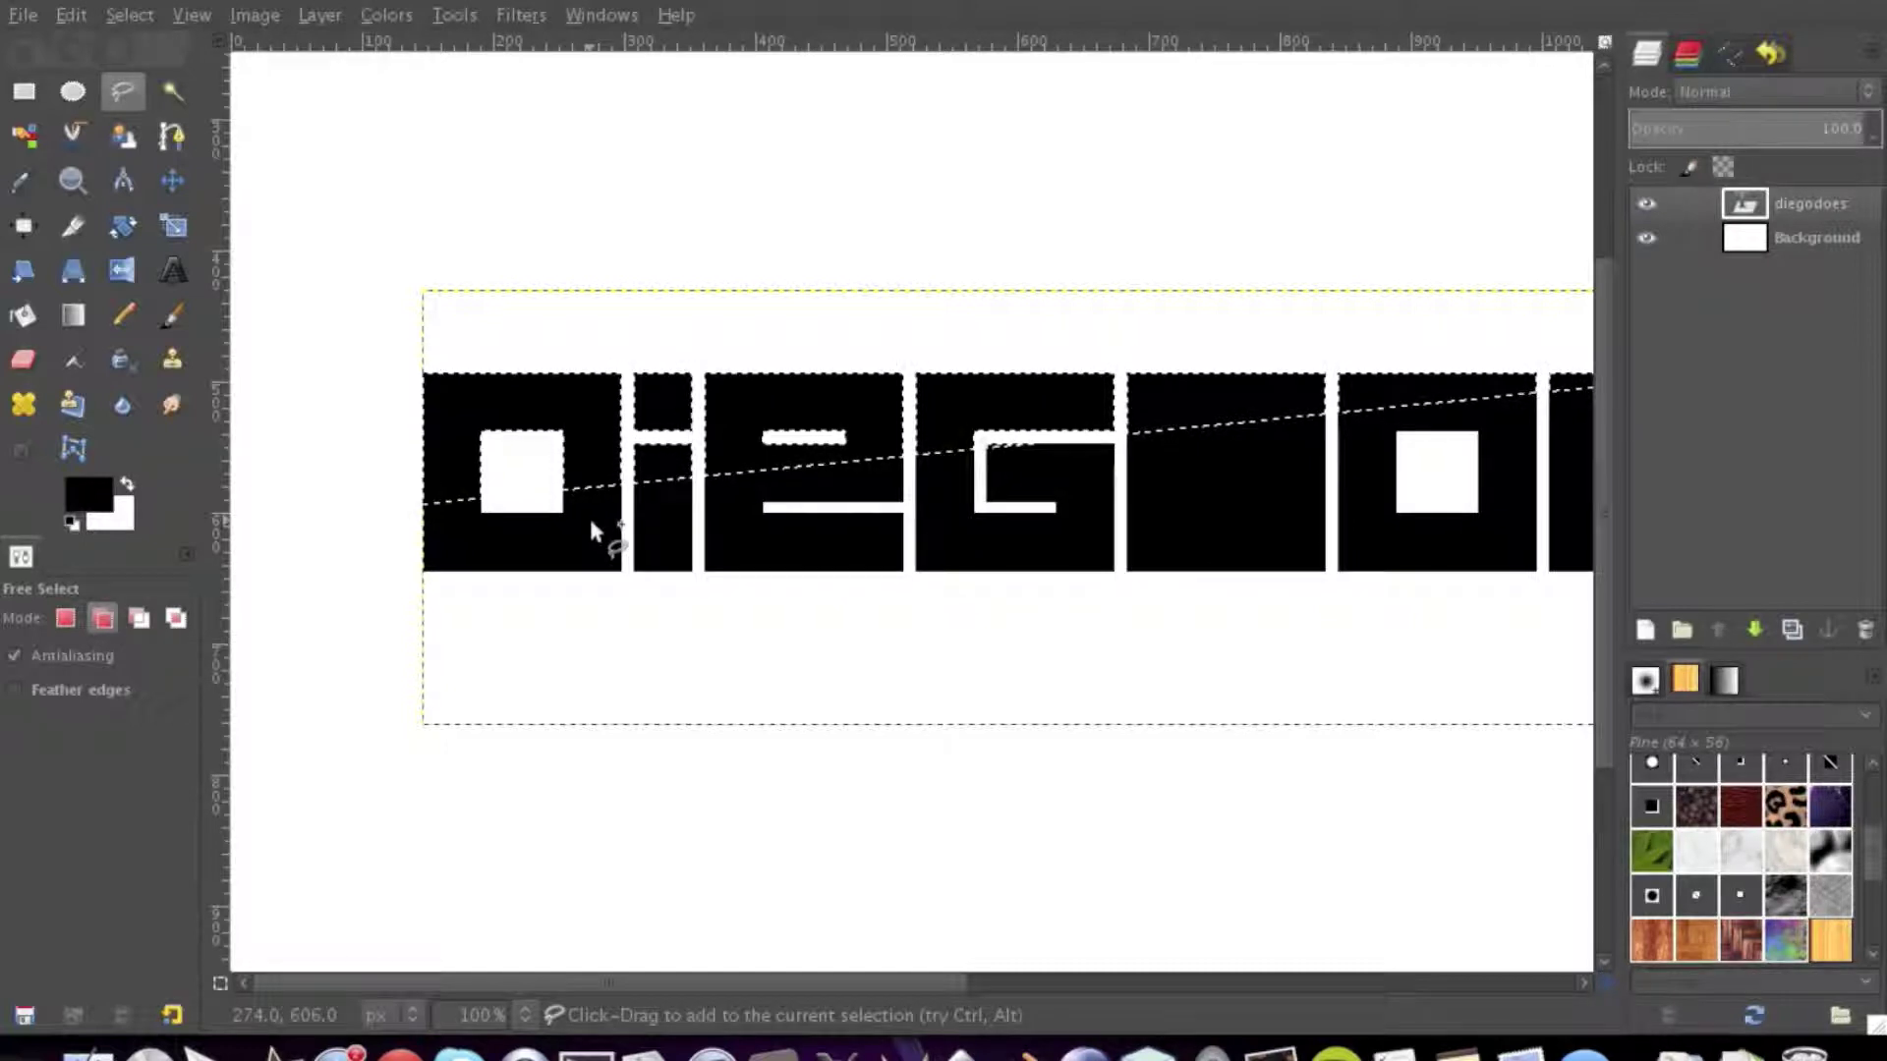
key(shift)
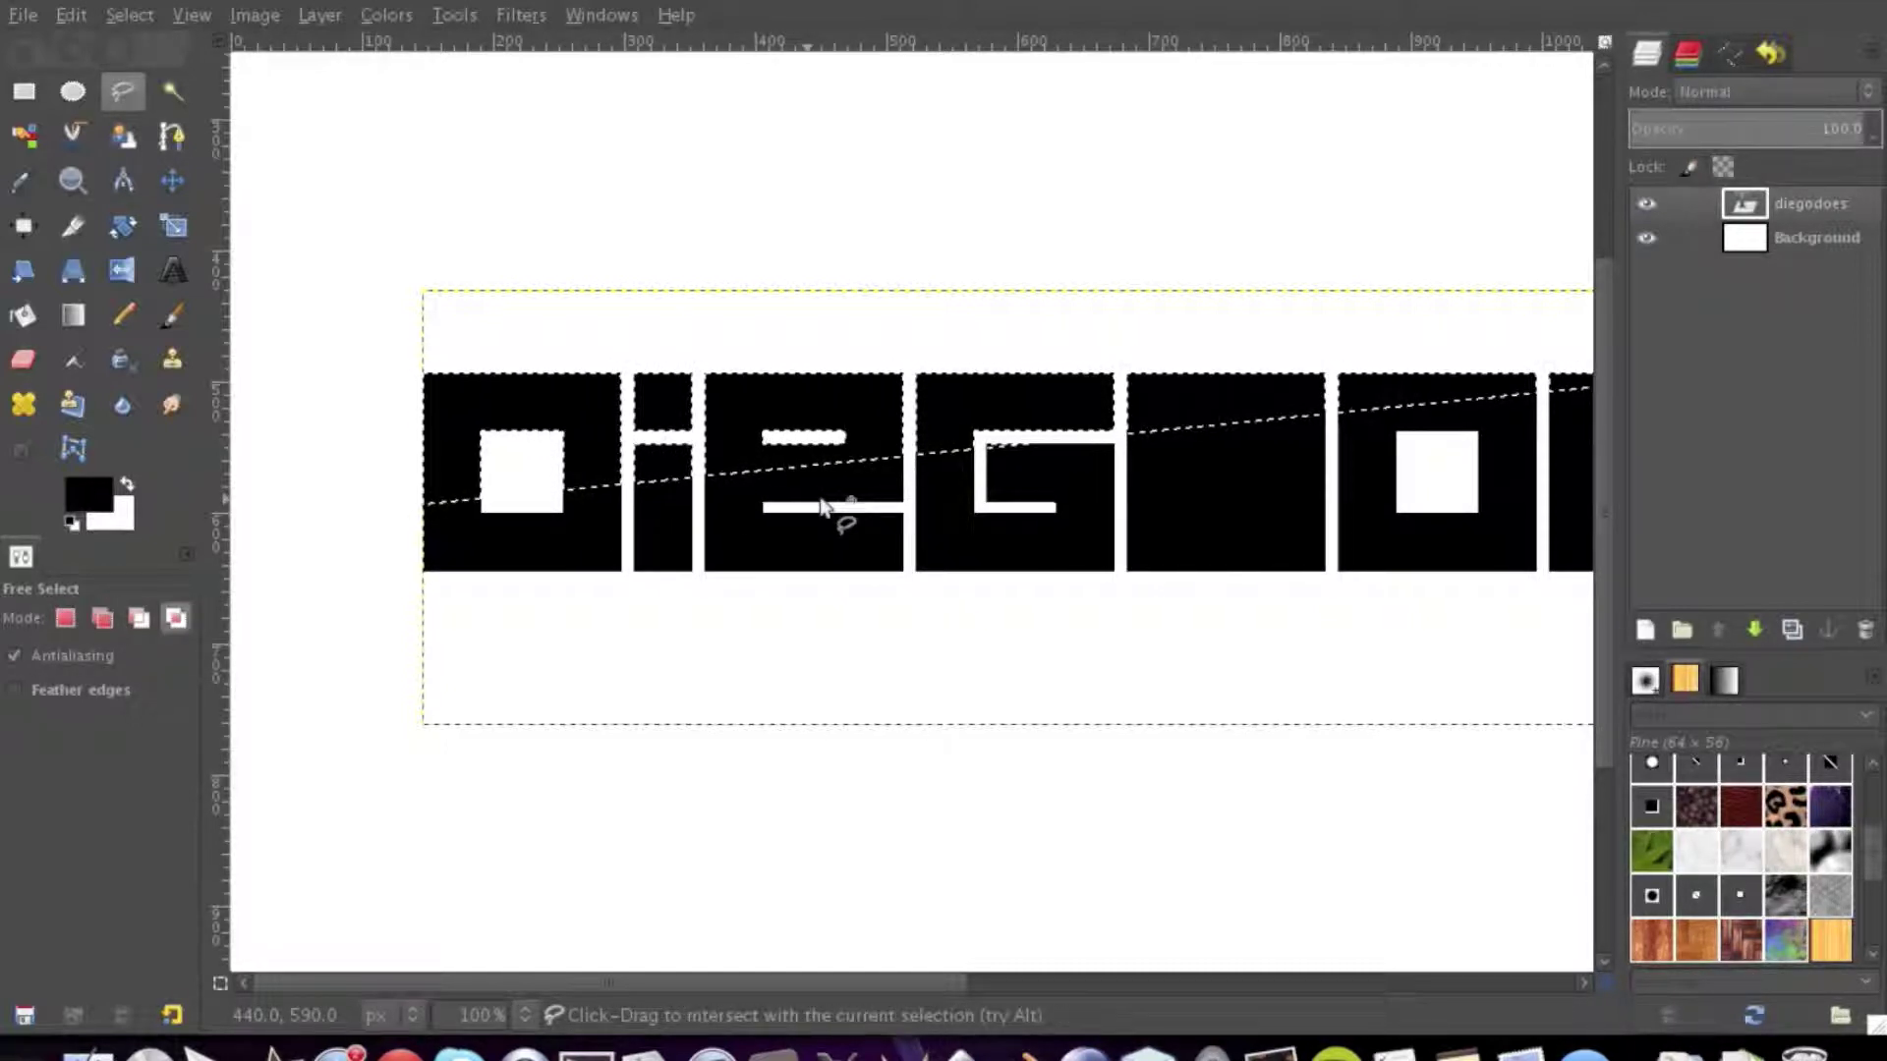
key(ctrl+shift+n)
Create a layer named 'glare', fill the selected letter tops with white, then deselect
text(glare)
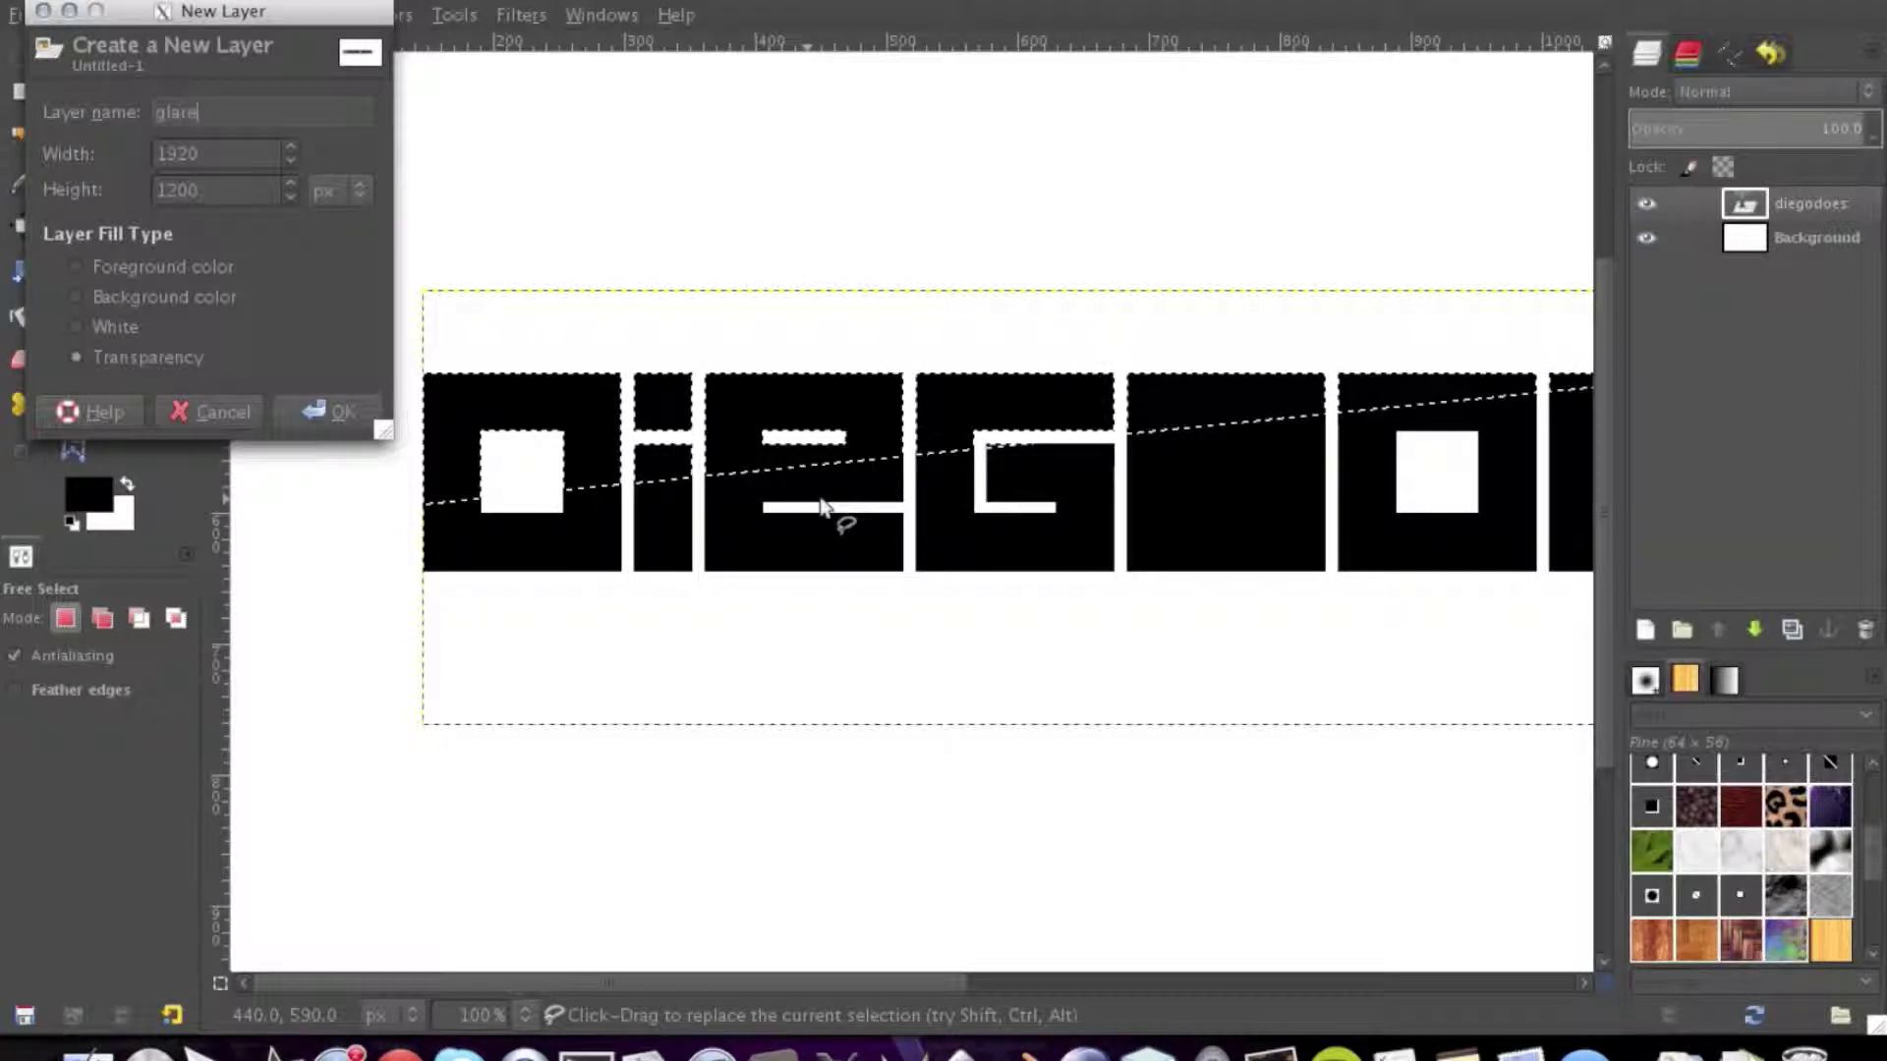
key(Return)
click(24, 315)
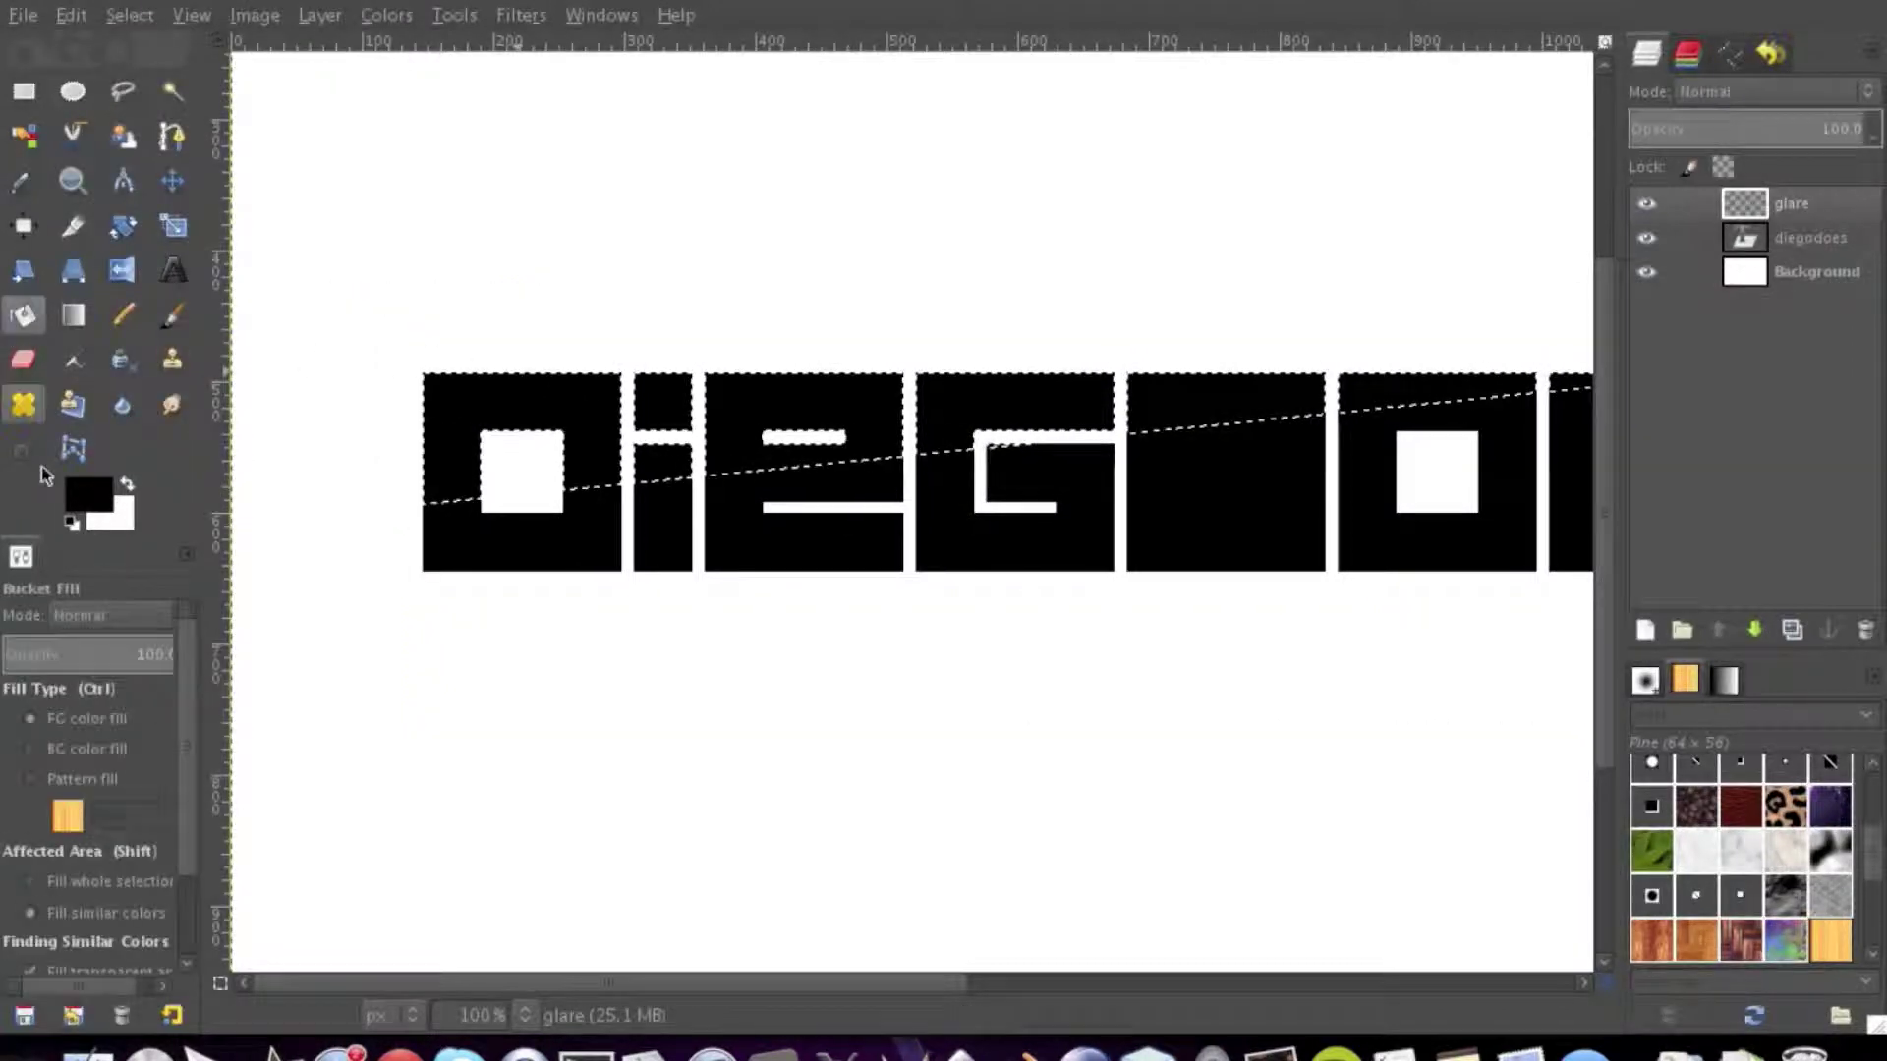
click(126, 485)
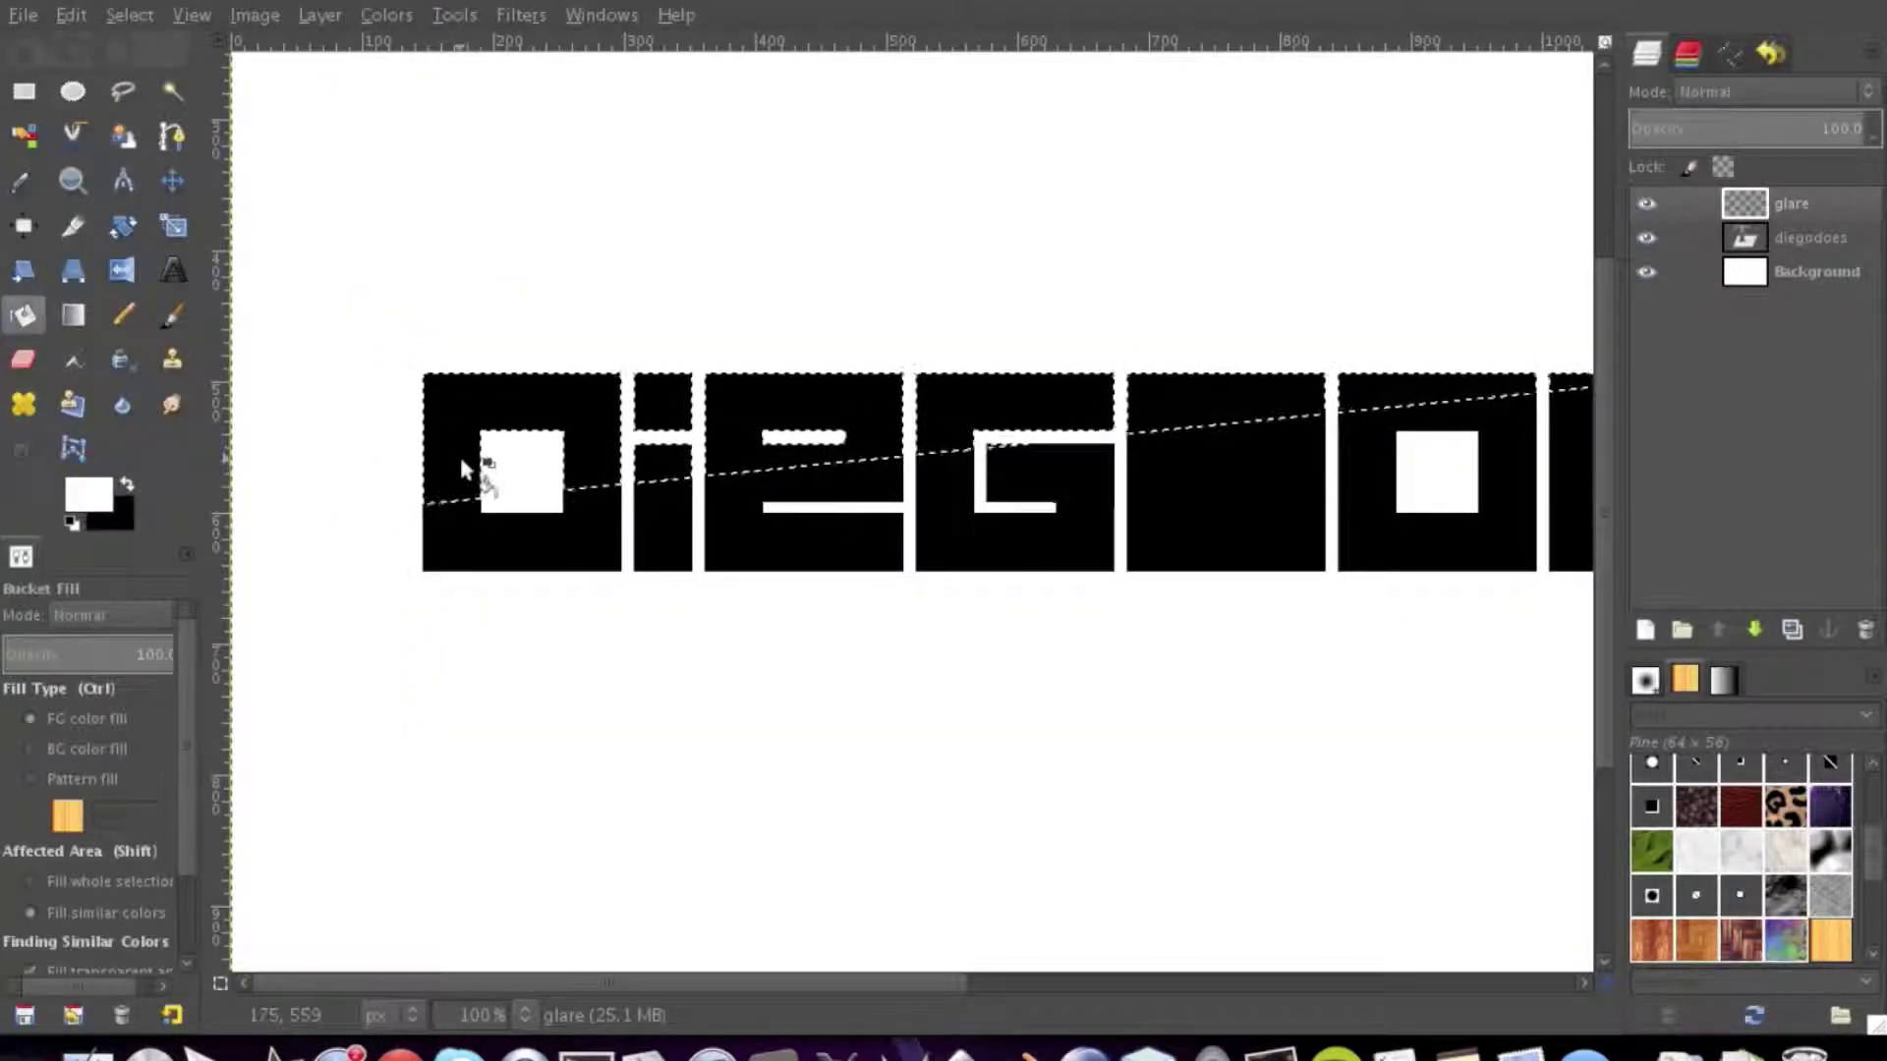
click(461, 469)
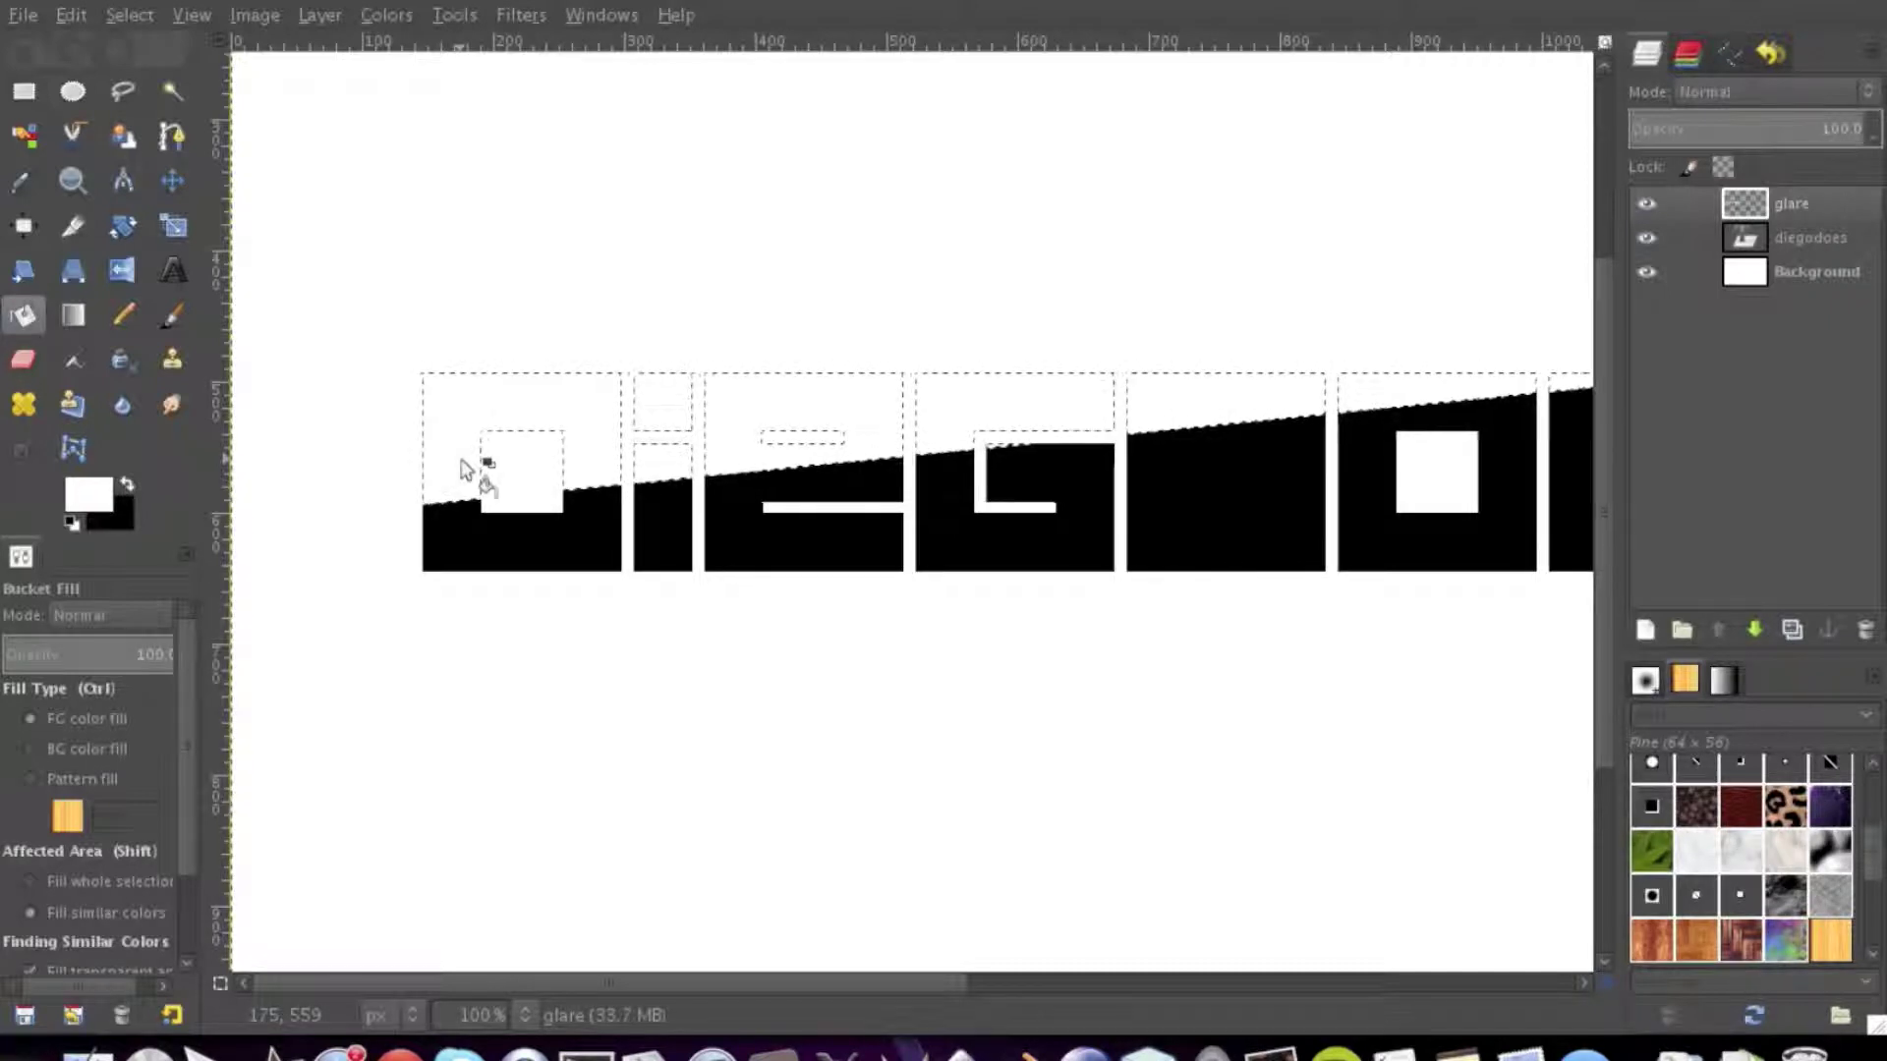
key(ctrl+shift+a)
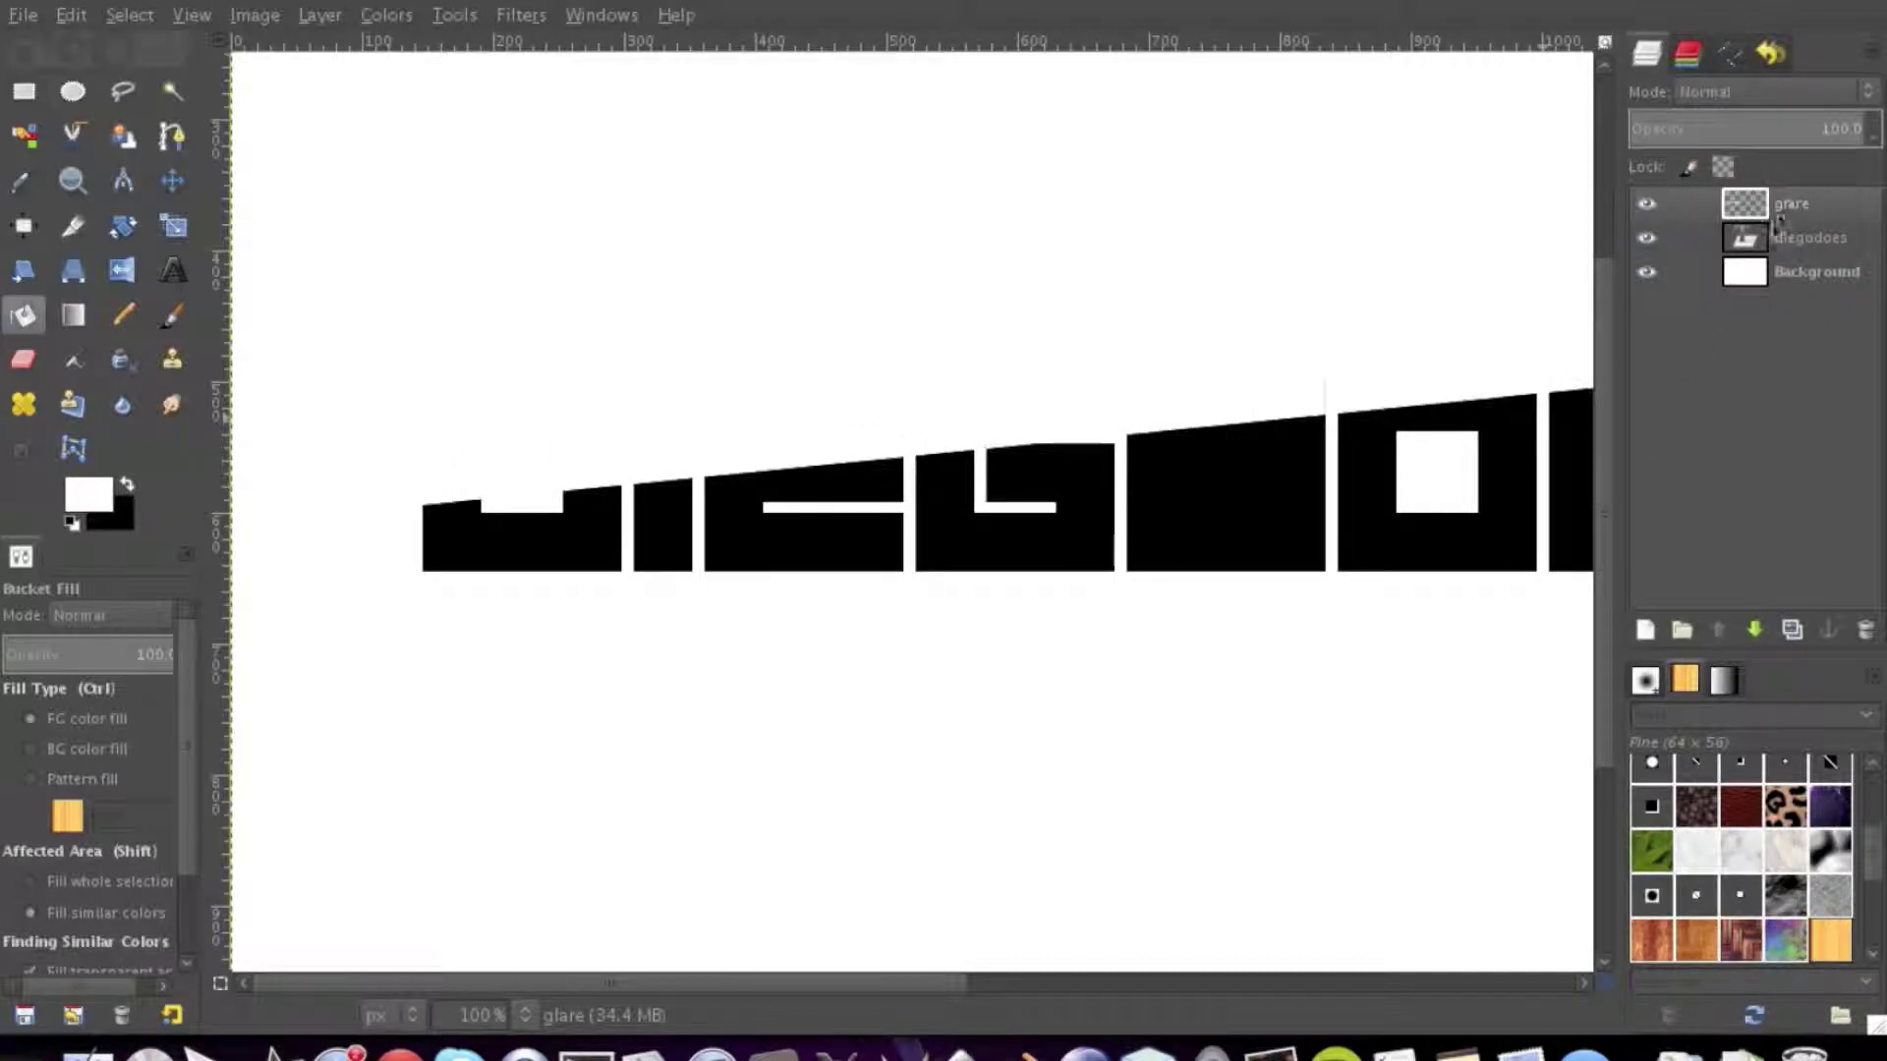
Lower the glare layer's opacity to about 19%
scroll(1781, 143, down, 5)
scroll(1782, 144, down, 10)
scroll(1782, 144, down, 5)
scroll(1782, 143, down, 5)
scroll(1782, 143, down, 5)
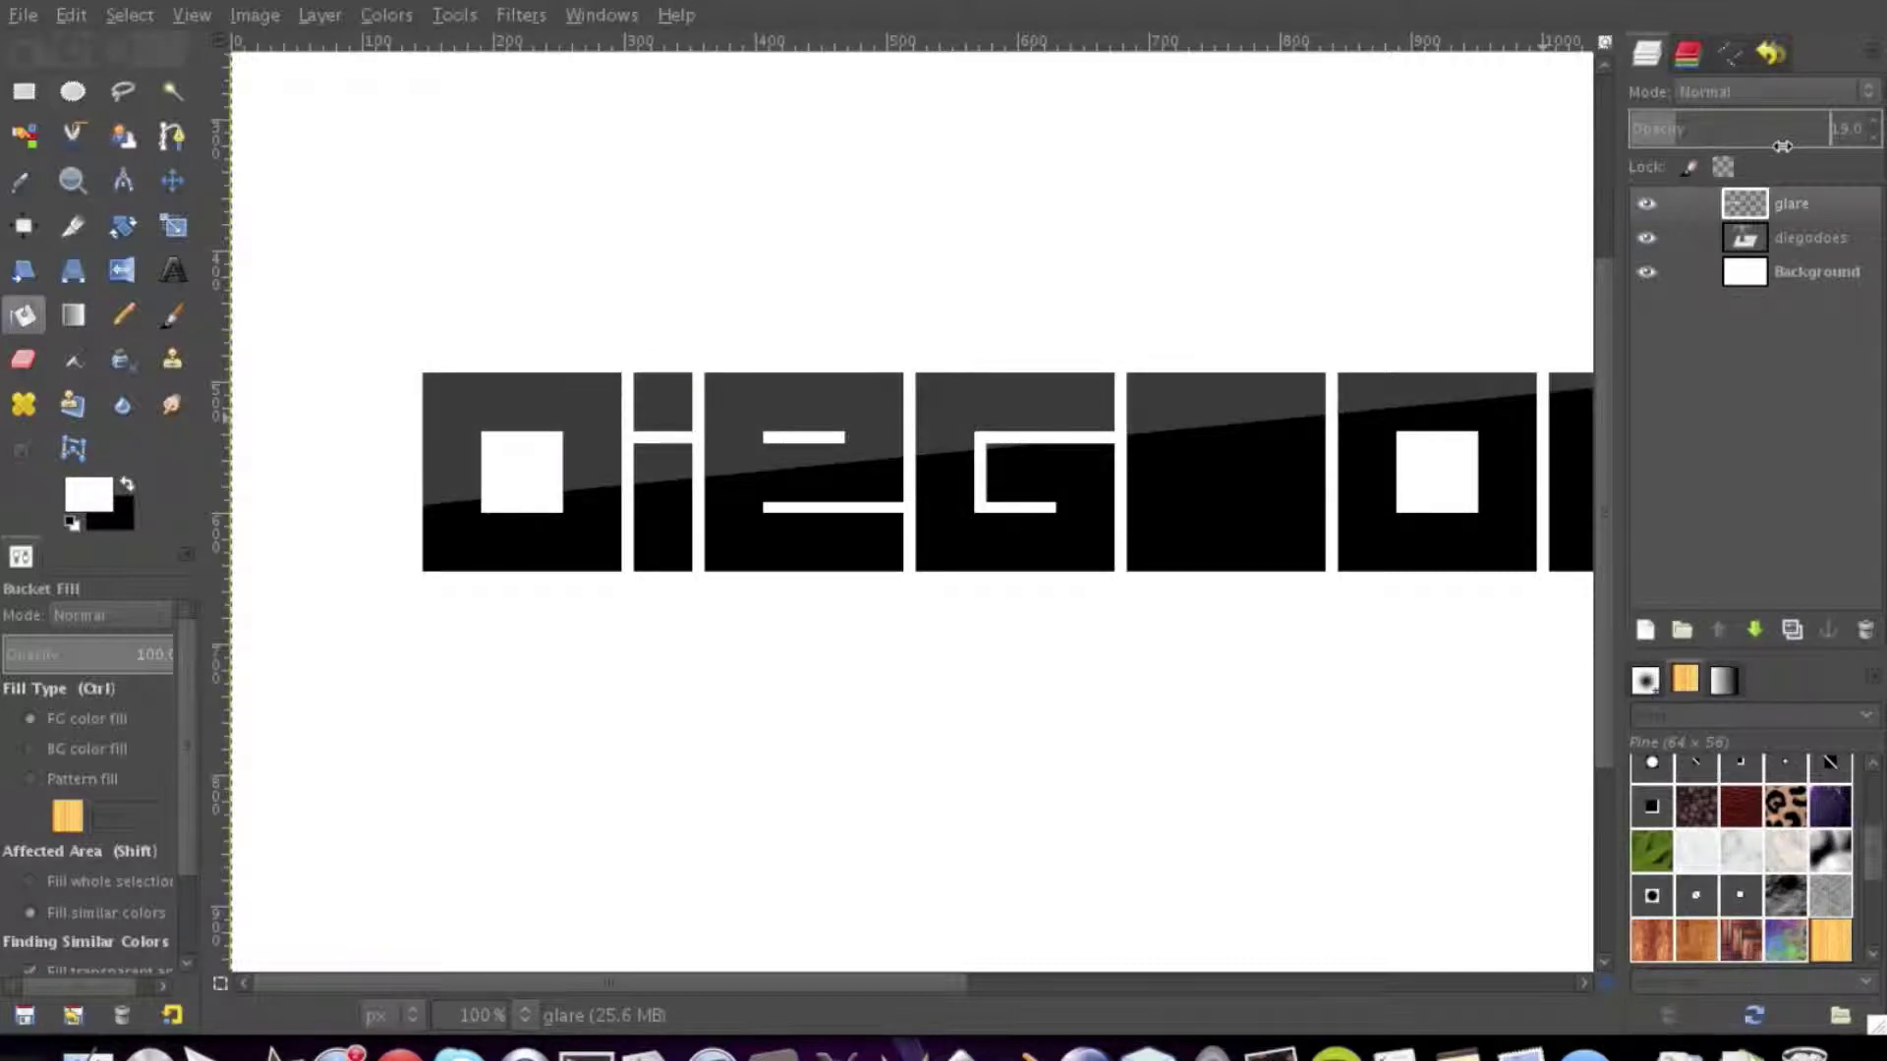
right_click(1777, 214)
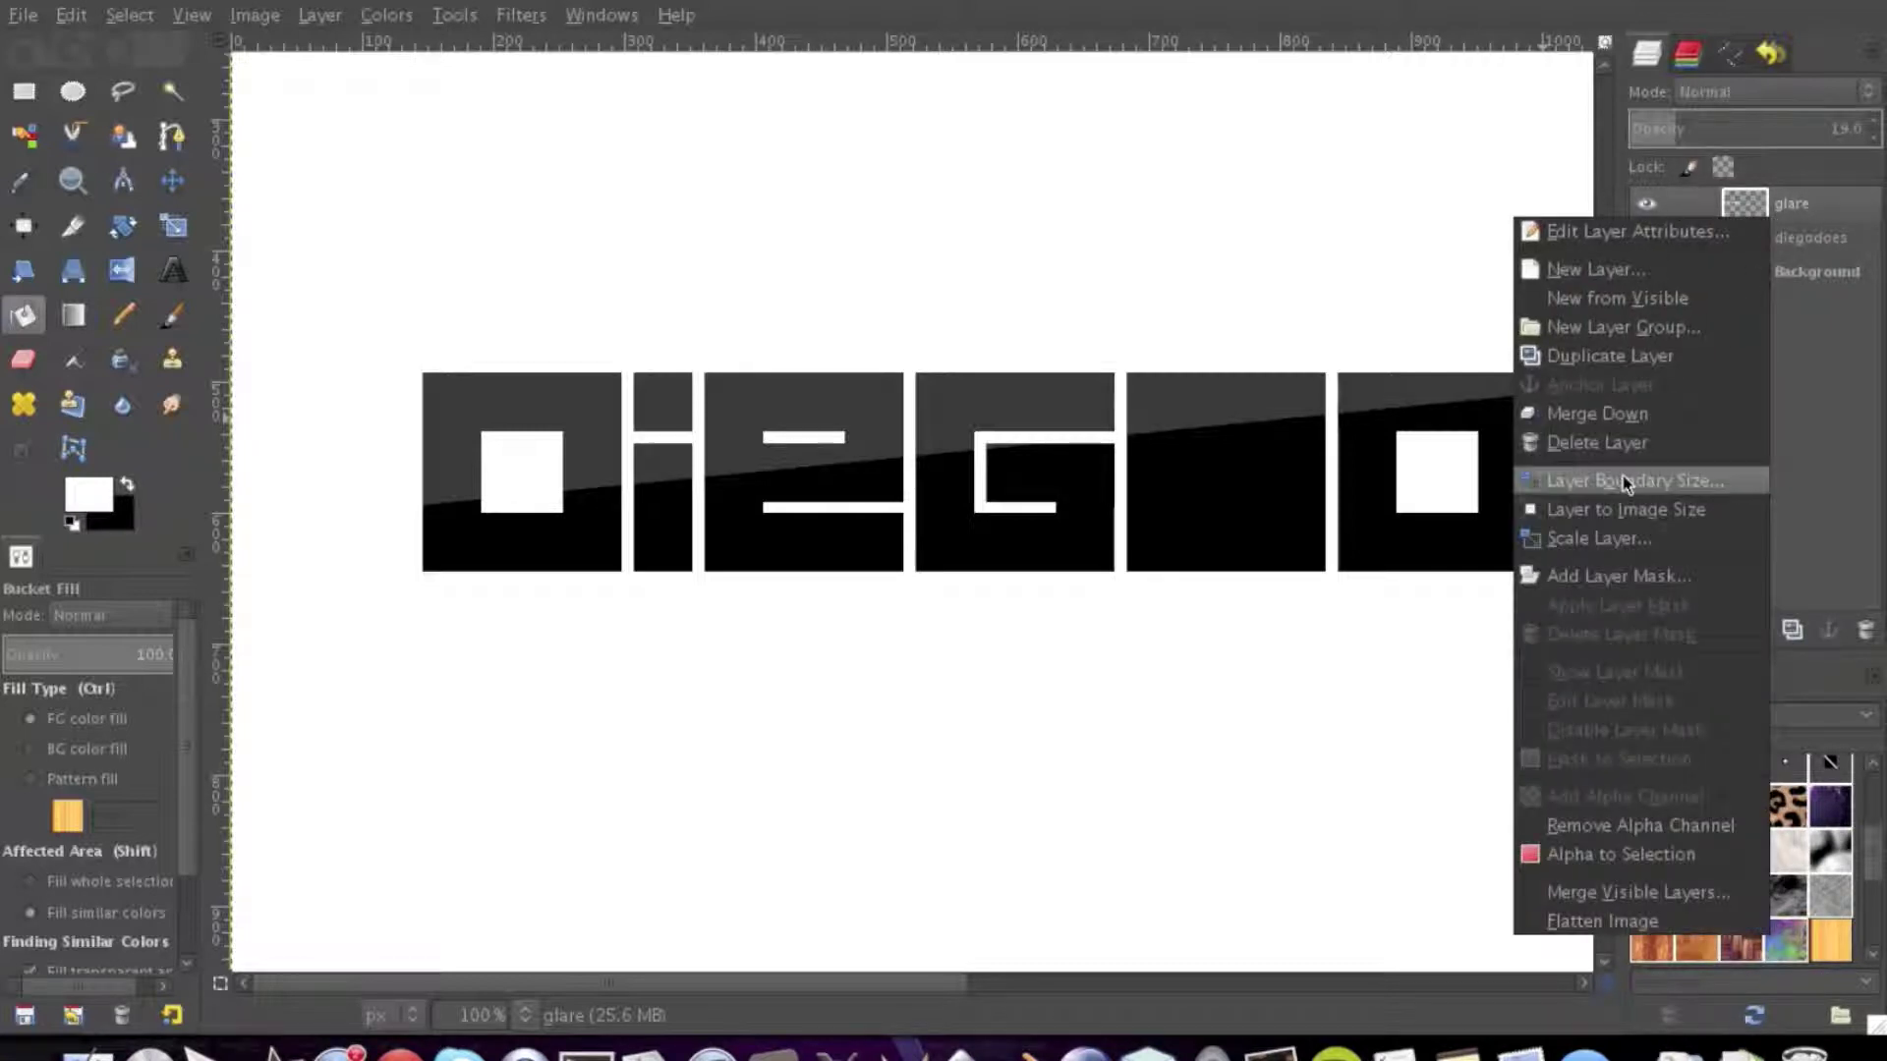
Load glare as a selection, merge it down into diegodoes, and zoom out
click(1830, 232)
right_click(1830, 208)
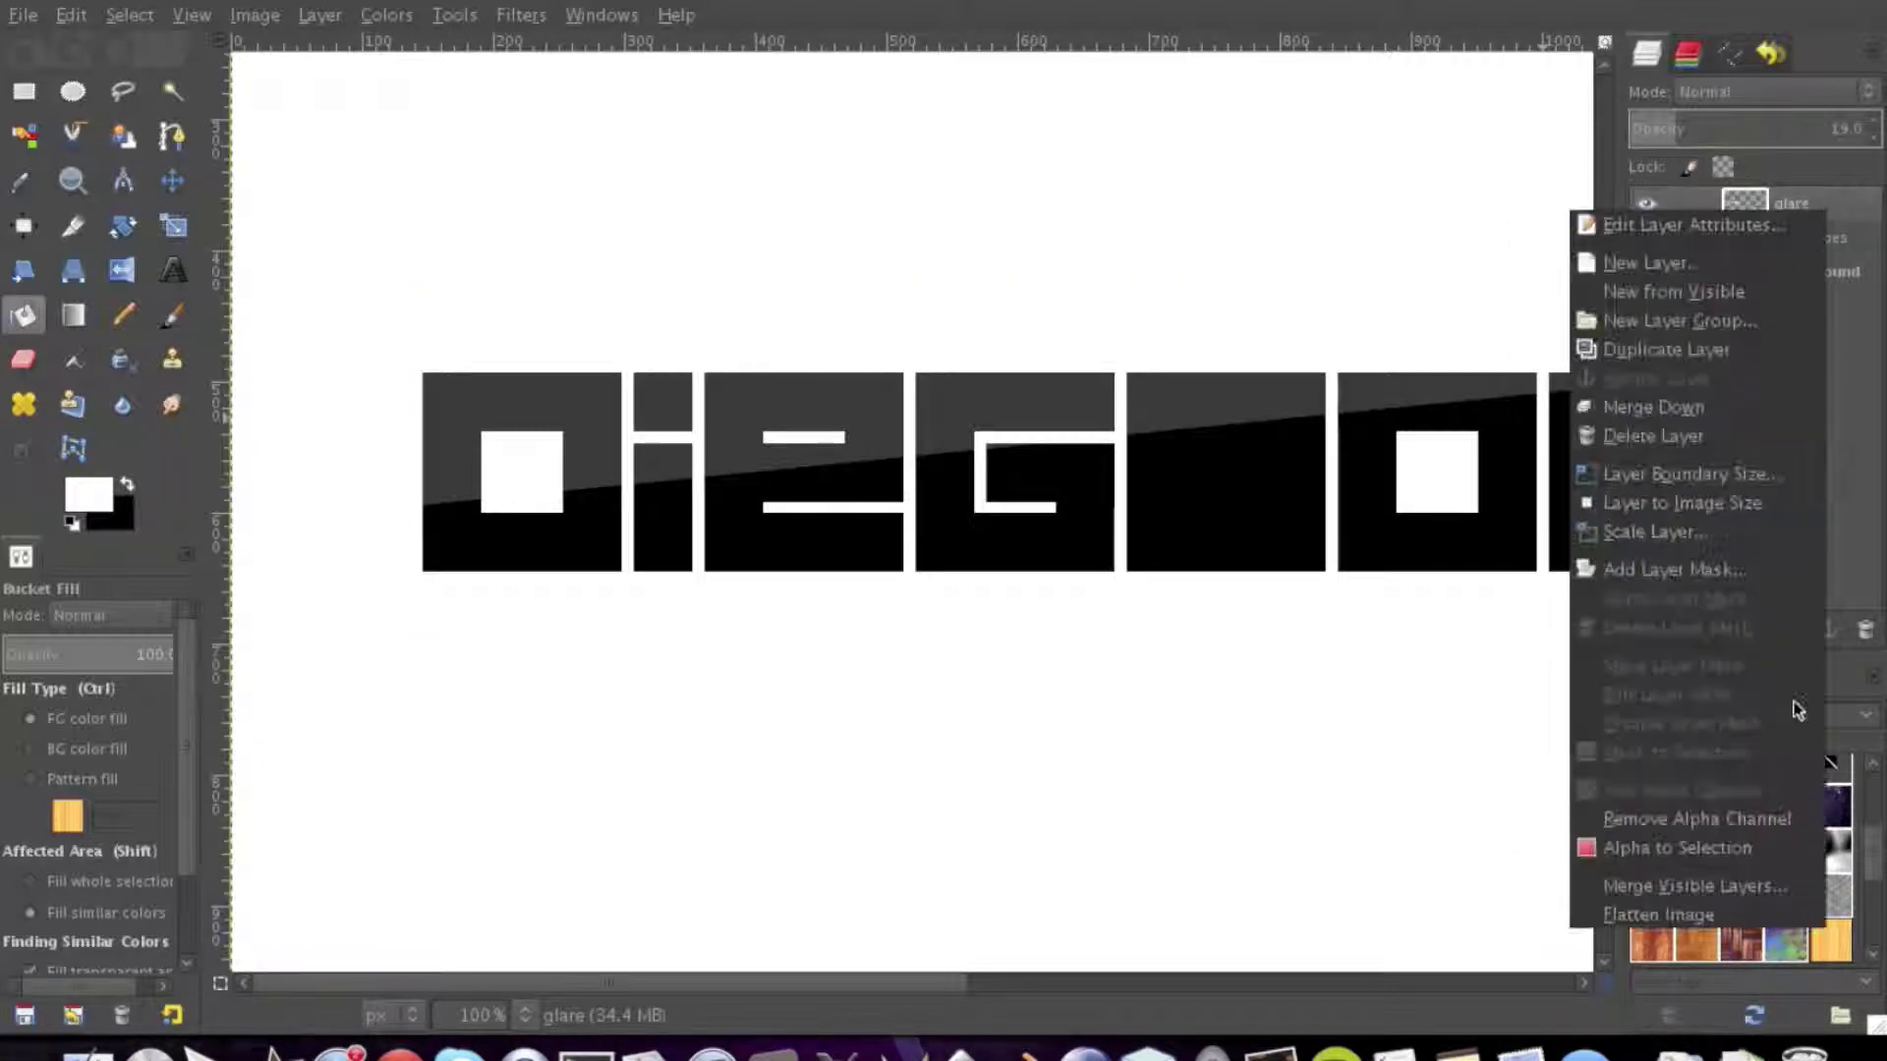
click(1769, 853)
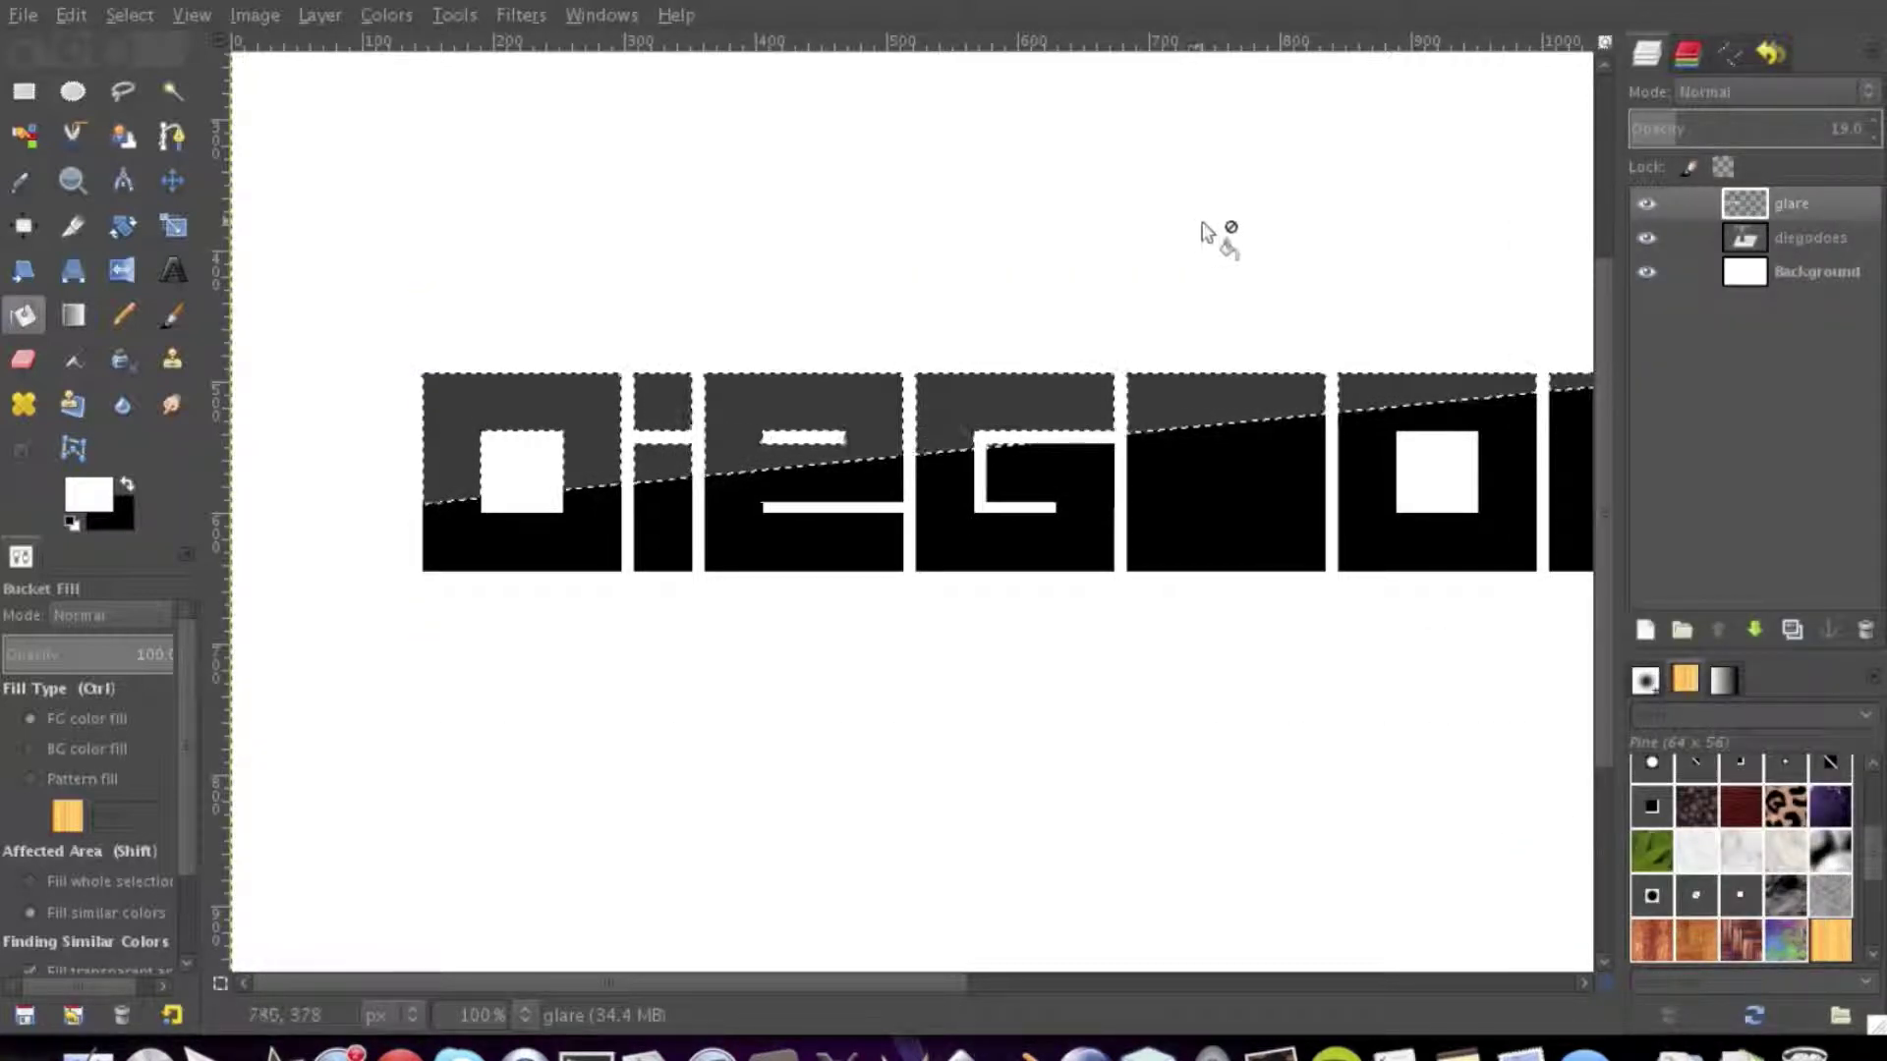
right_click(1845, 203)
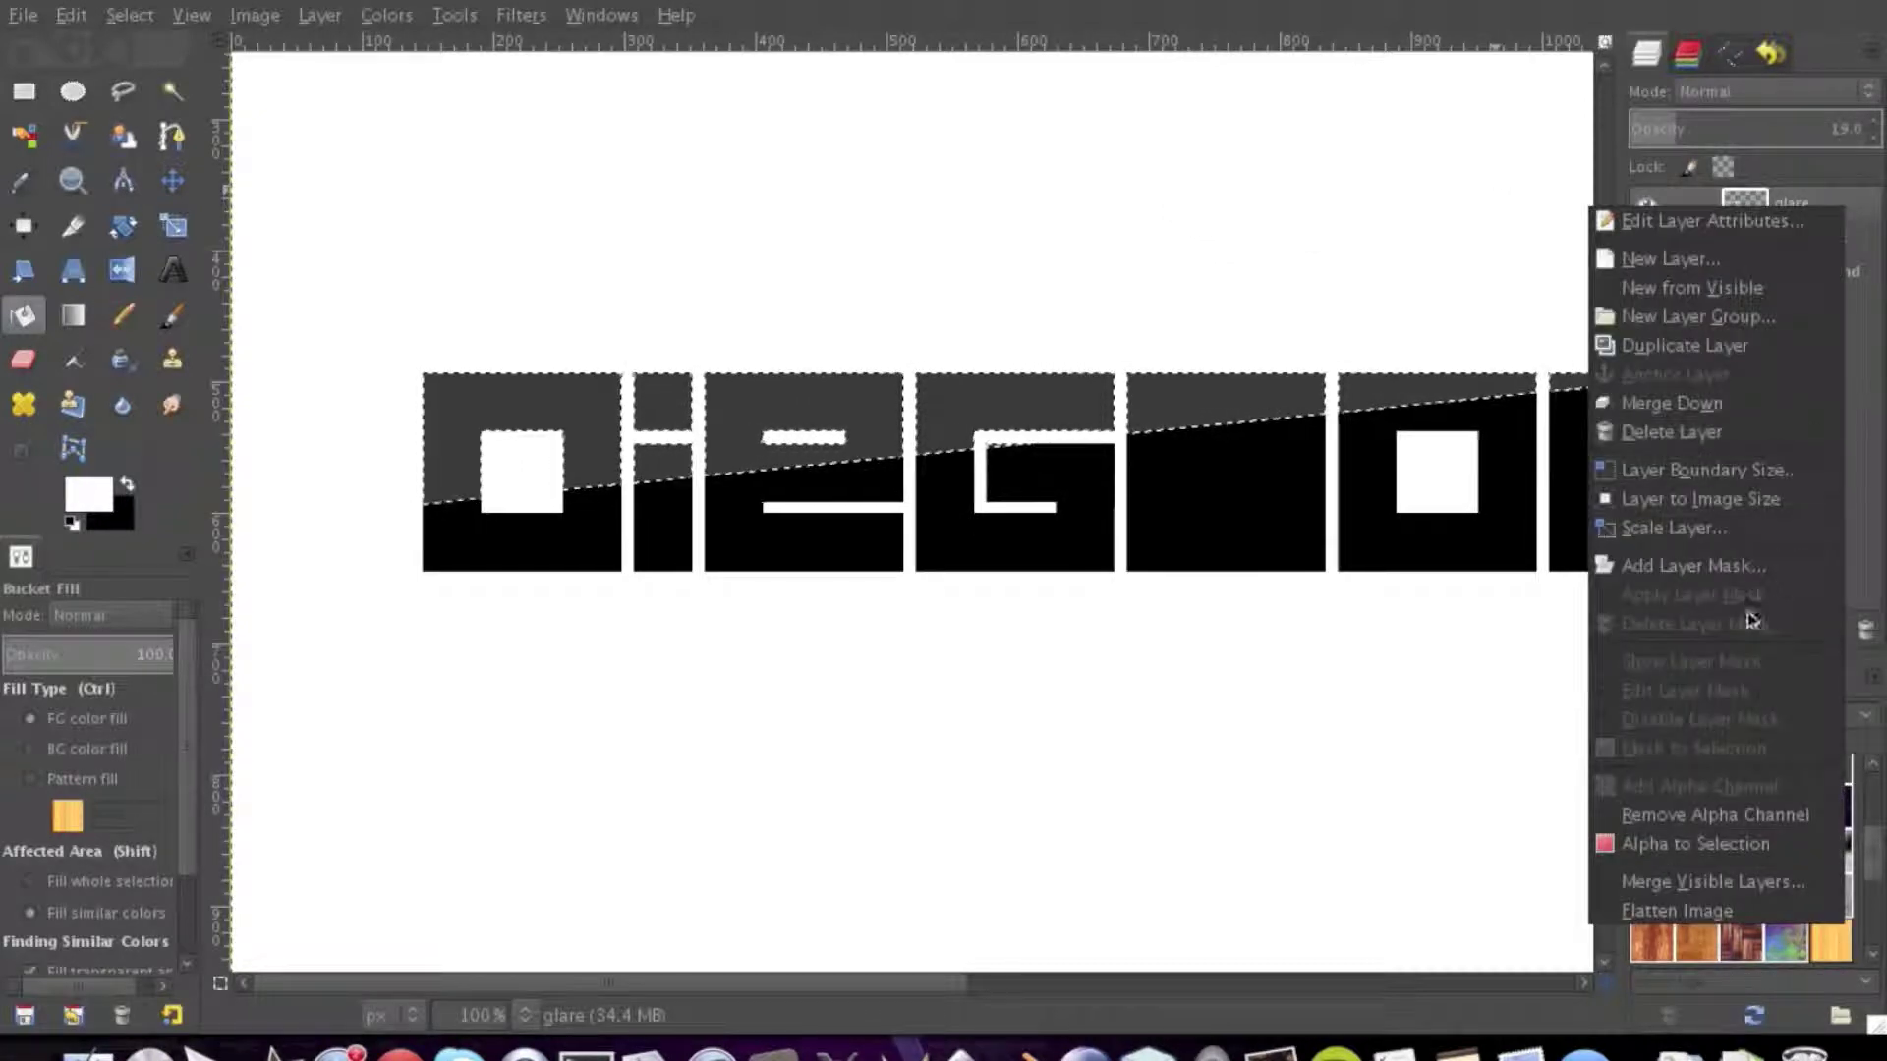
click(1756, 403)
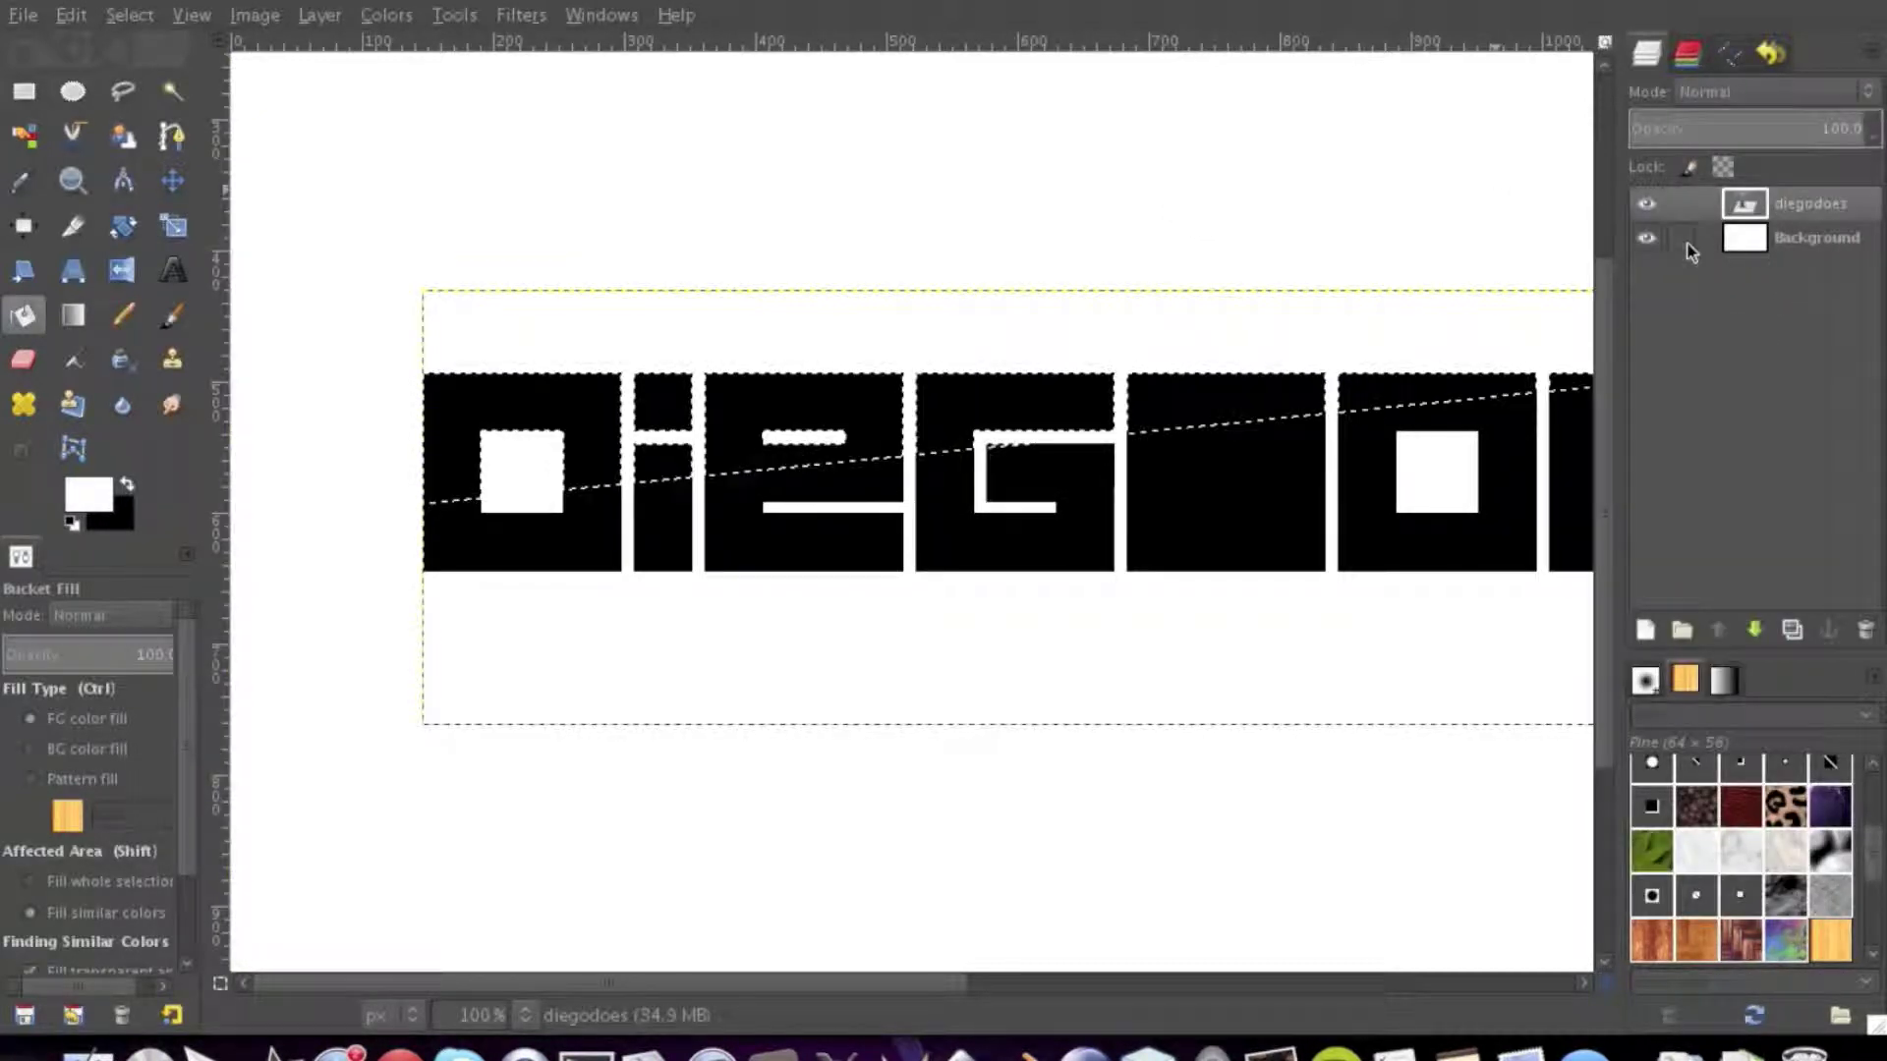
click(1646, 203)
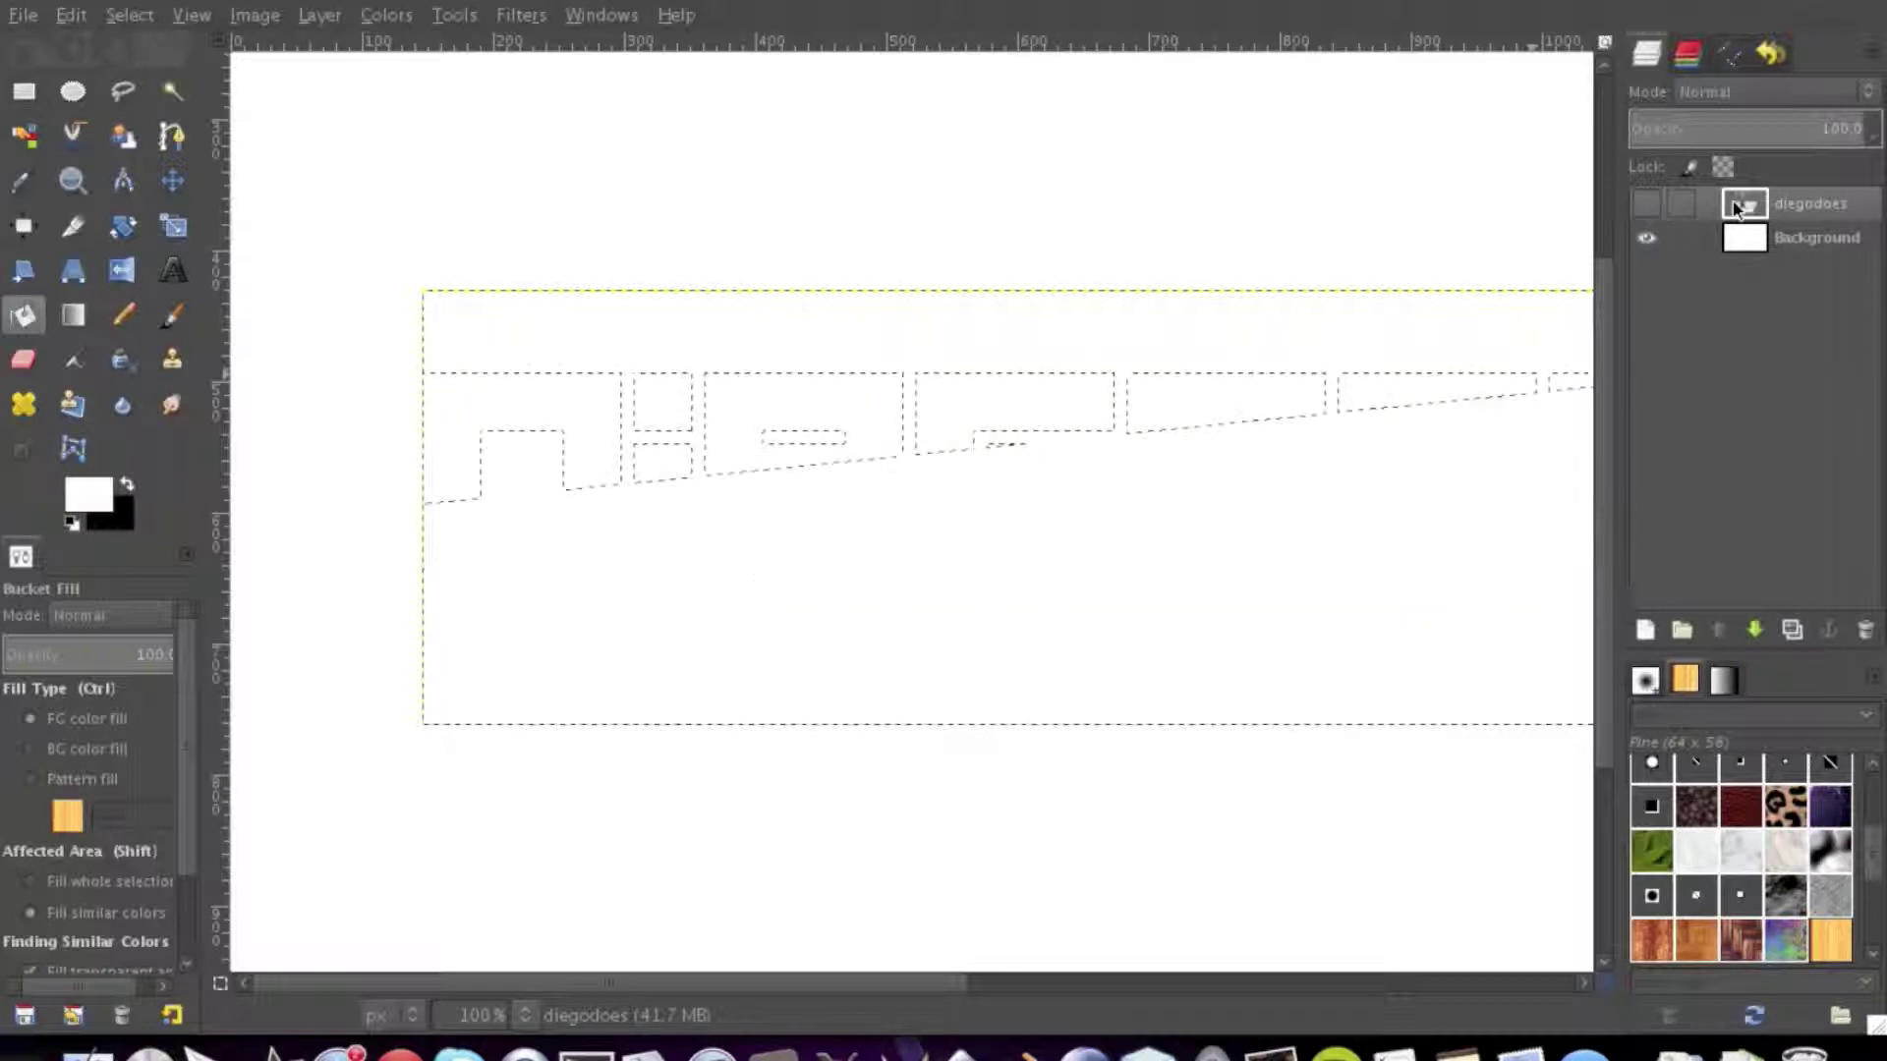
click(1647, 204)
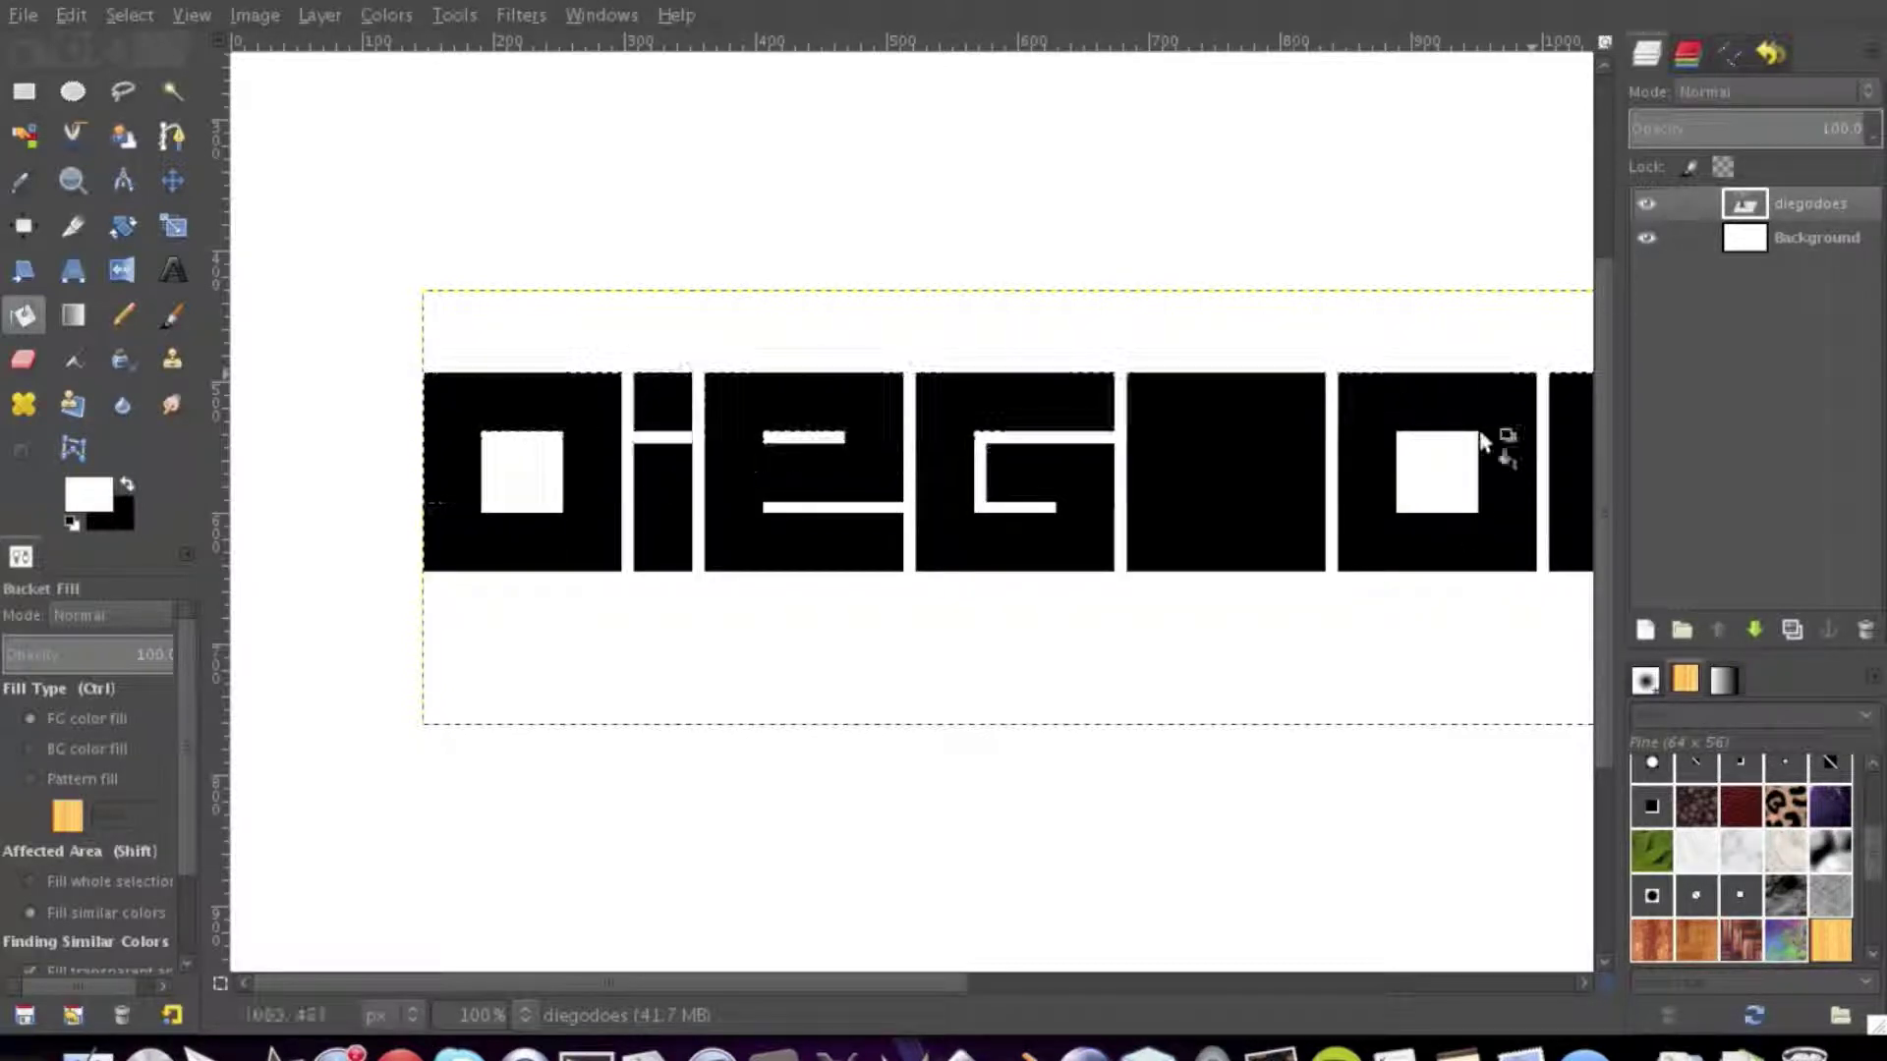
key(minus)
key(minus)
key(minus)
key(minus)
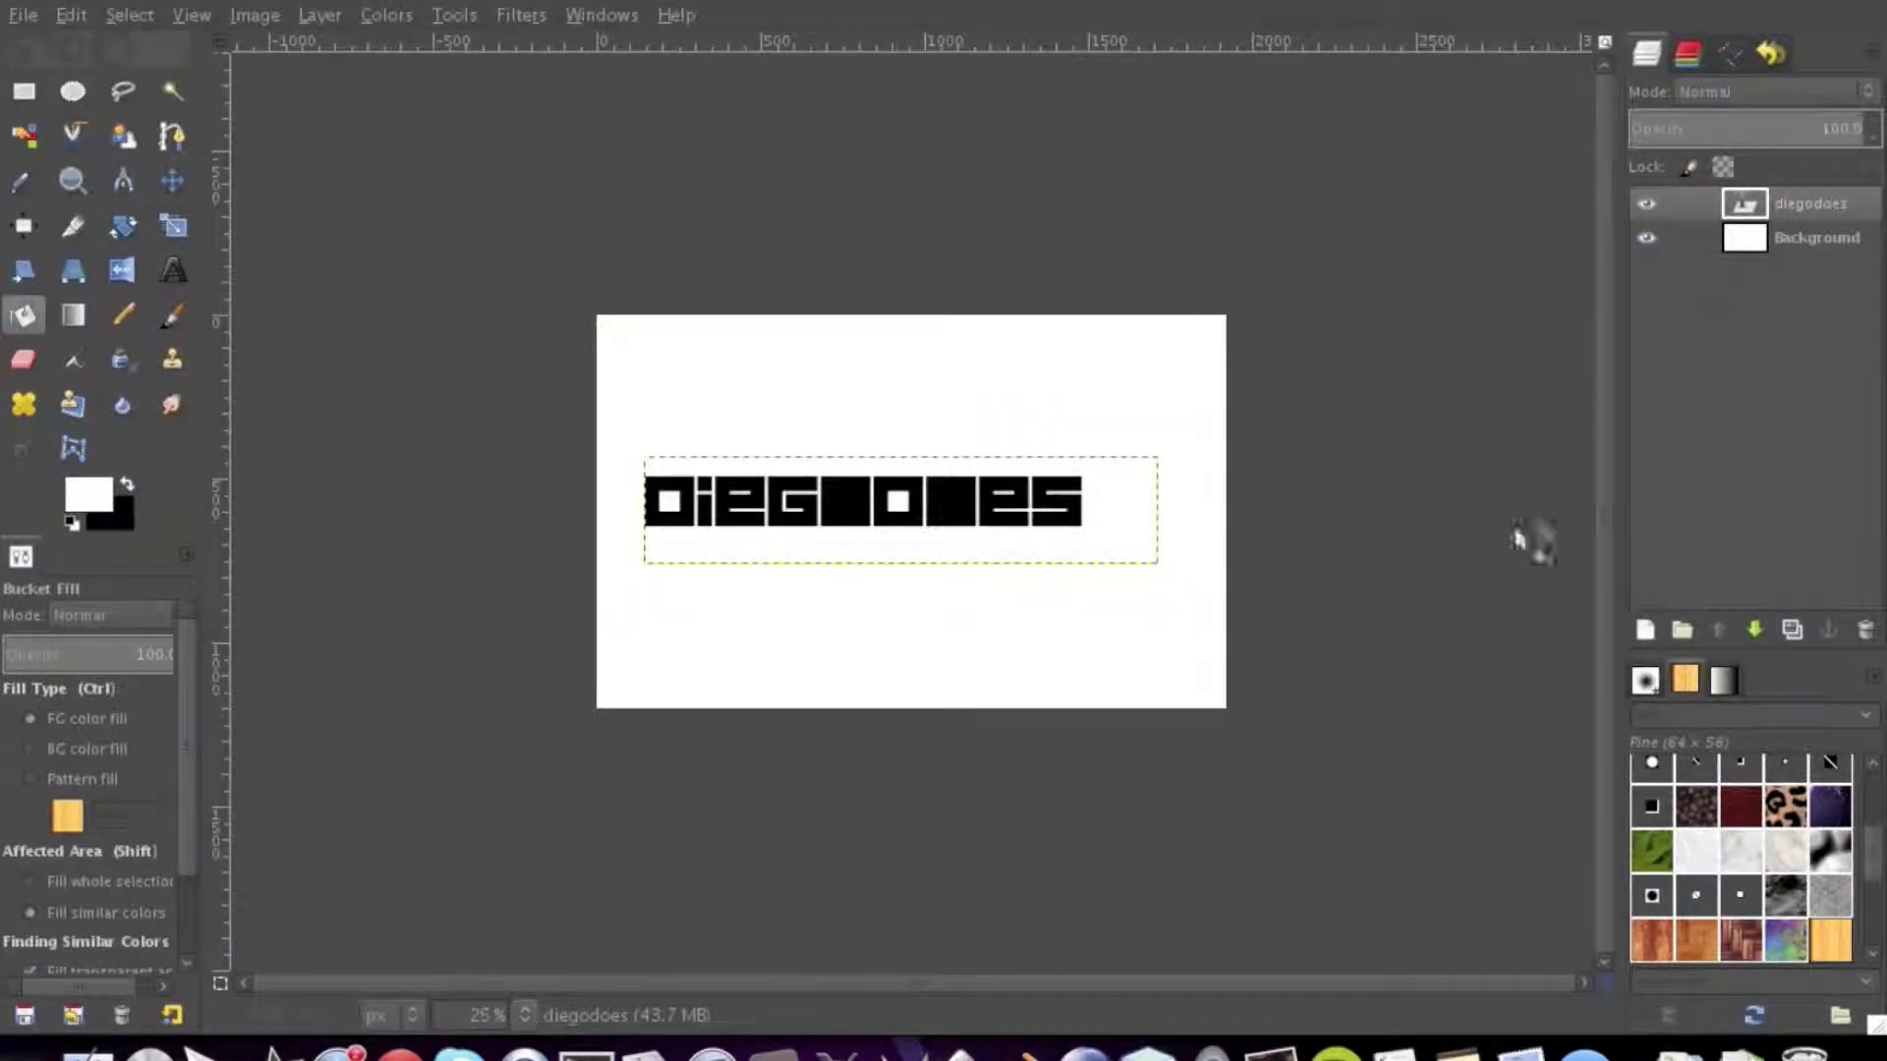
Delete the diegodoes layer and bucket-fill the Background solid black
right_click(1766, 211)
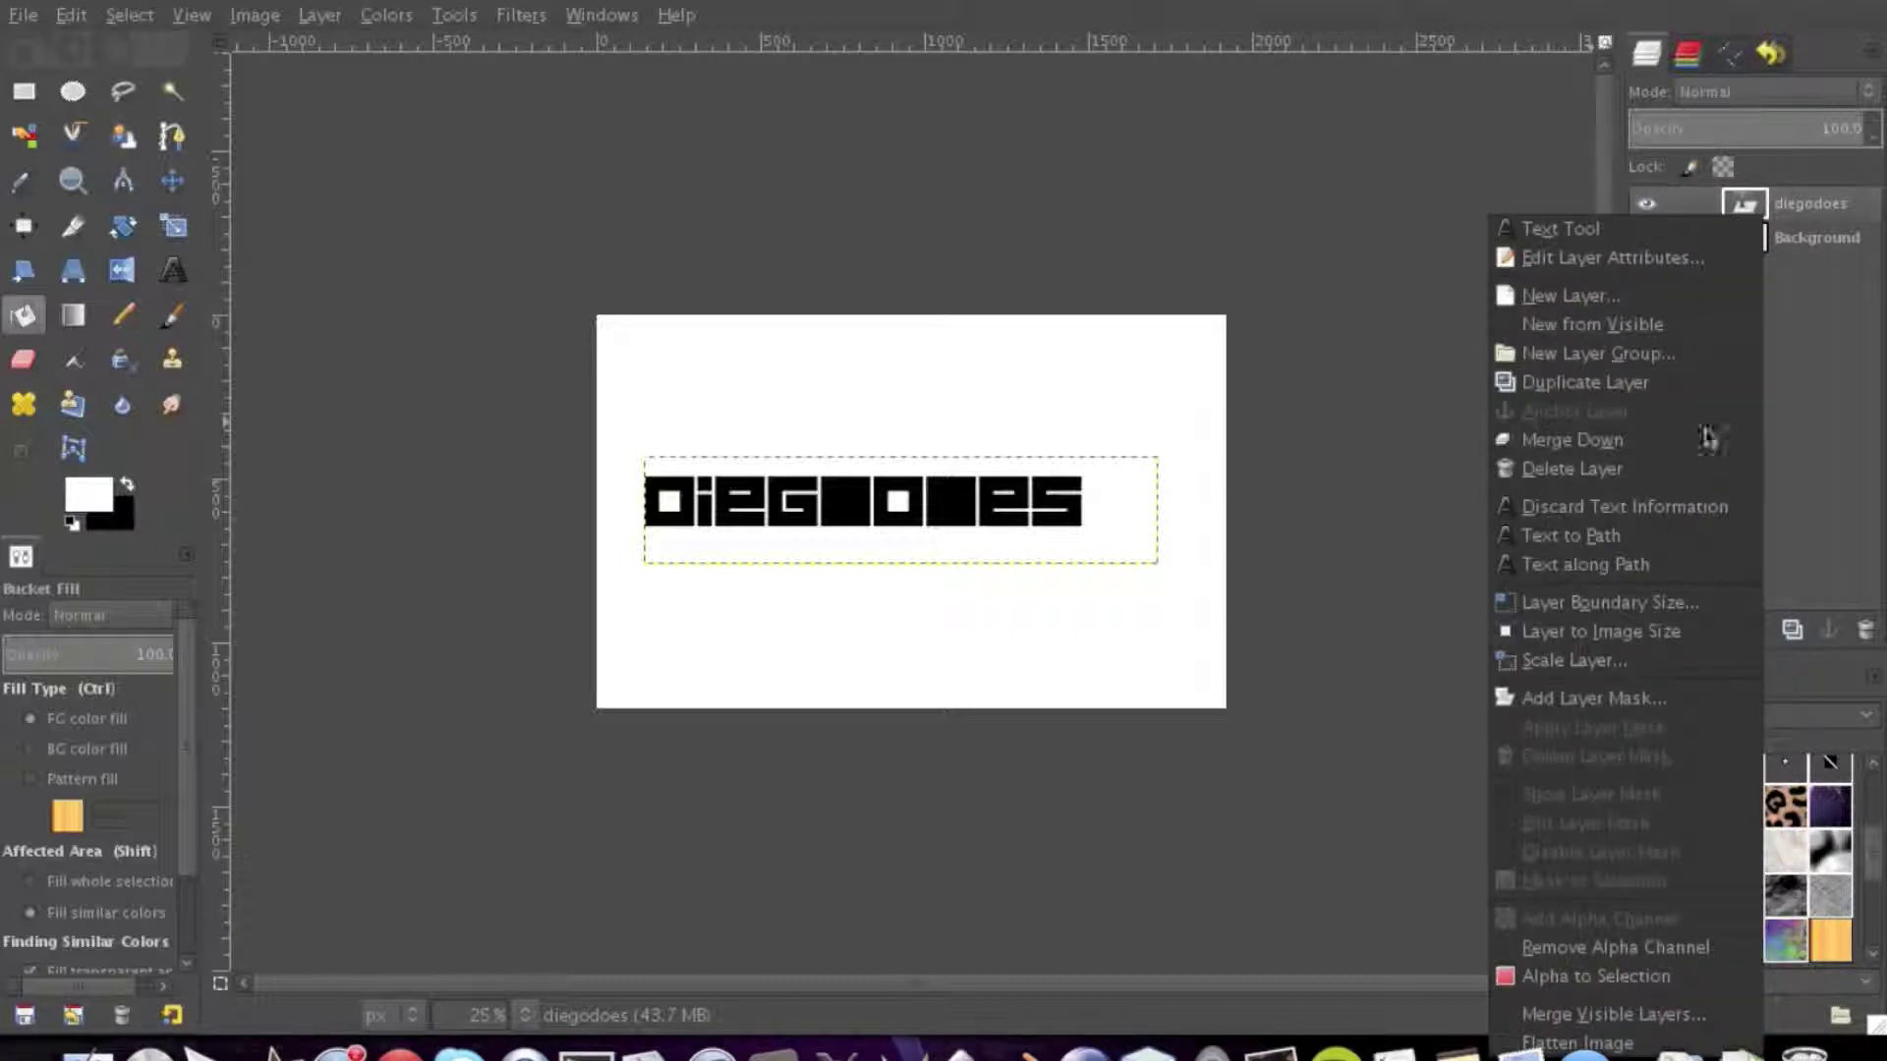
click(1637, 478)
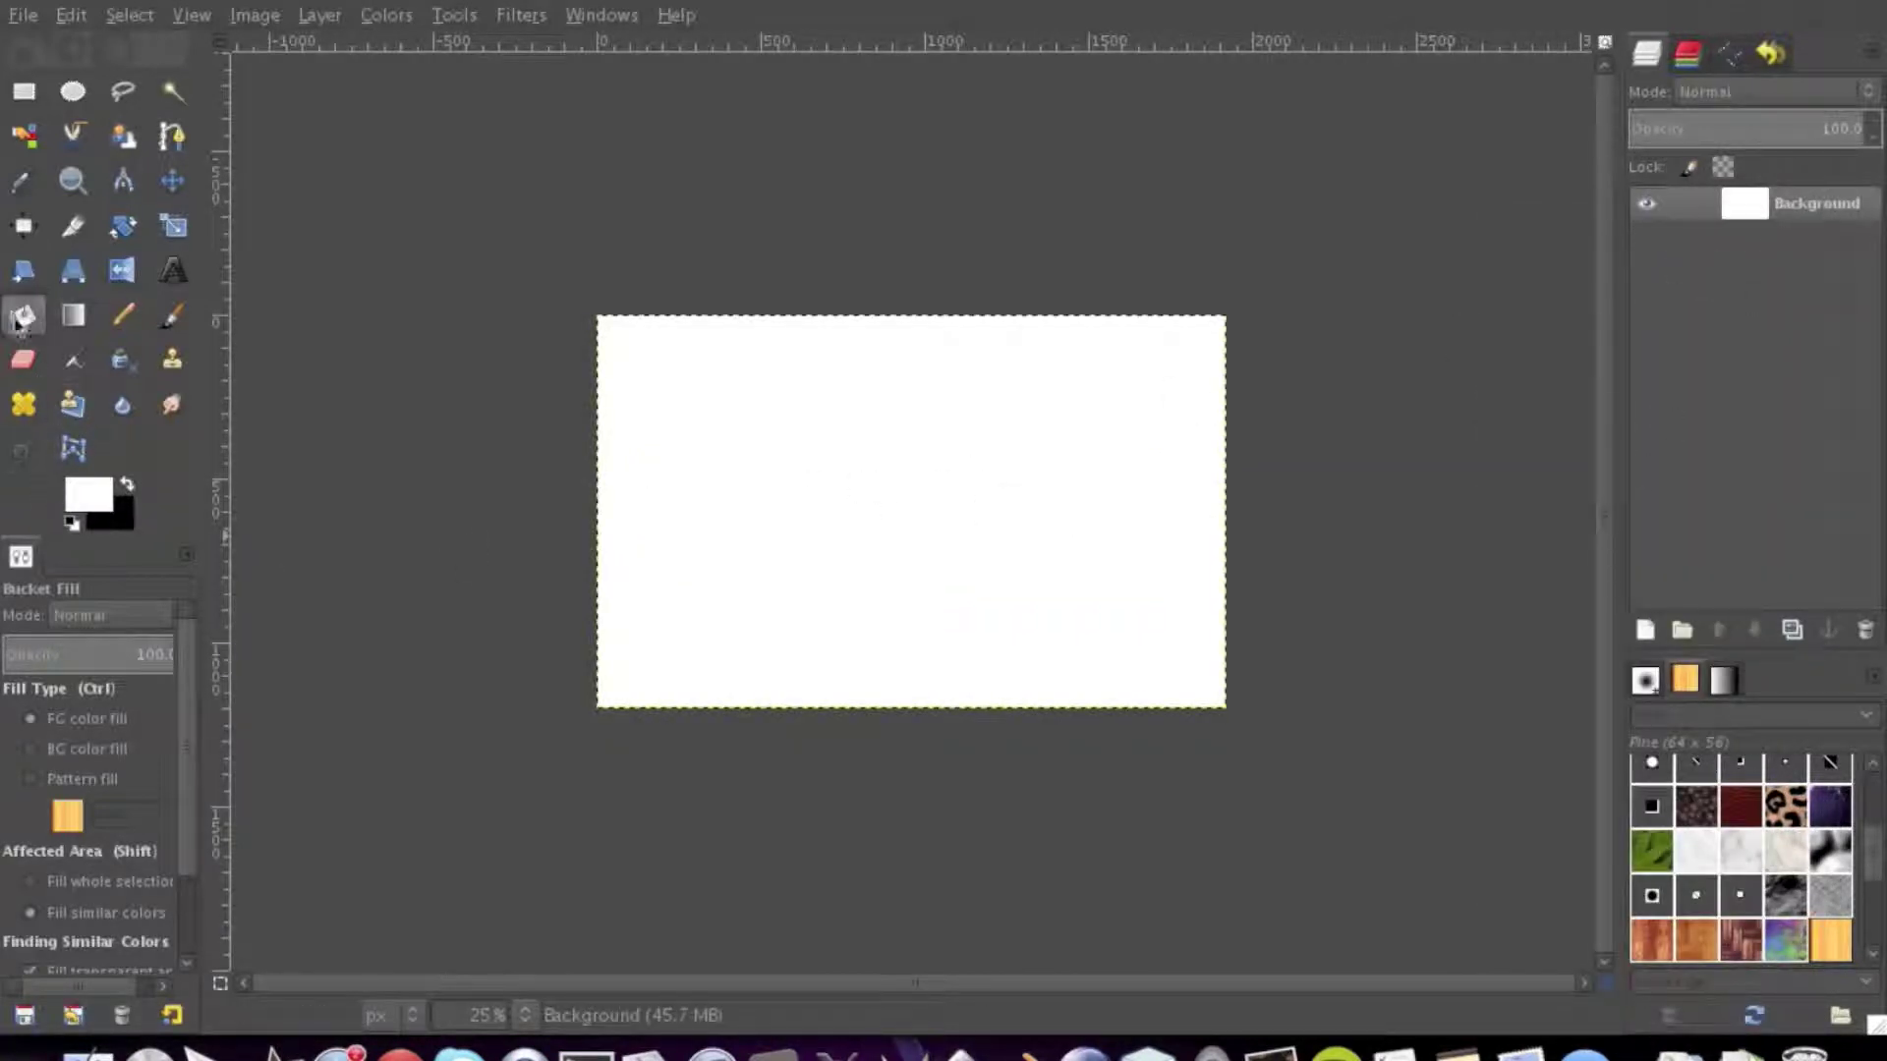
click(127, 484)
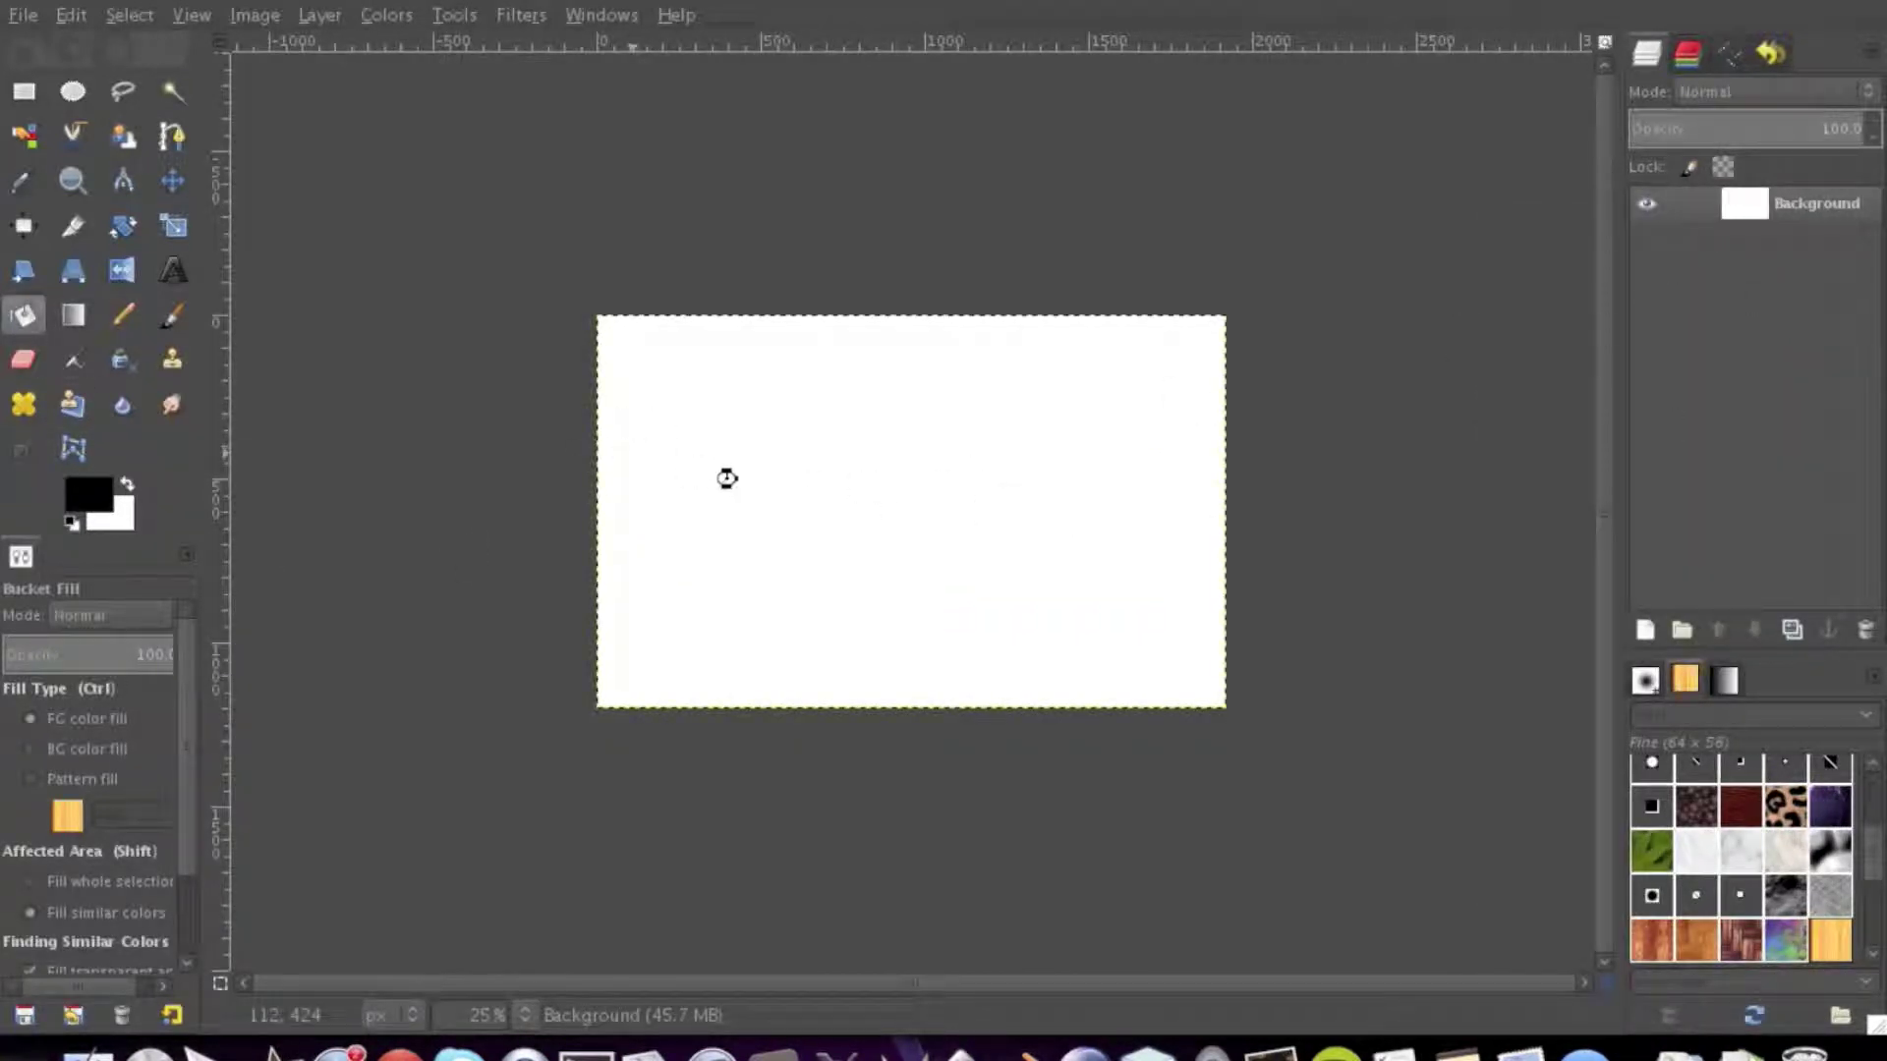
click(784, 521)
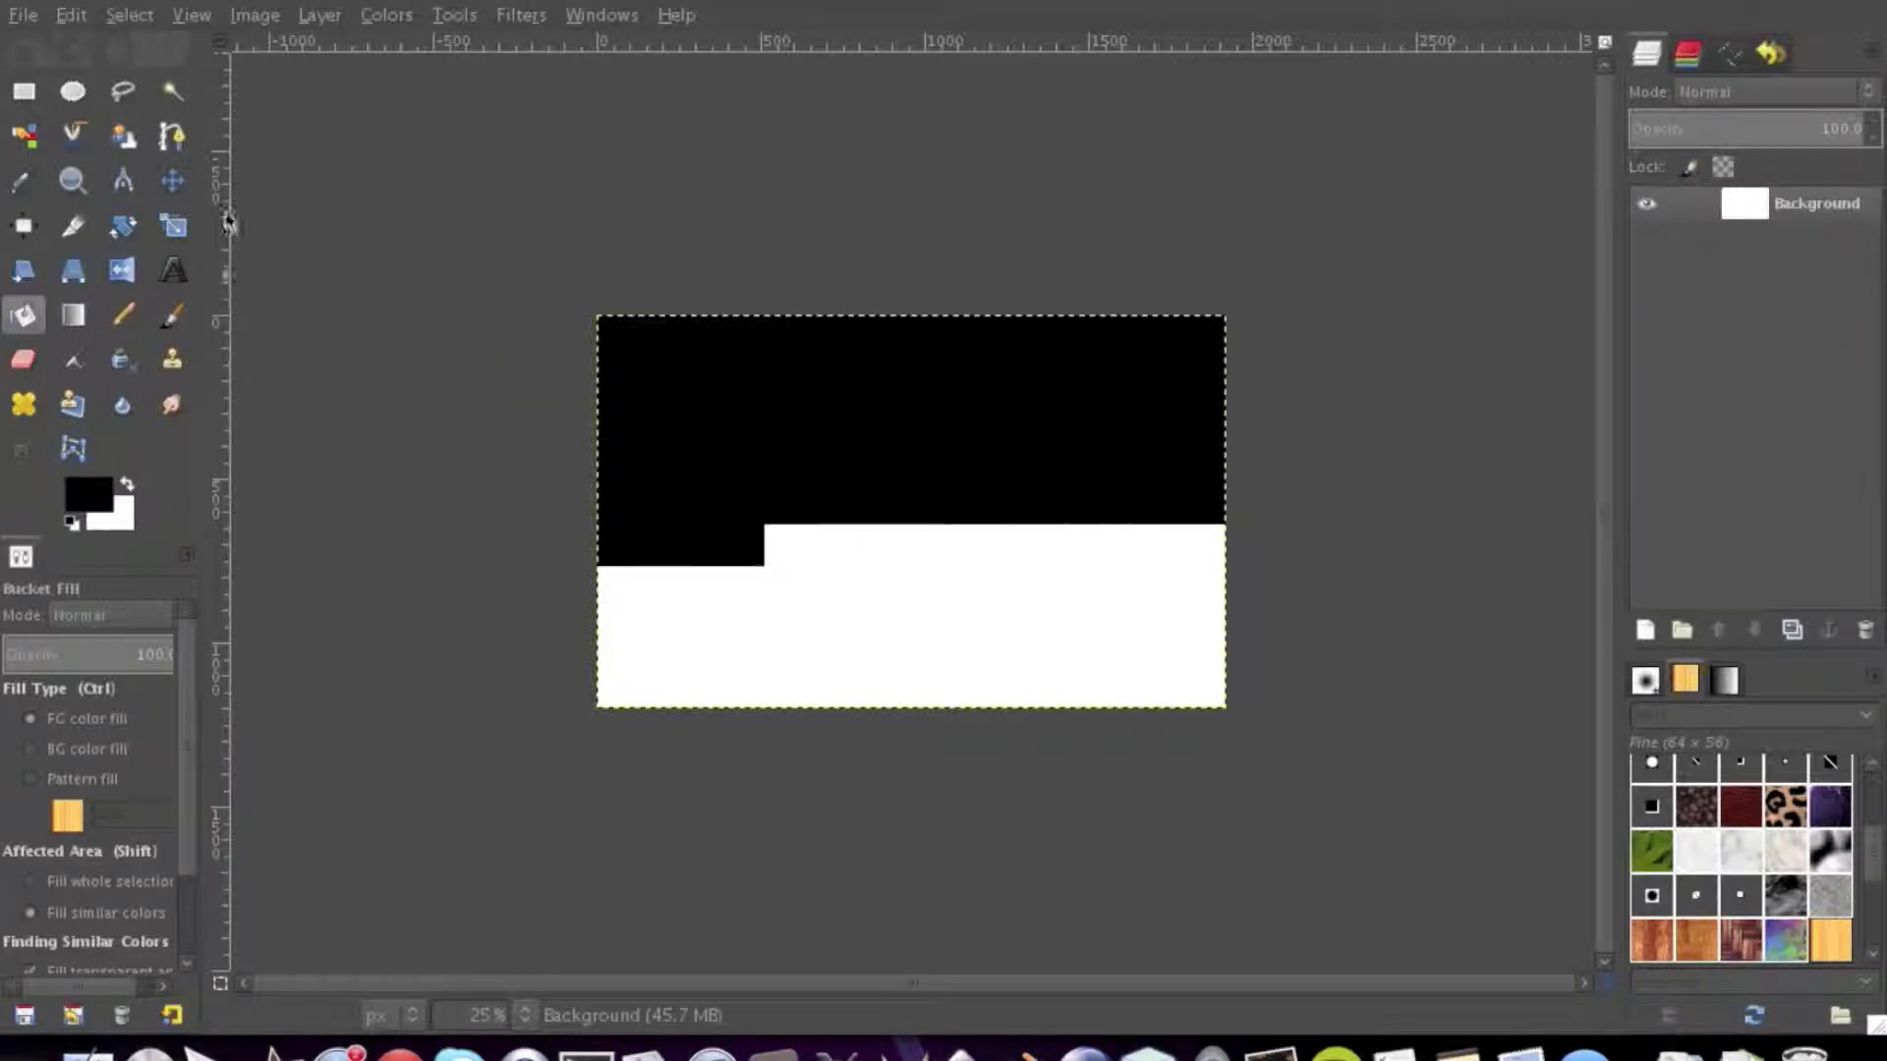
click(73, 90)
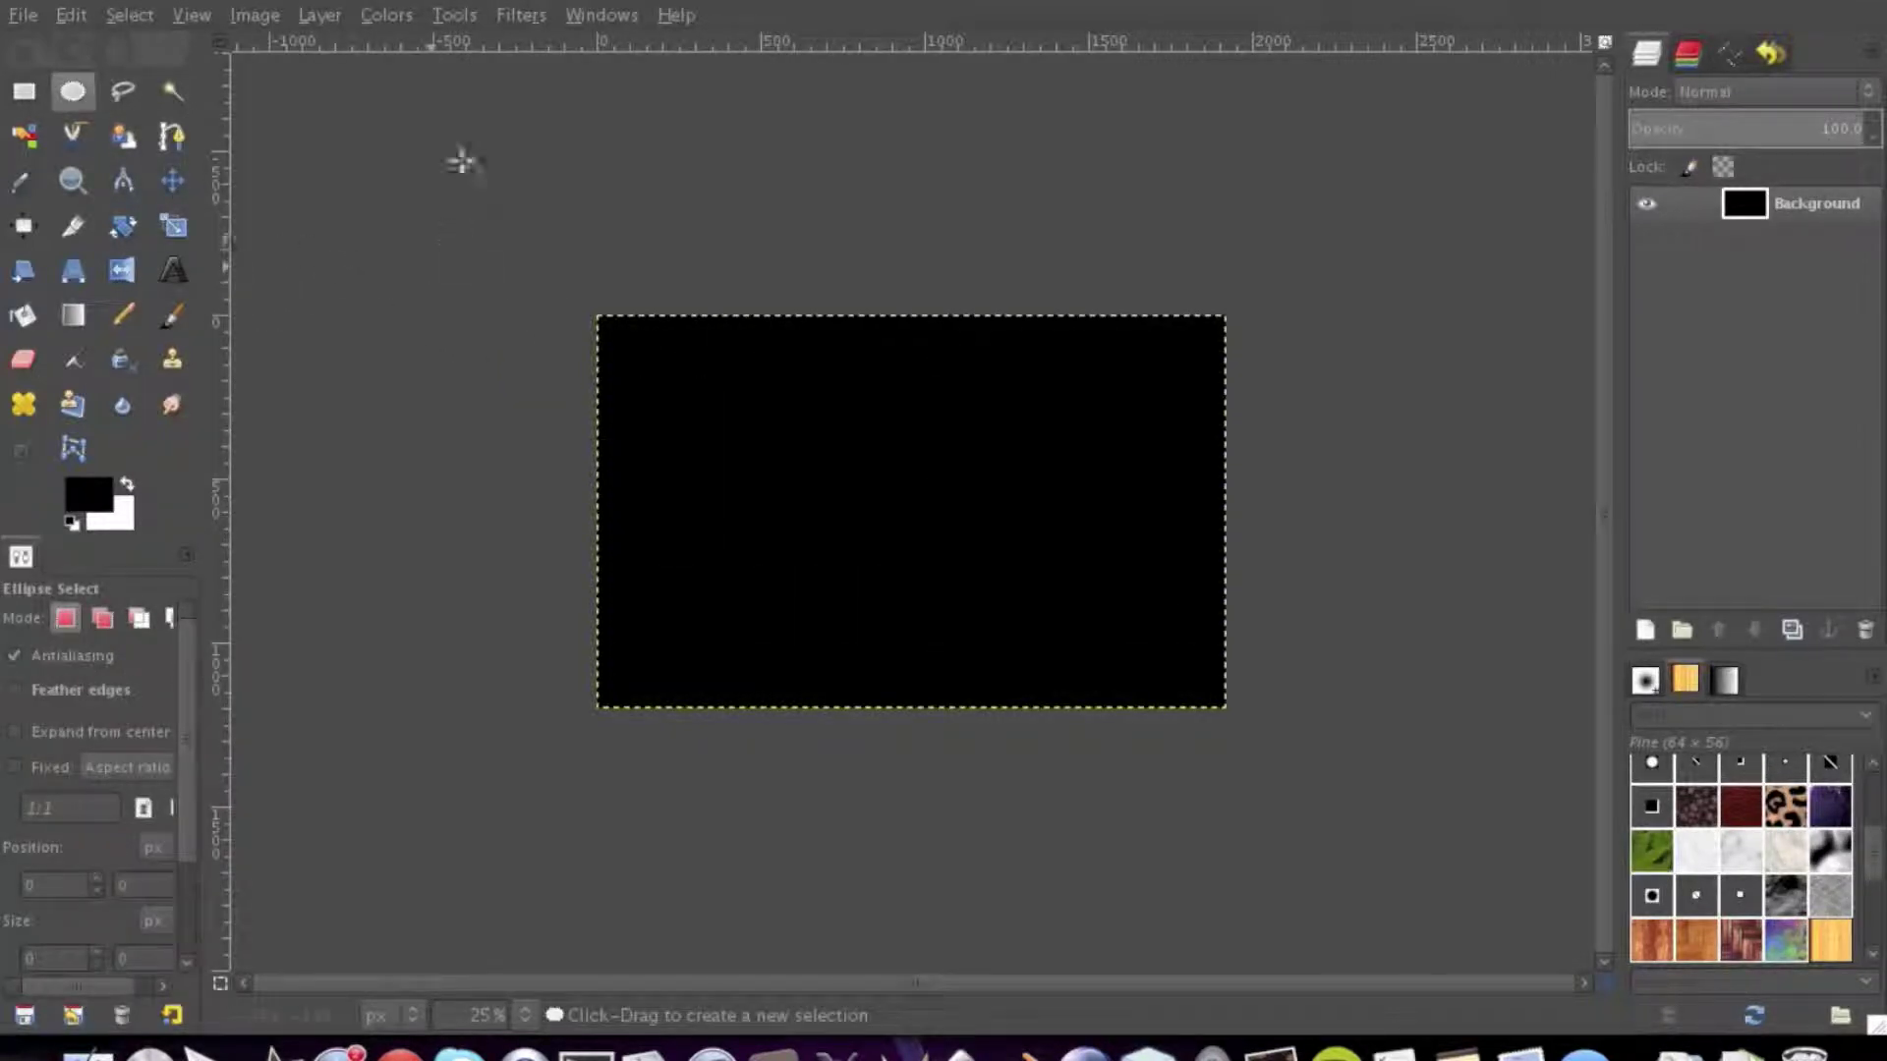
Draw a wide ellipse selection over the canvas top and make white the foreground colour
drag(374, 101, 1500, 532)
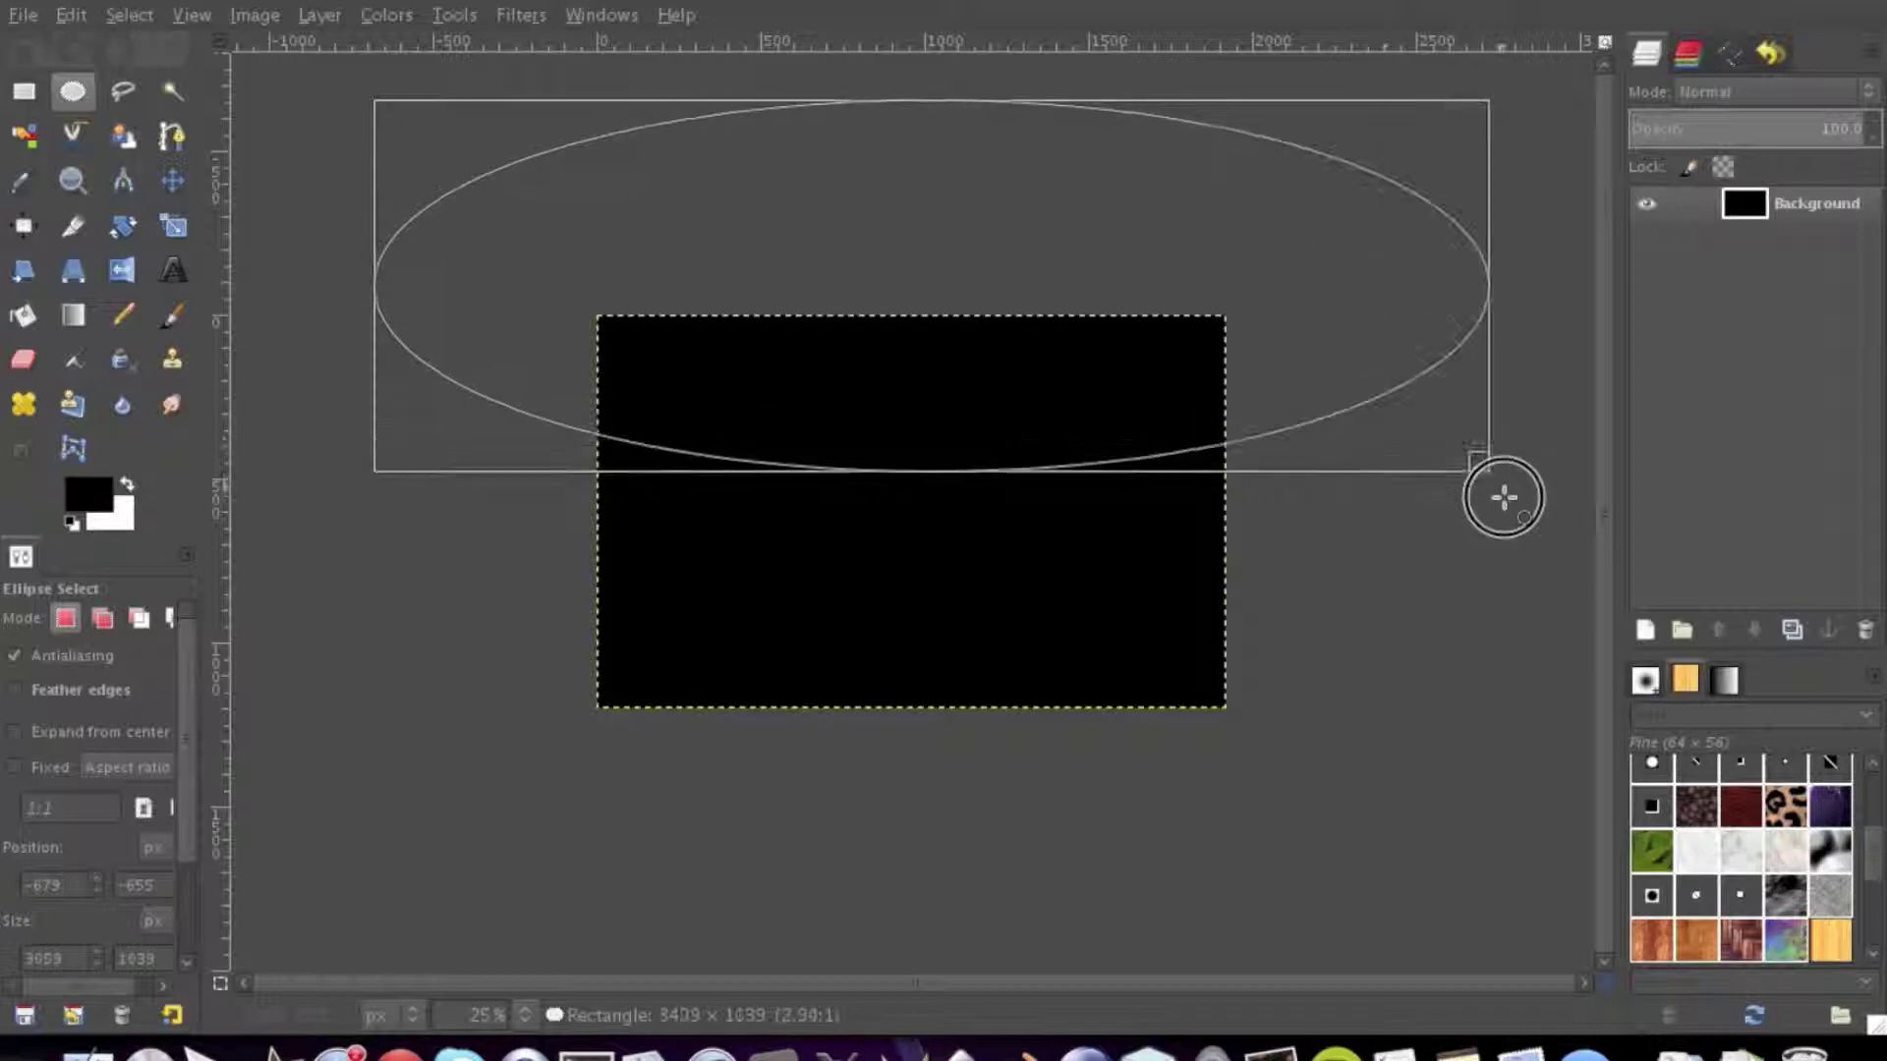
drag(1501, 533, 1471, 533)
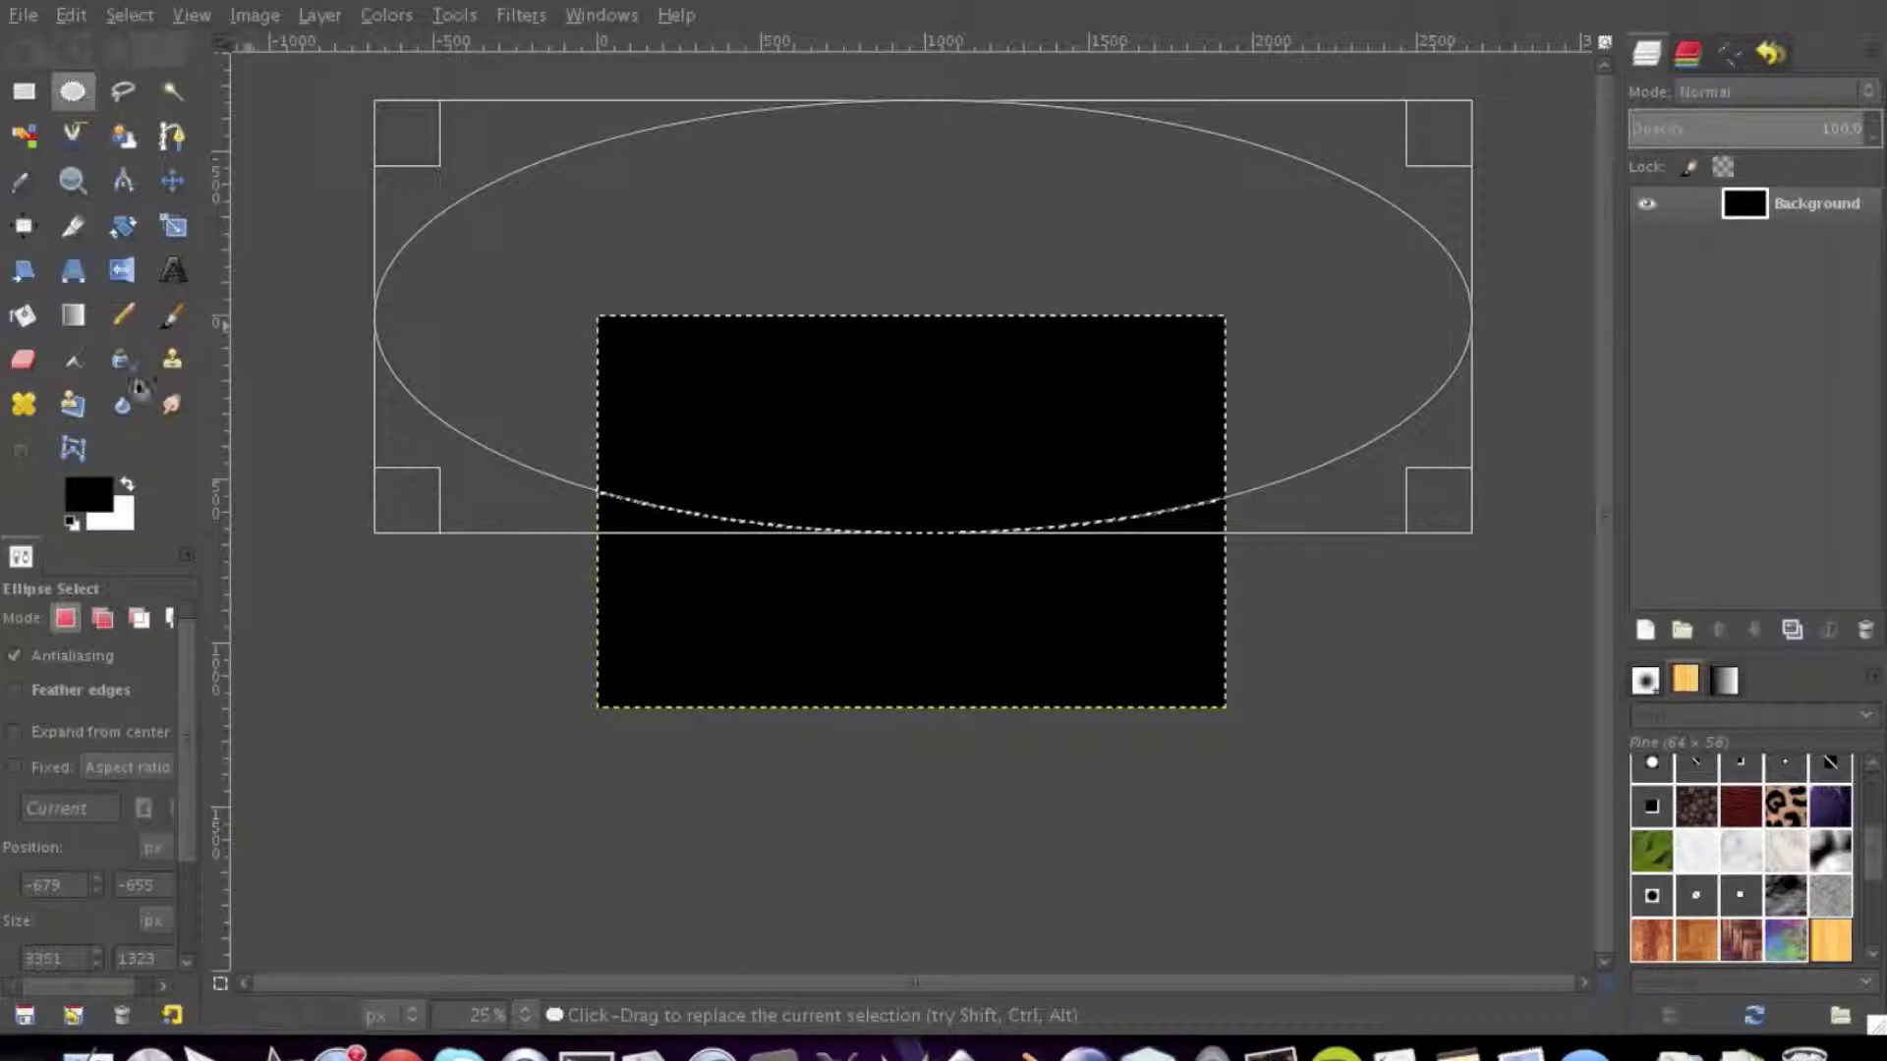
click(73, 315)
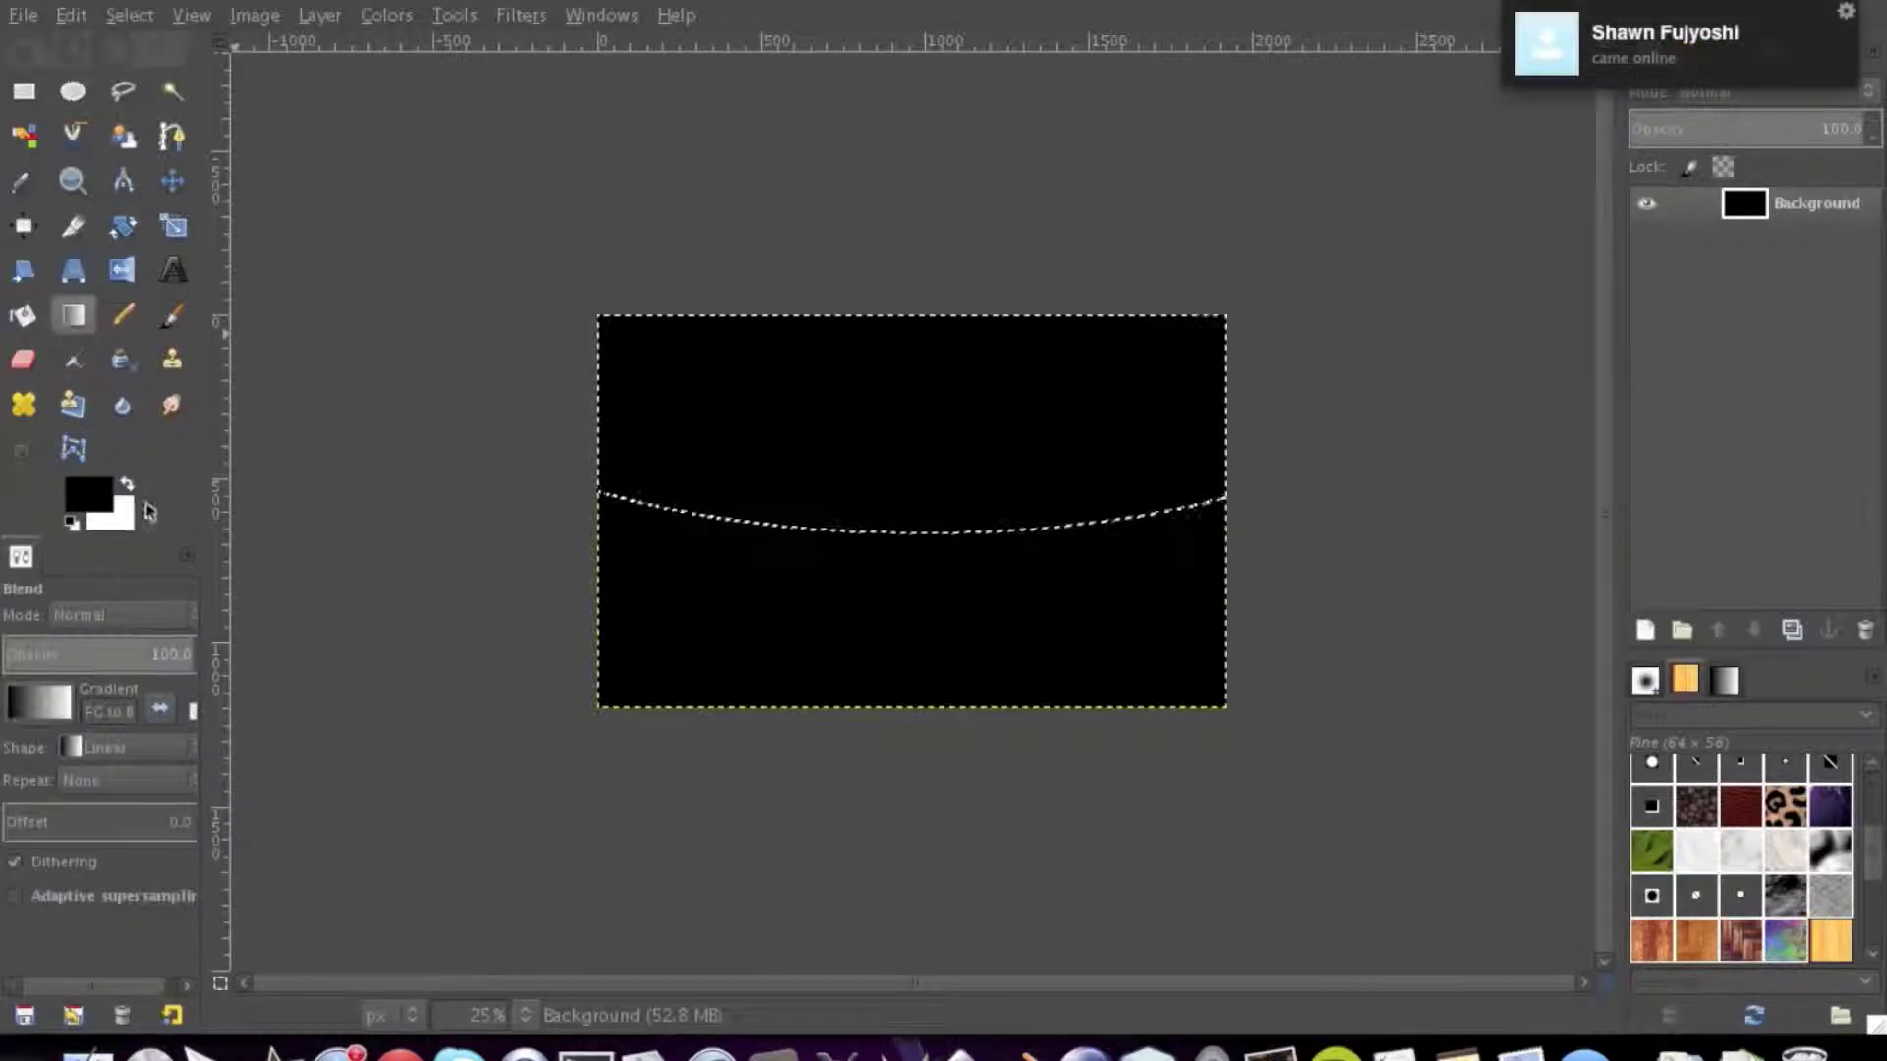
click(129, 486)
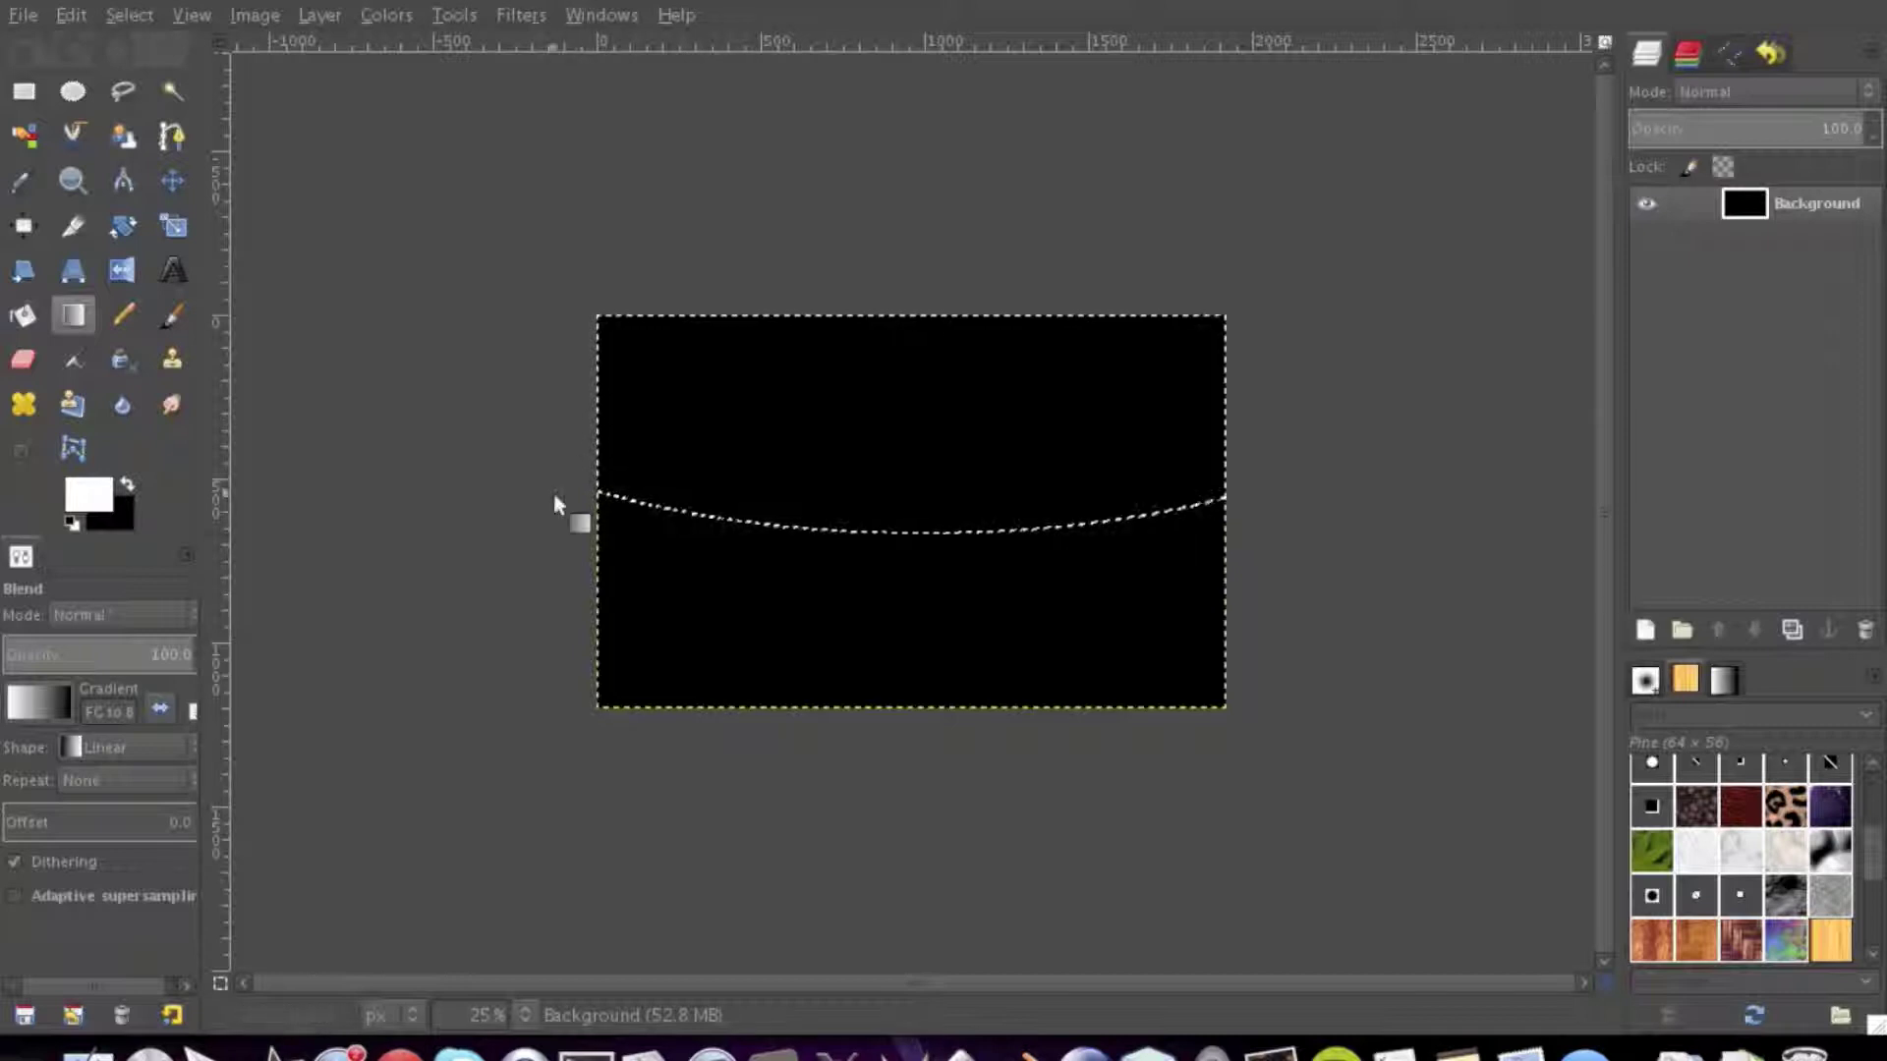
click(69, 688)
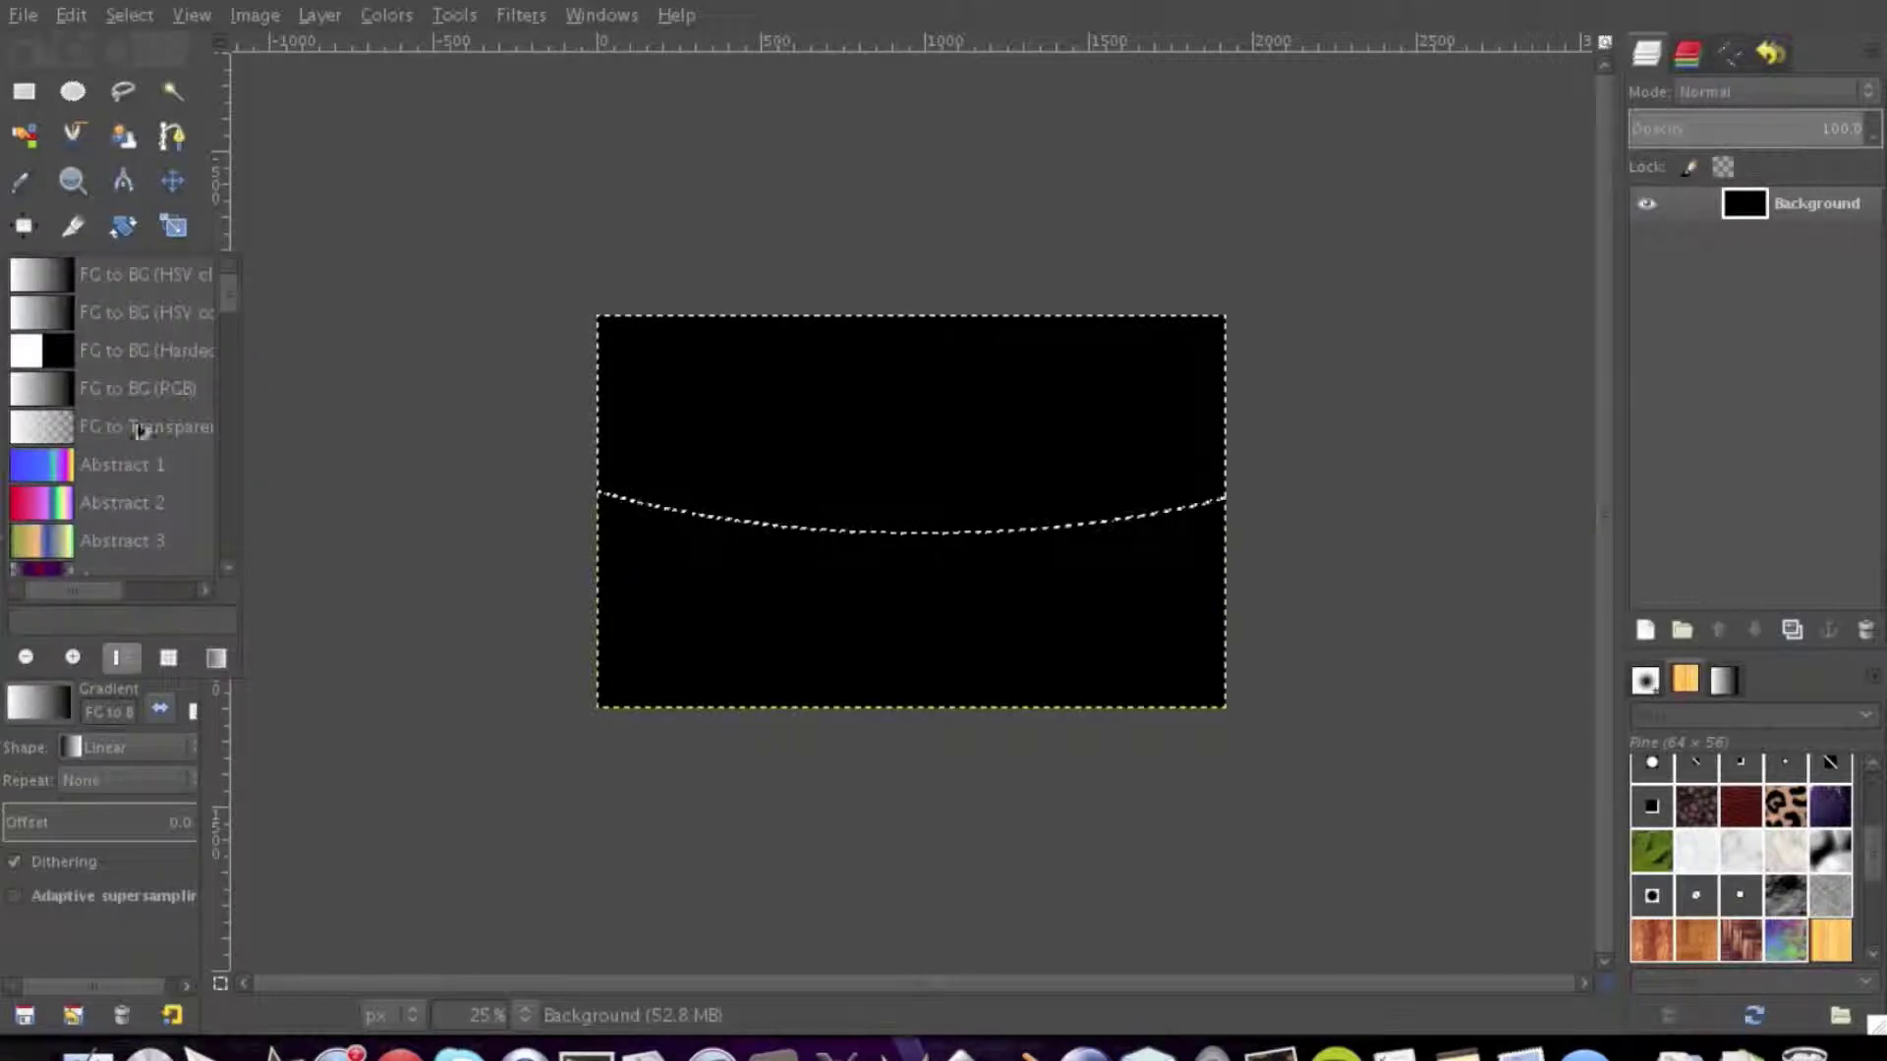
Drag an FG to Transparent gradient from the curved selection edge up to the image top
click(106, 440)
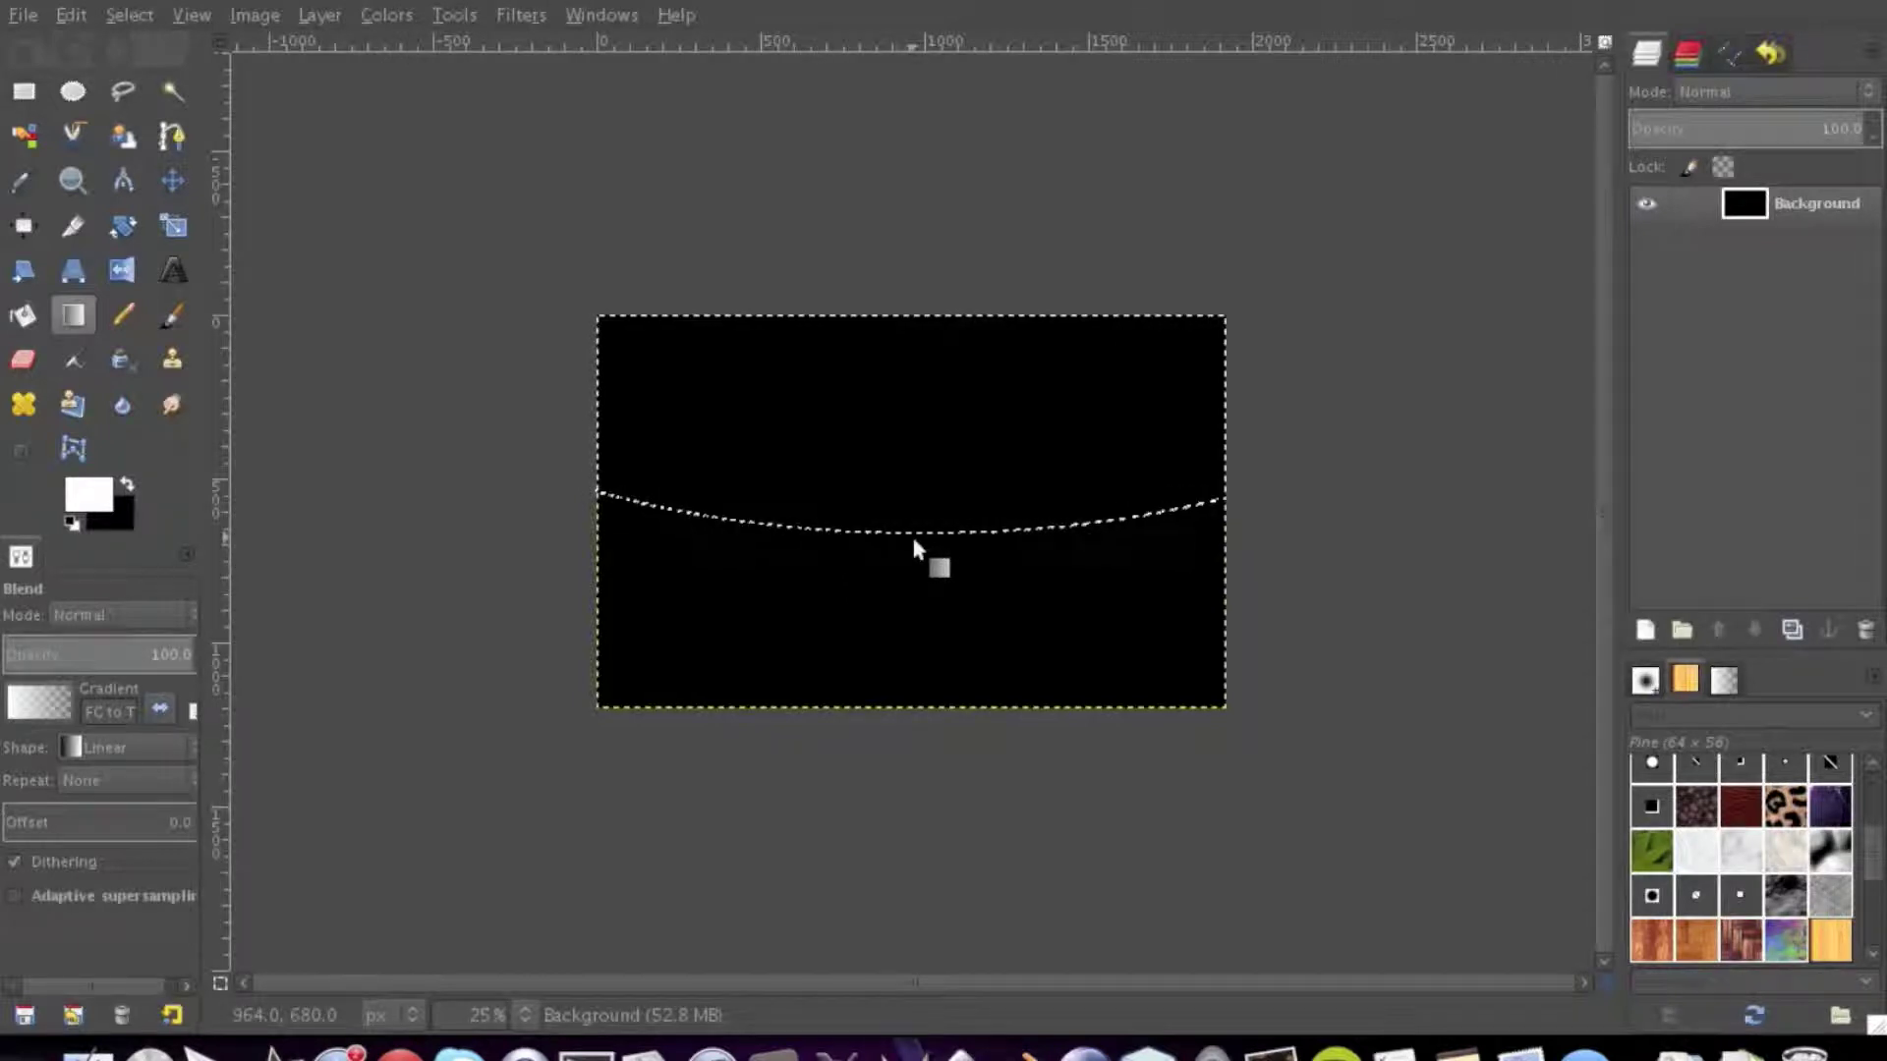
mouse_move(913, 540)
mouse_down()
mouse_move(896, 495)
mouse_move(918, 437)
mouse_up()
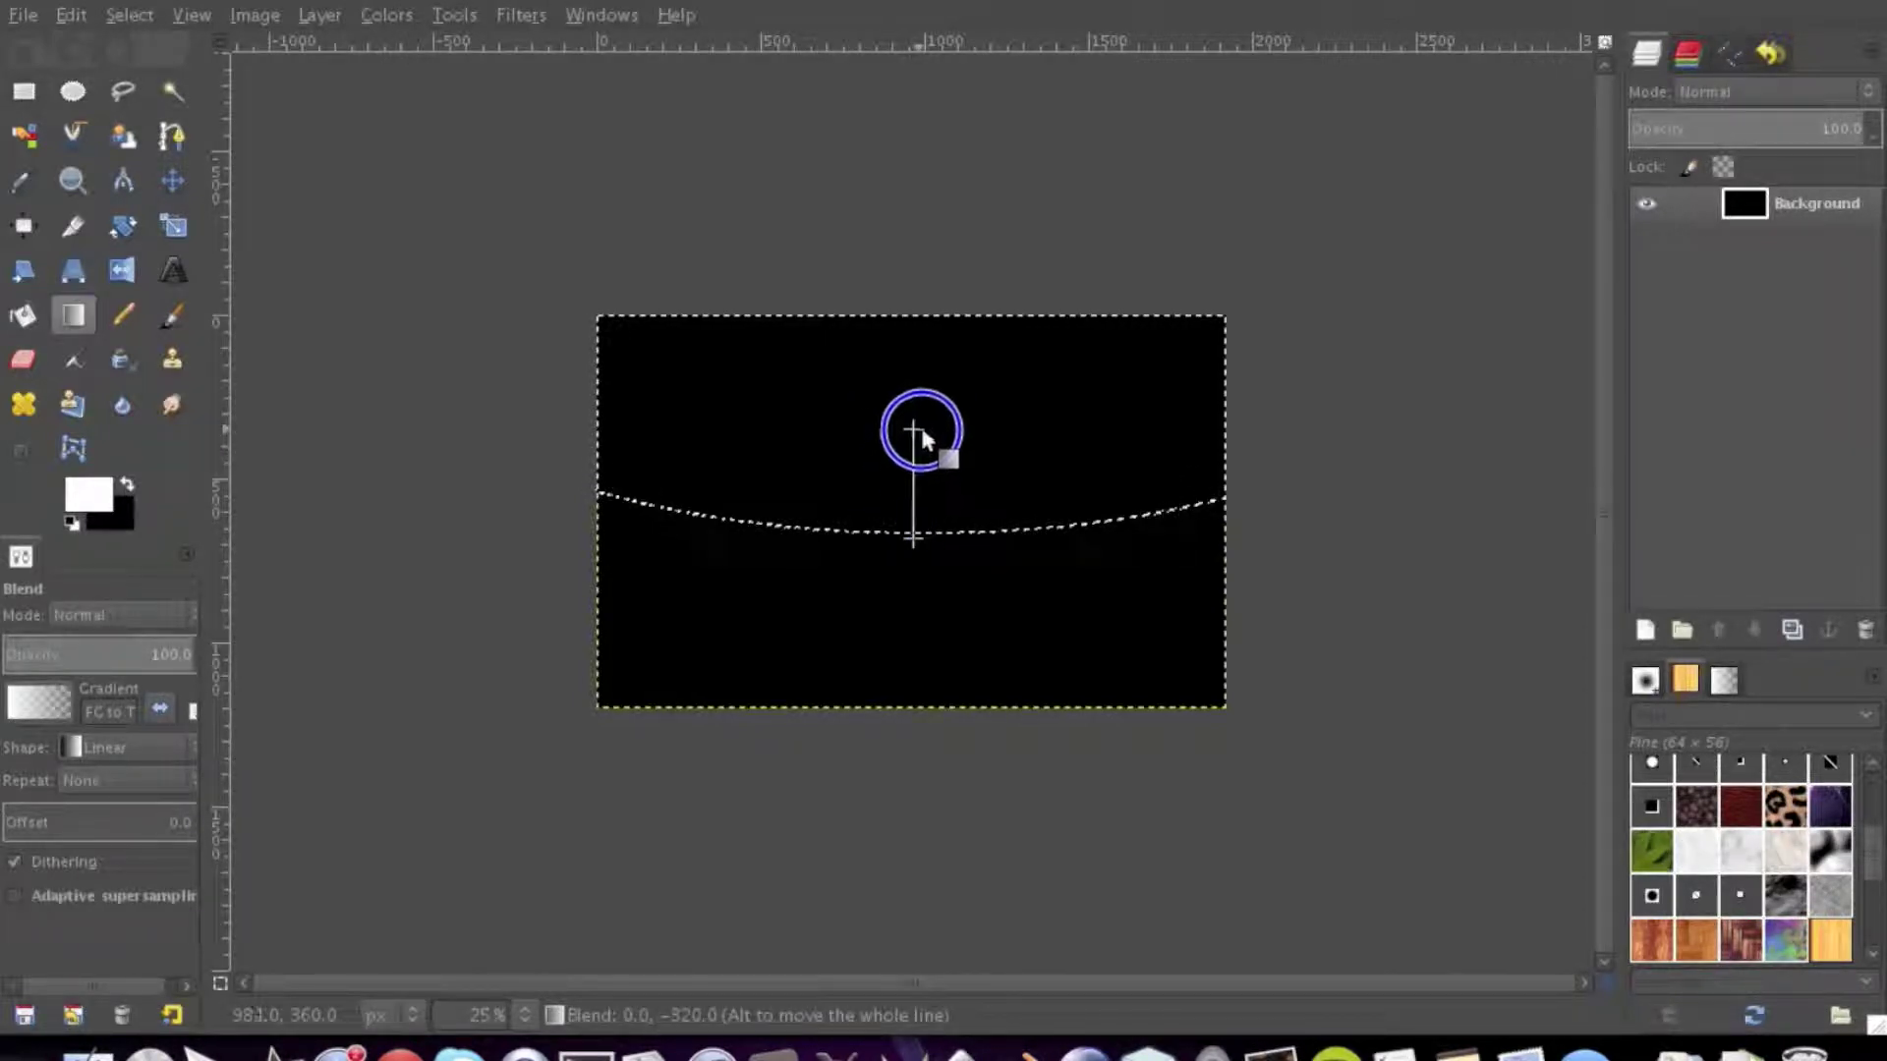
drag(922, 438, 913, 339)
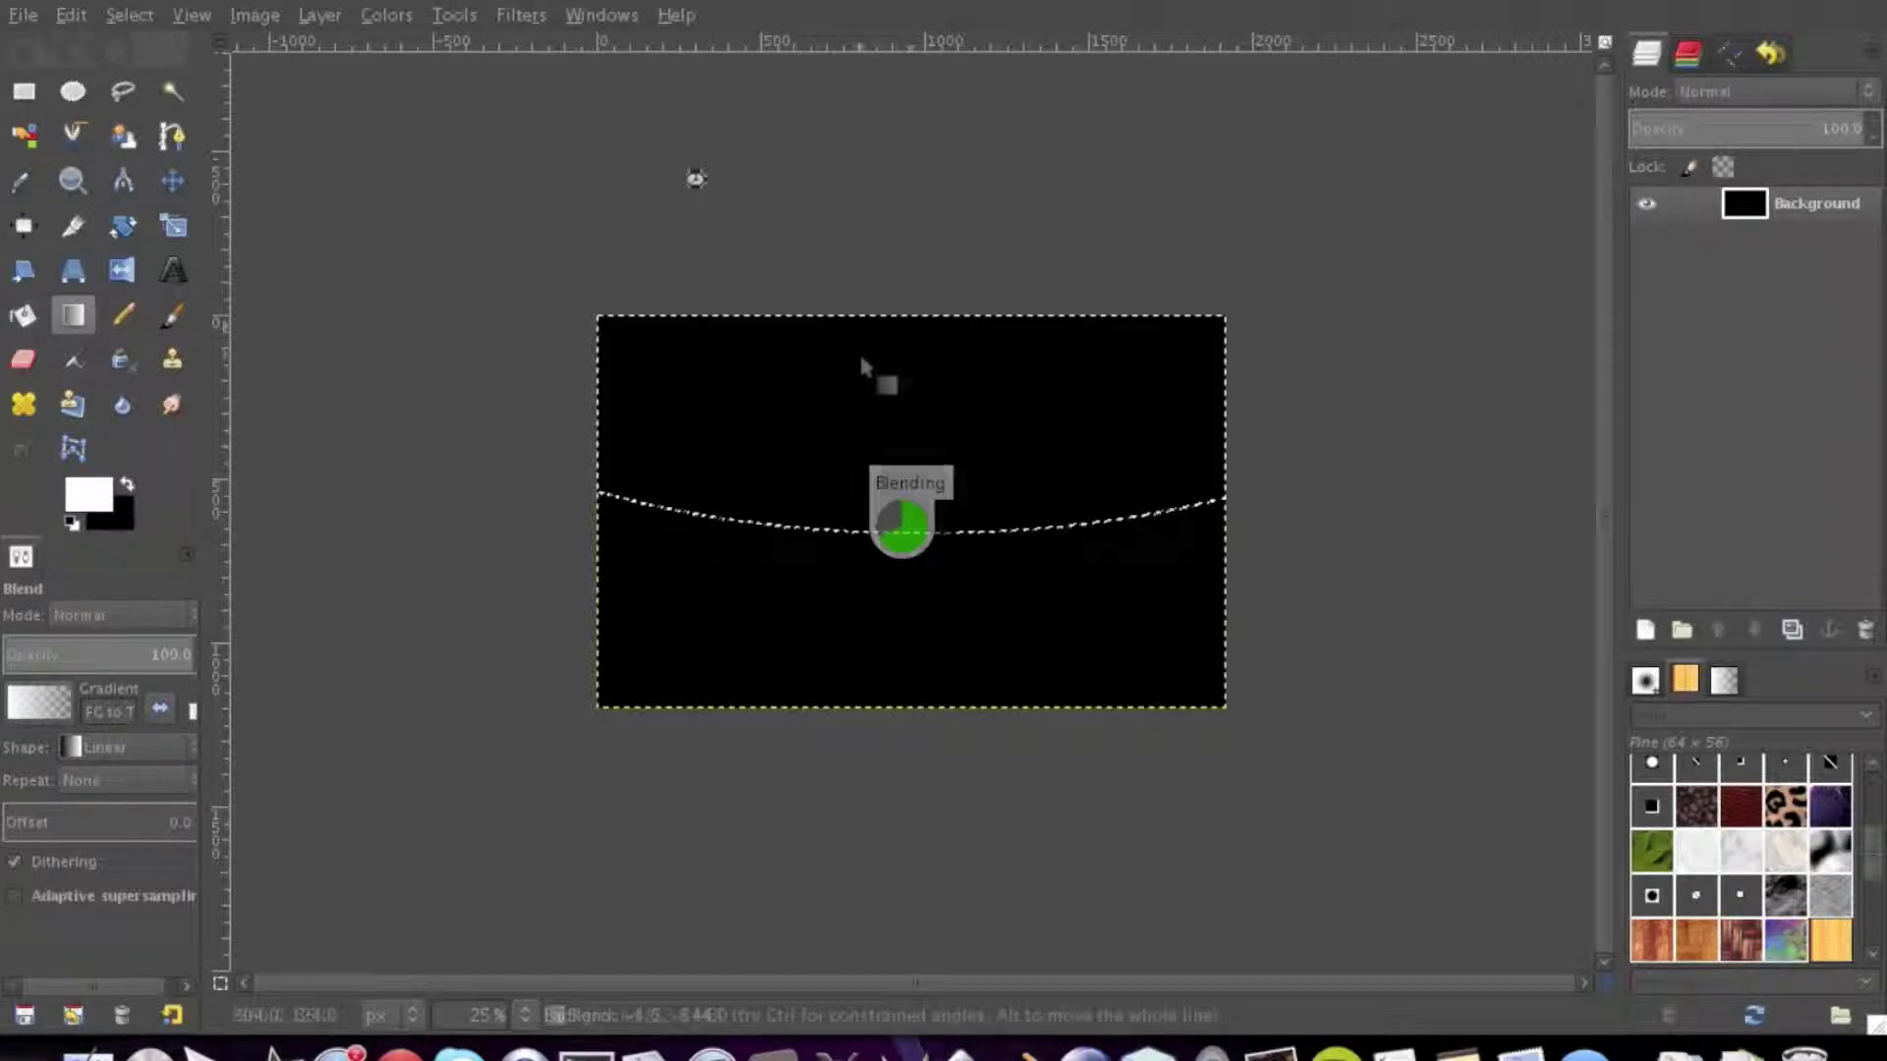
key(shift+ctrl+n)
Add the 'glare' layer and blend white from the curved selection edge up to the canvas top
key(Return)
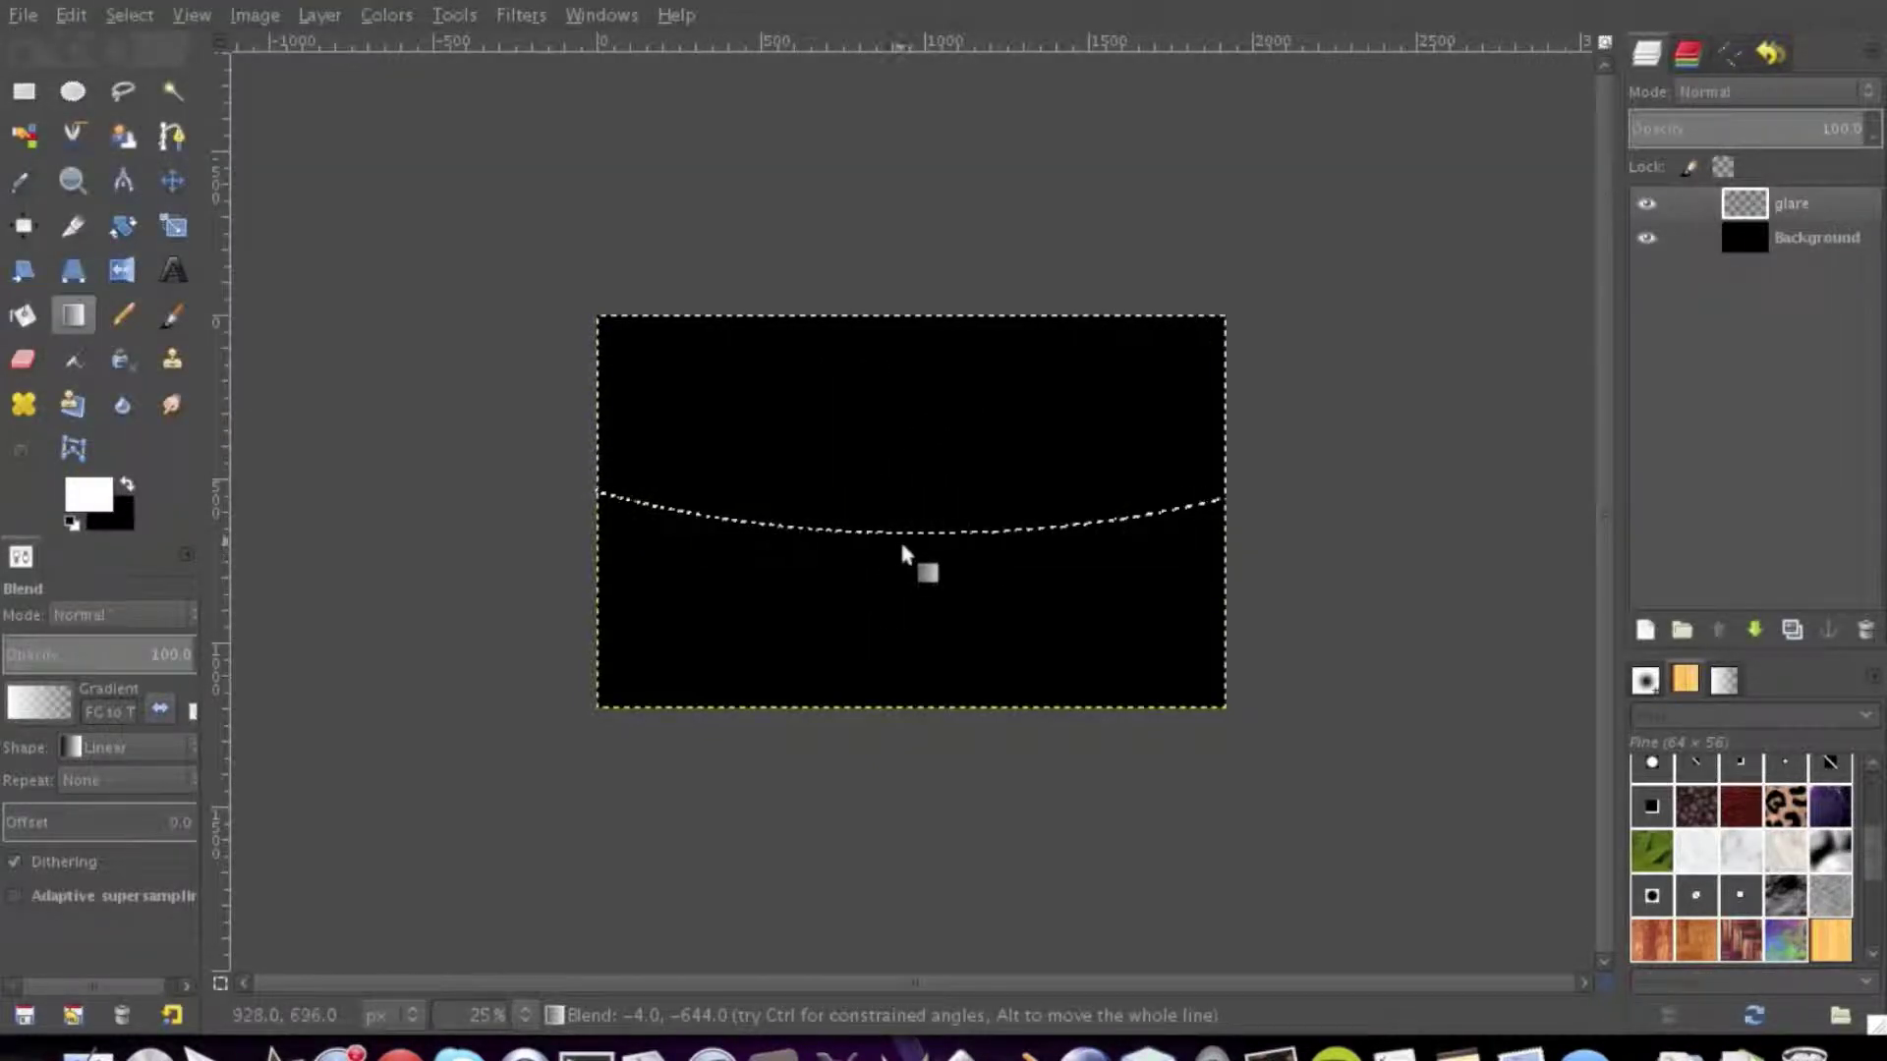
drag(902, 542, 904, 458)
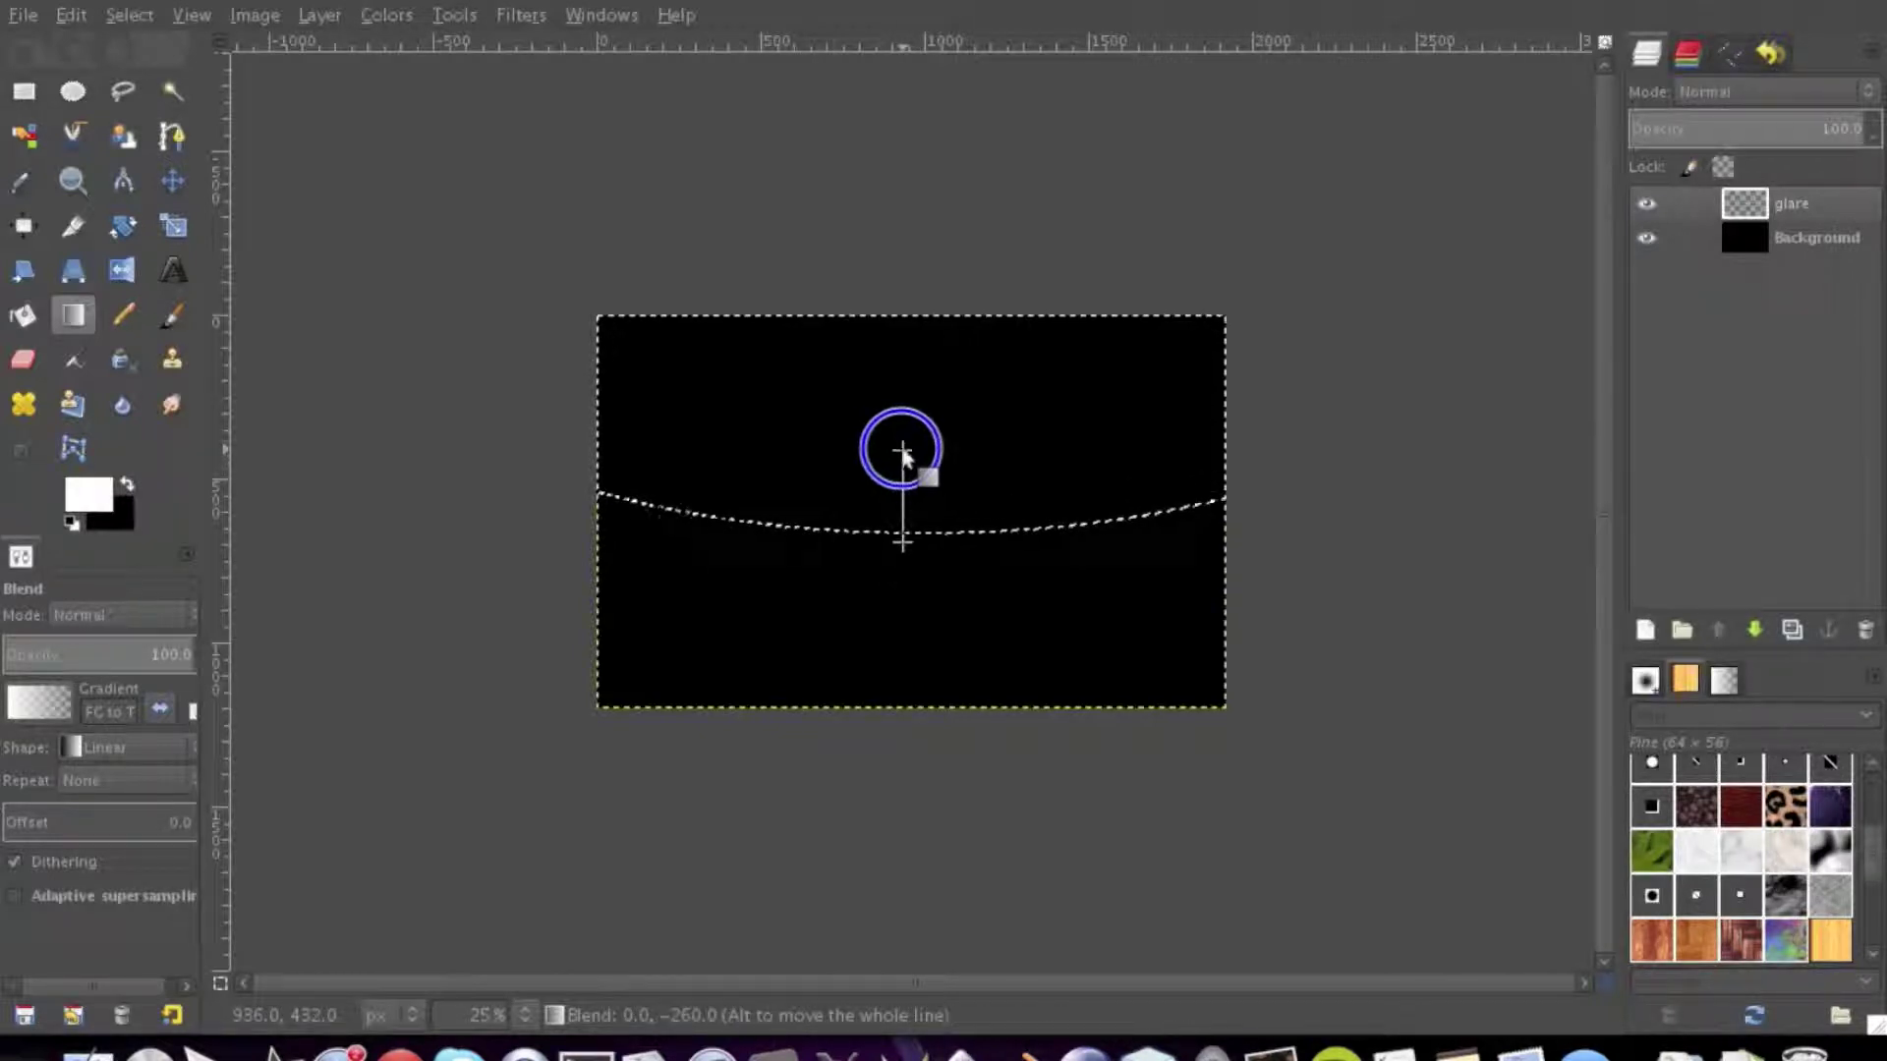
drag(904, 458, 892, 333)
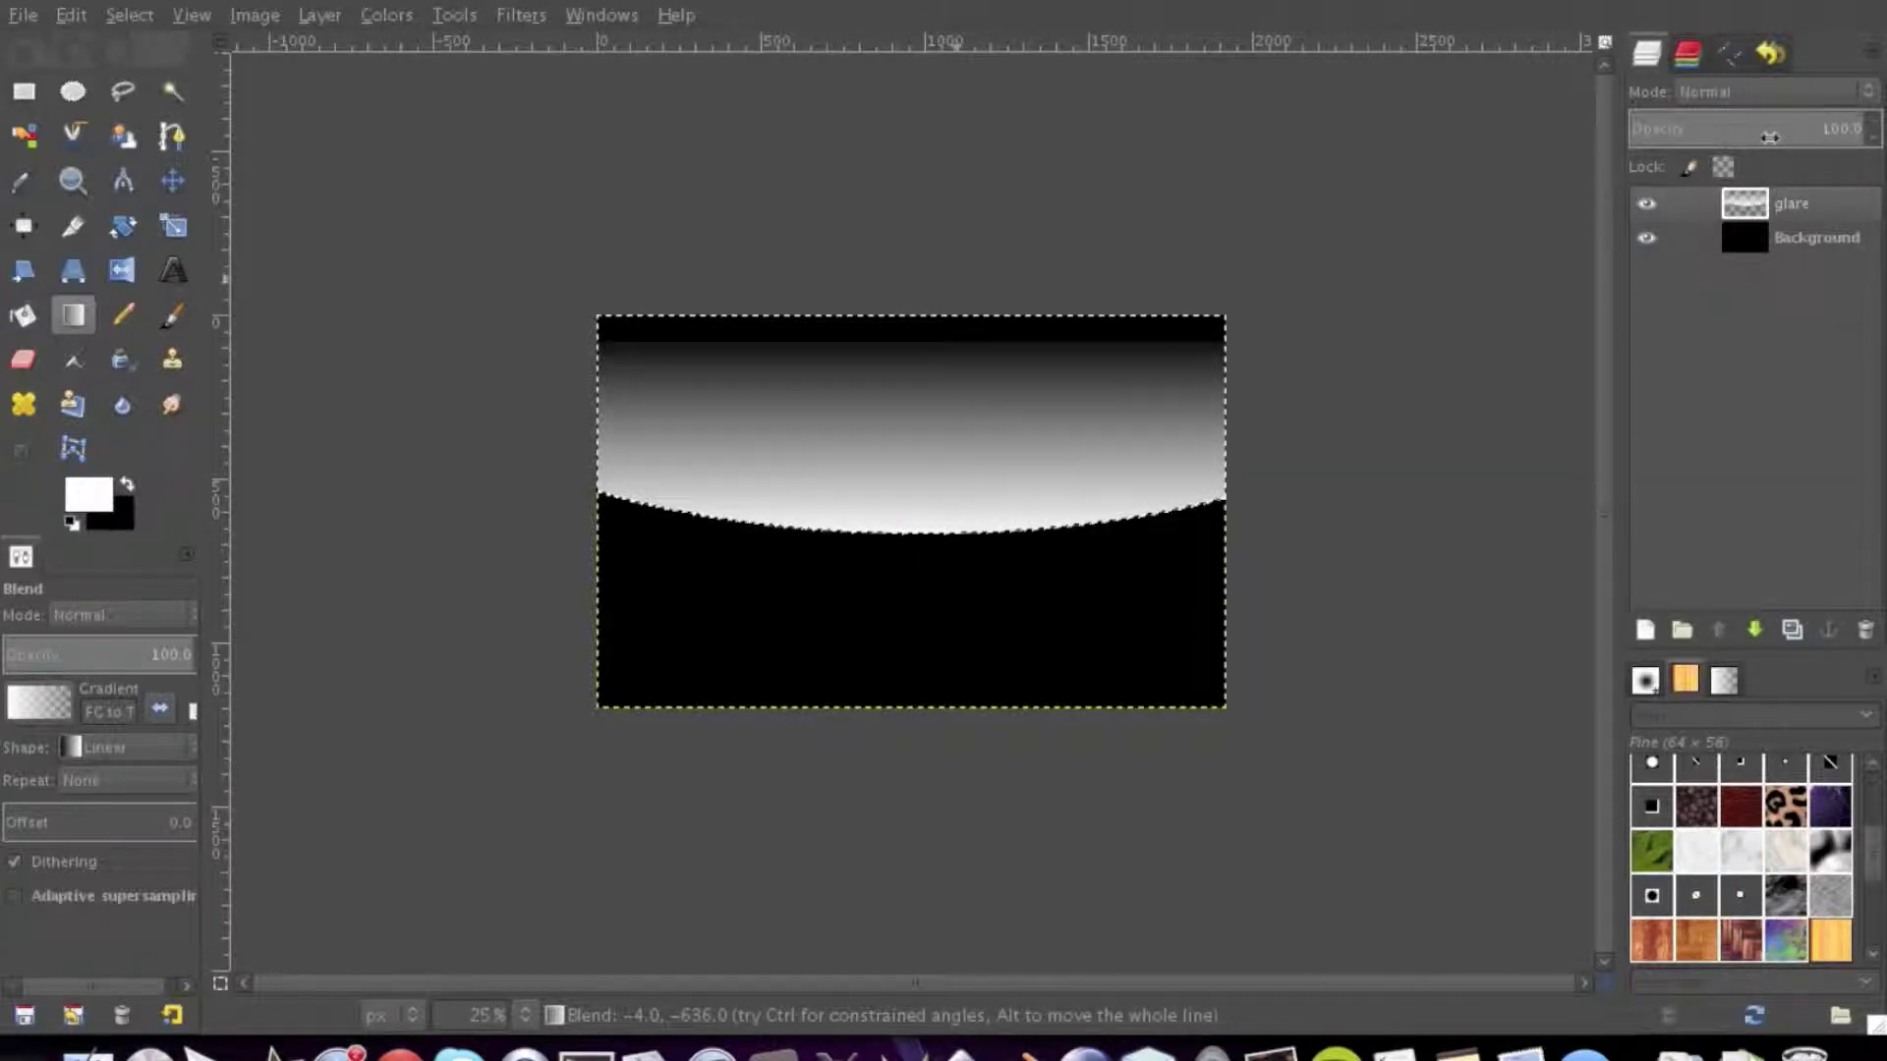
Lower the glare layer's opacity to 16%
scroll(1769, 136, down, 20)
scroll(1769, 137, down, 20)
scroll(1770, 137, down, 20)
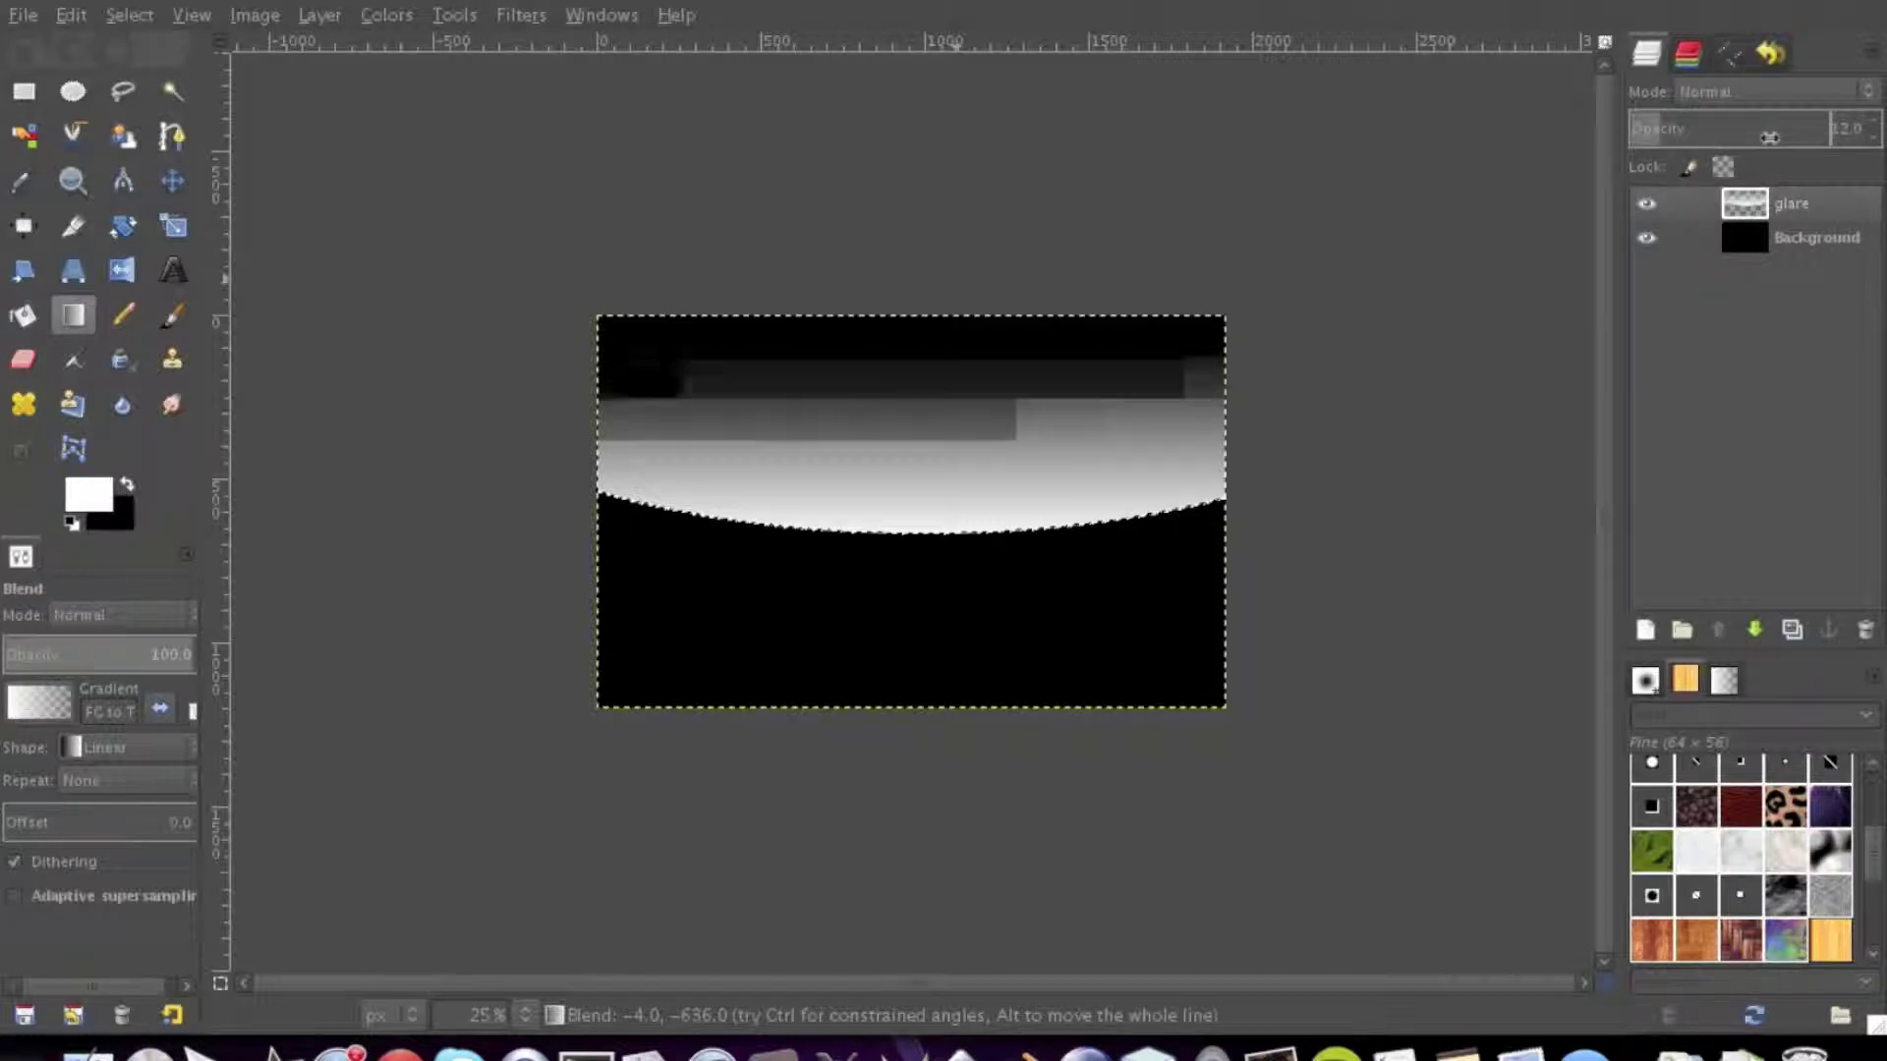
scroll(1770, 137, down, 20)
scroll(1769, 136, up, 2)
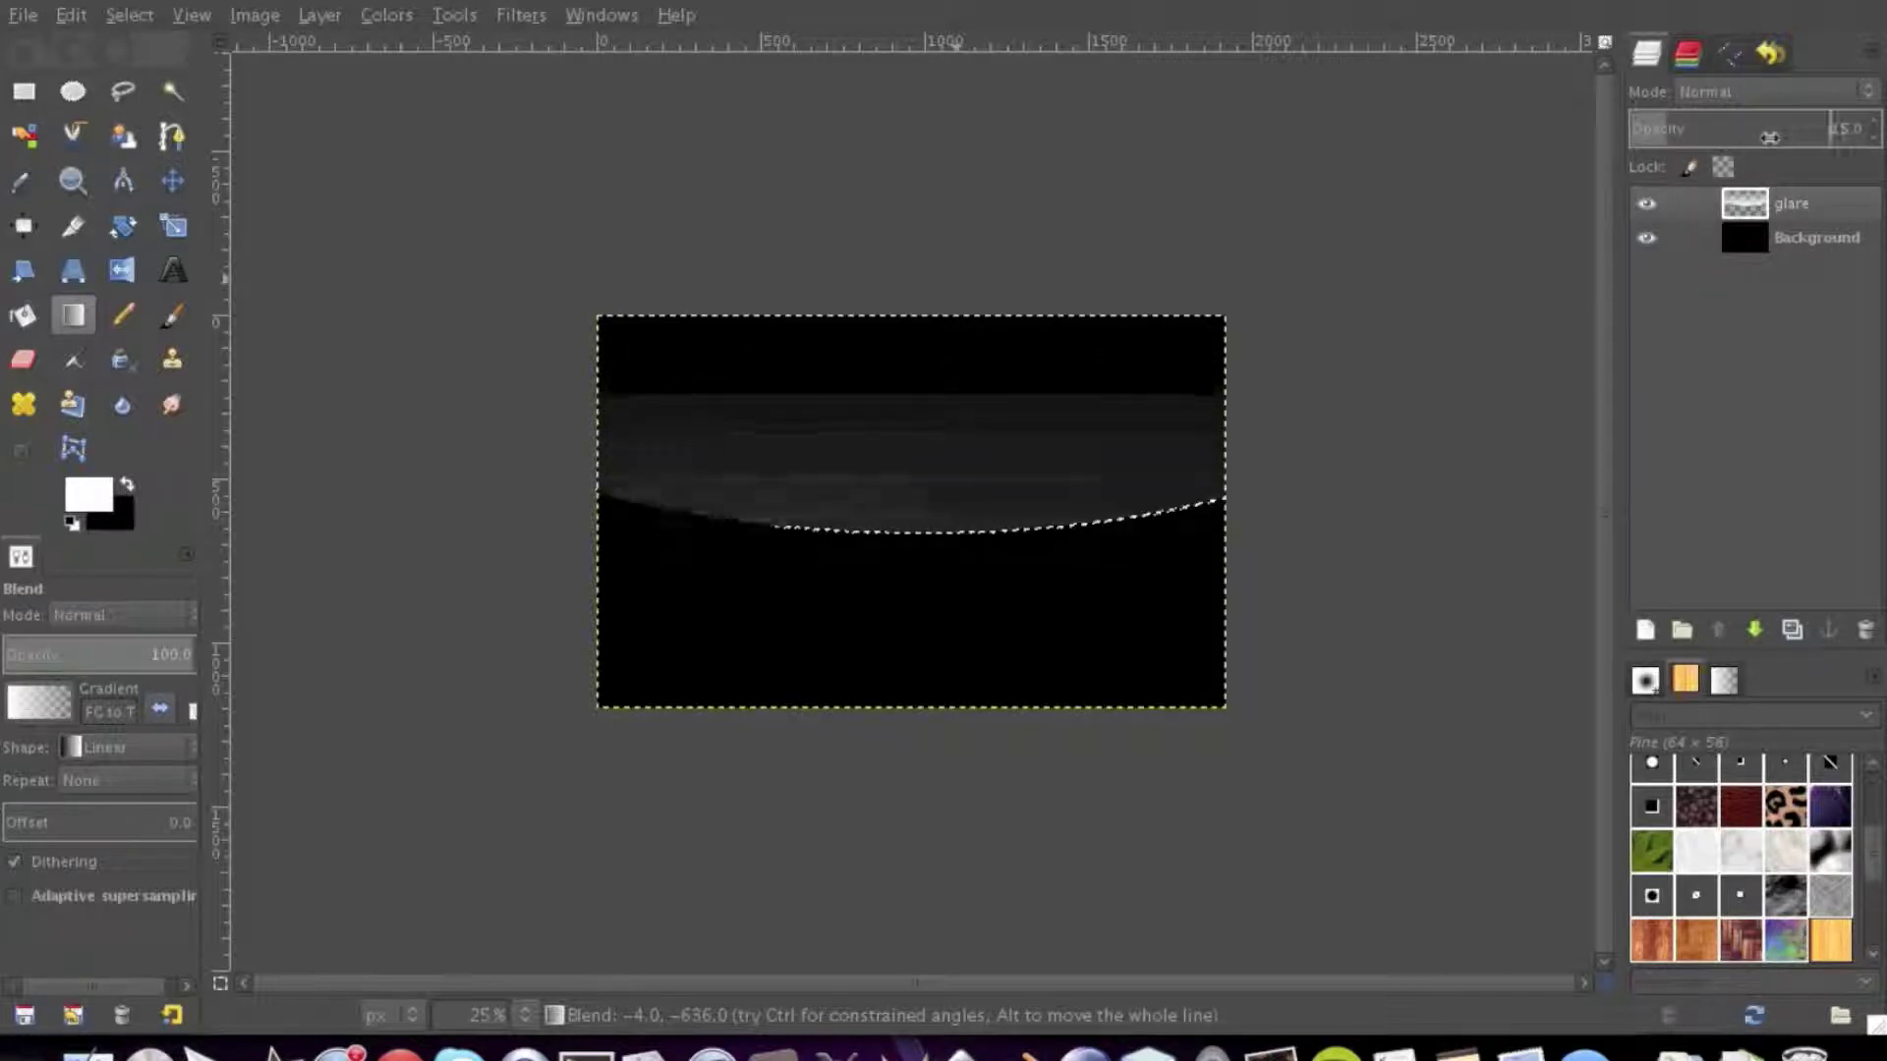
scroll(1769, 137, up, 2)
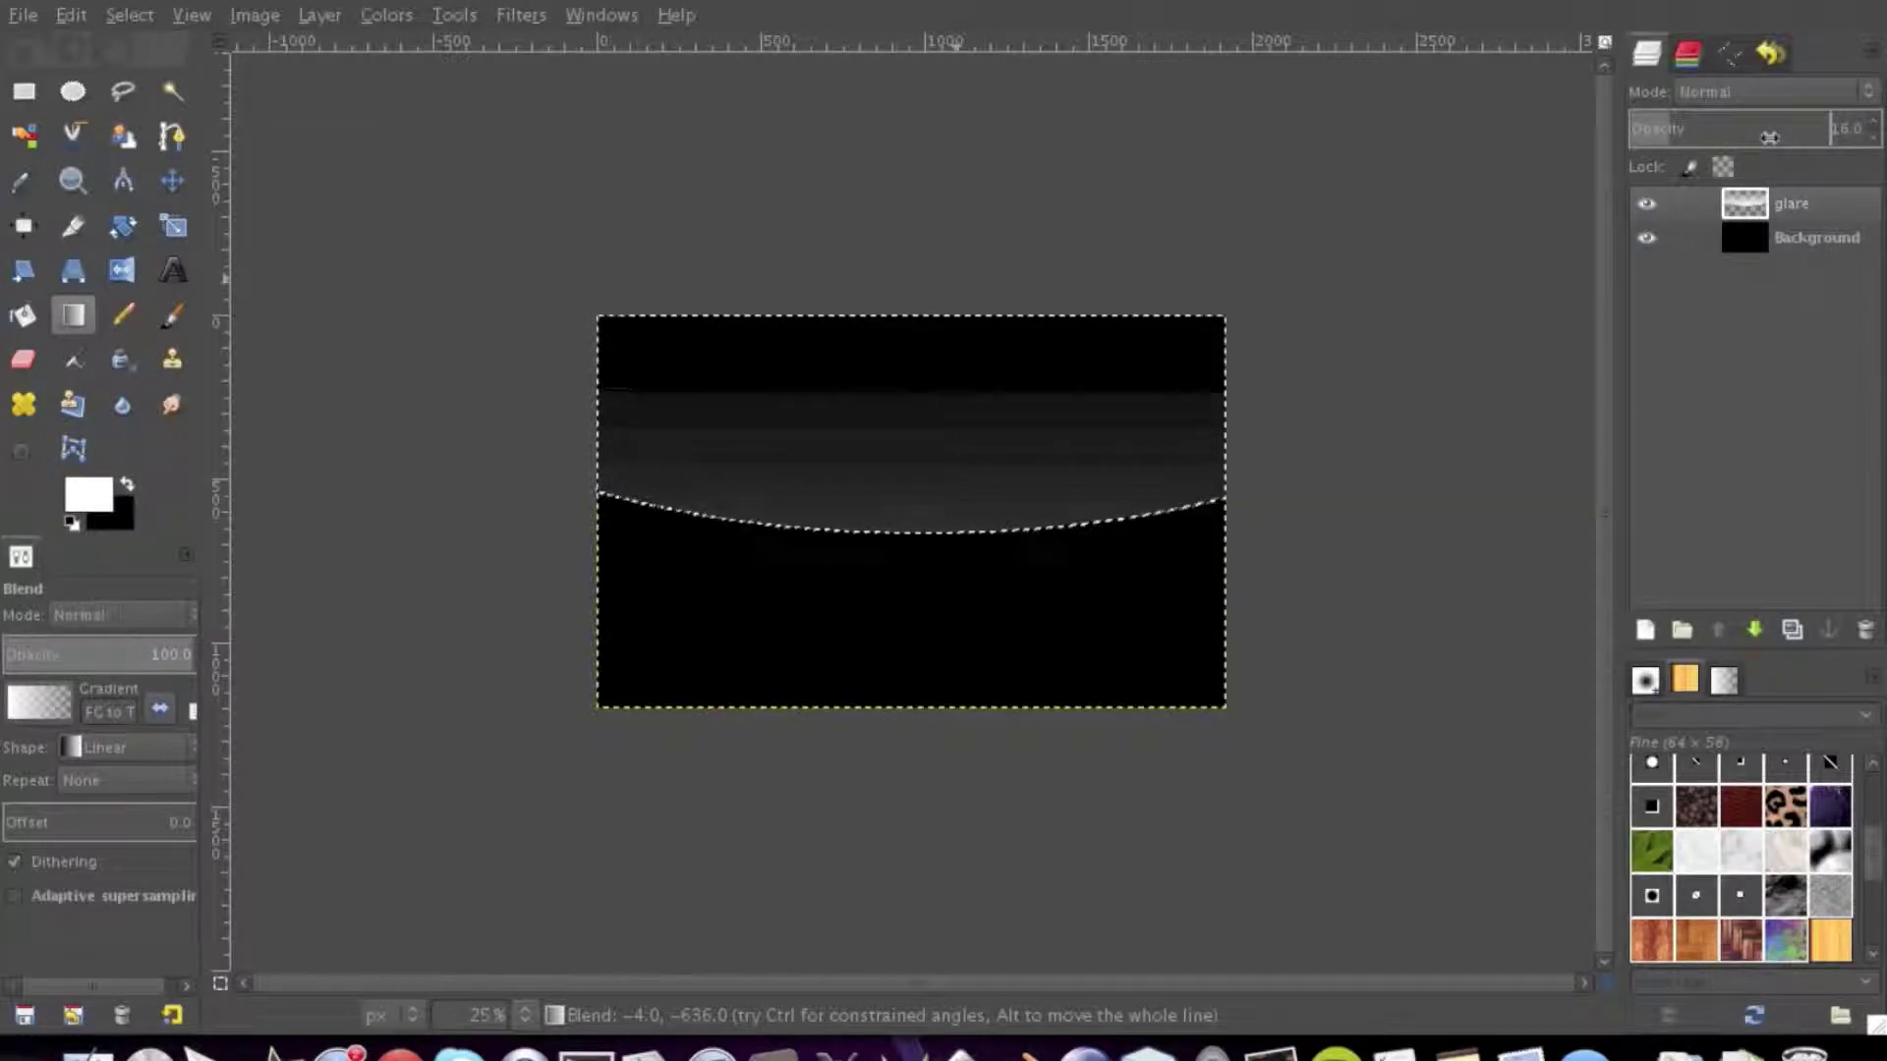
Clear the curved selection with Select > None
click(155, 11)
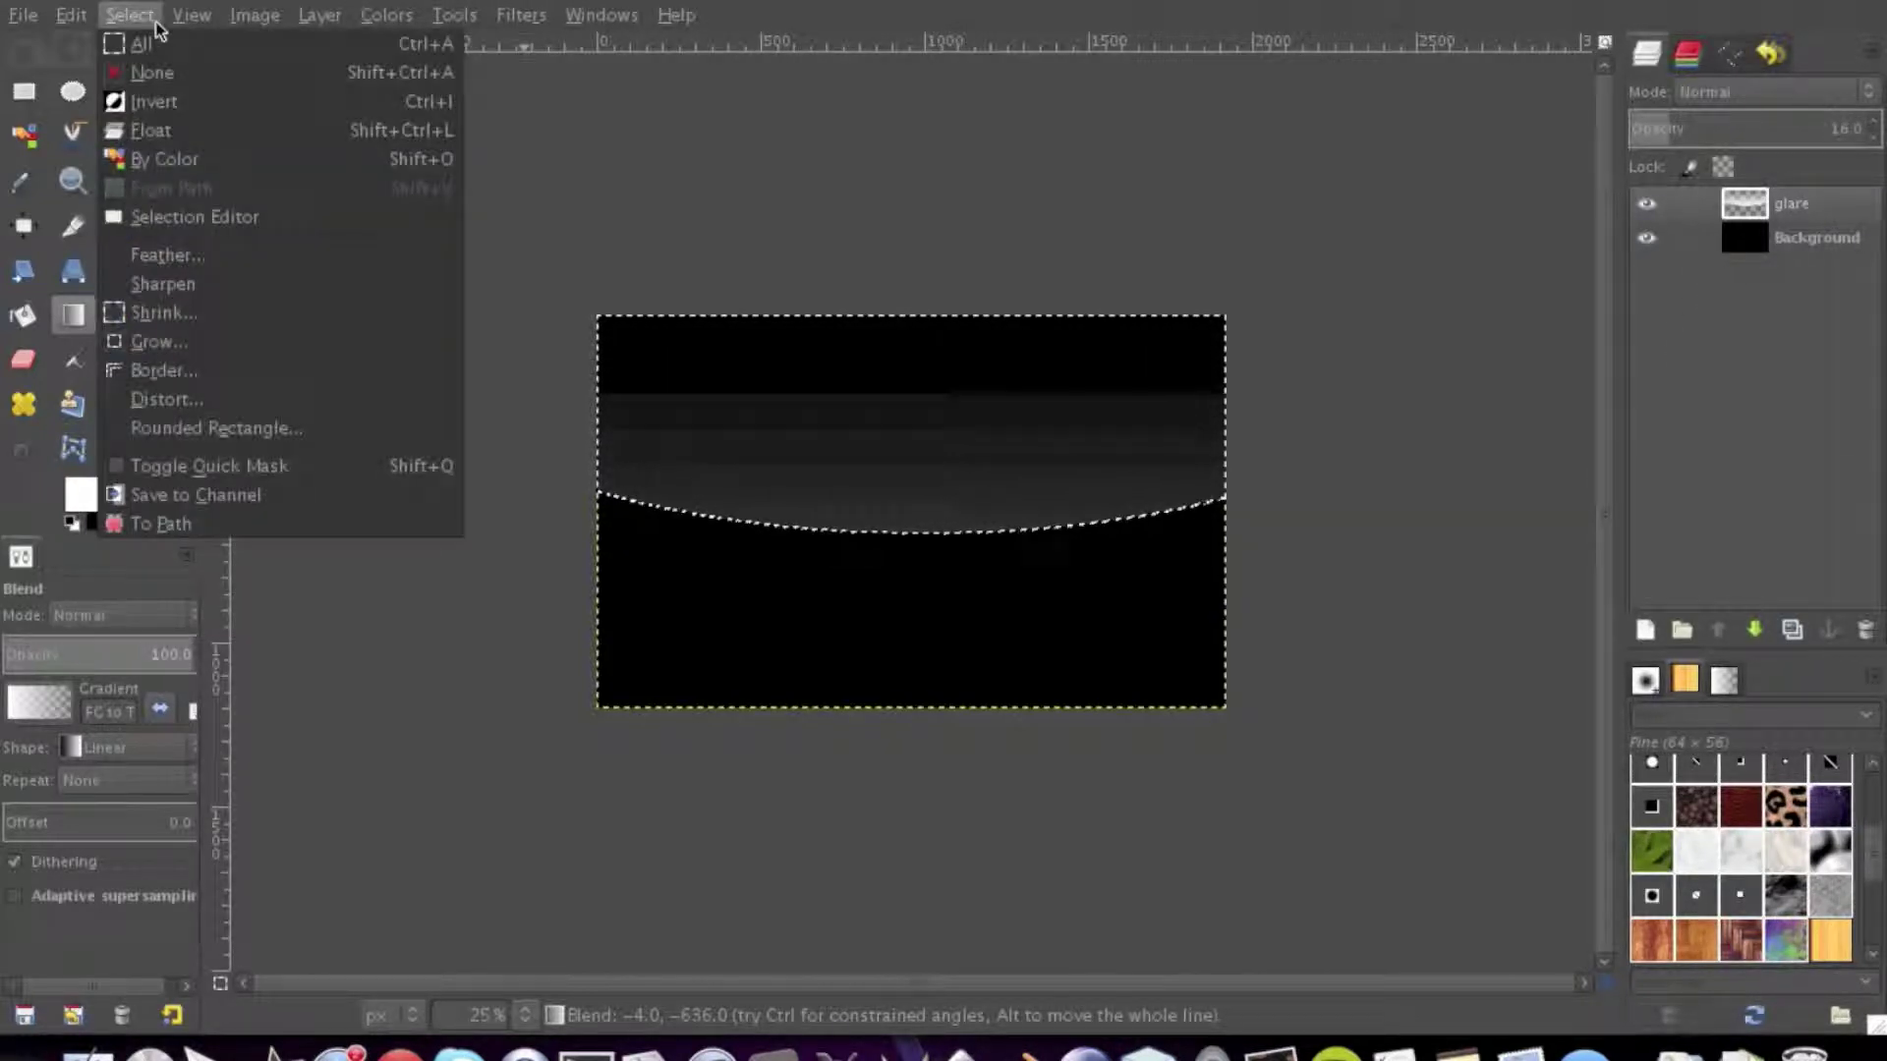
click(607, 189)
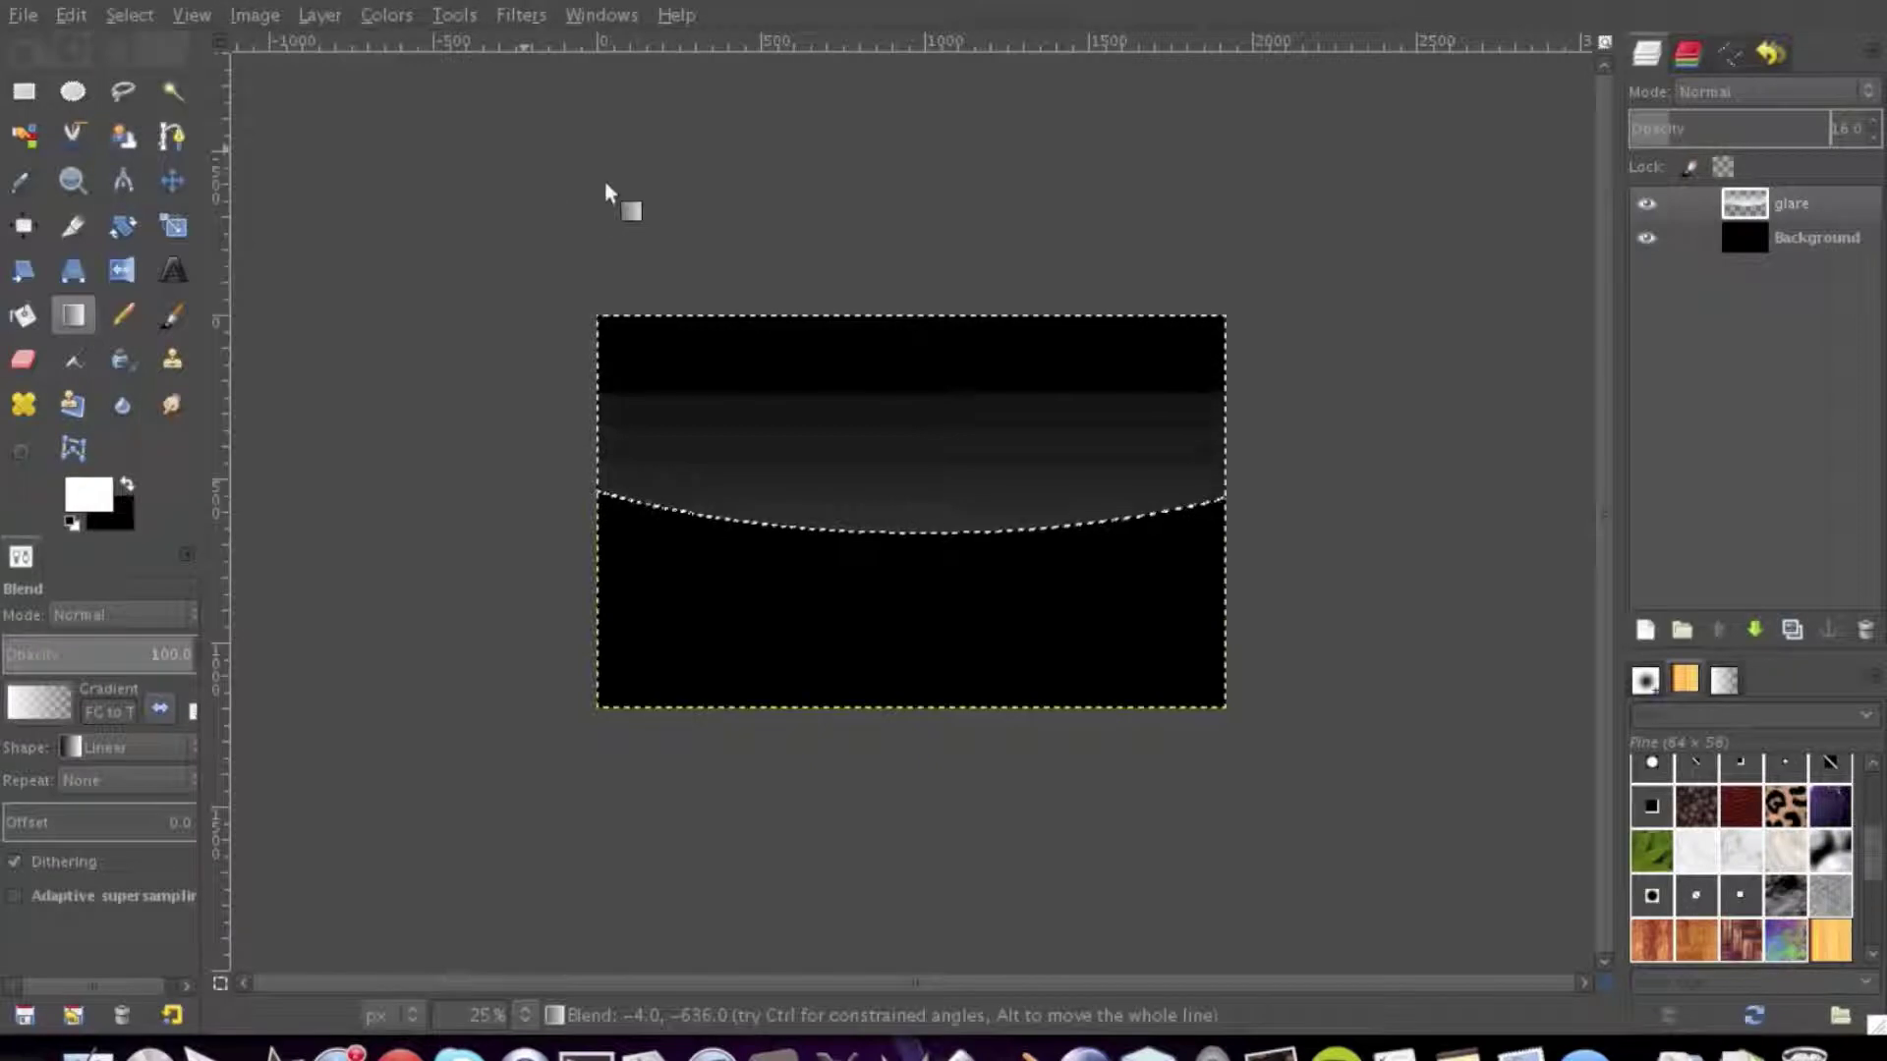
click(135, 12)
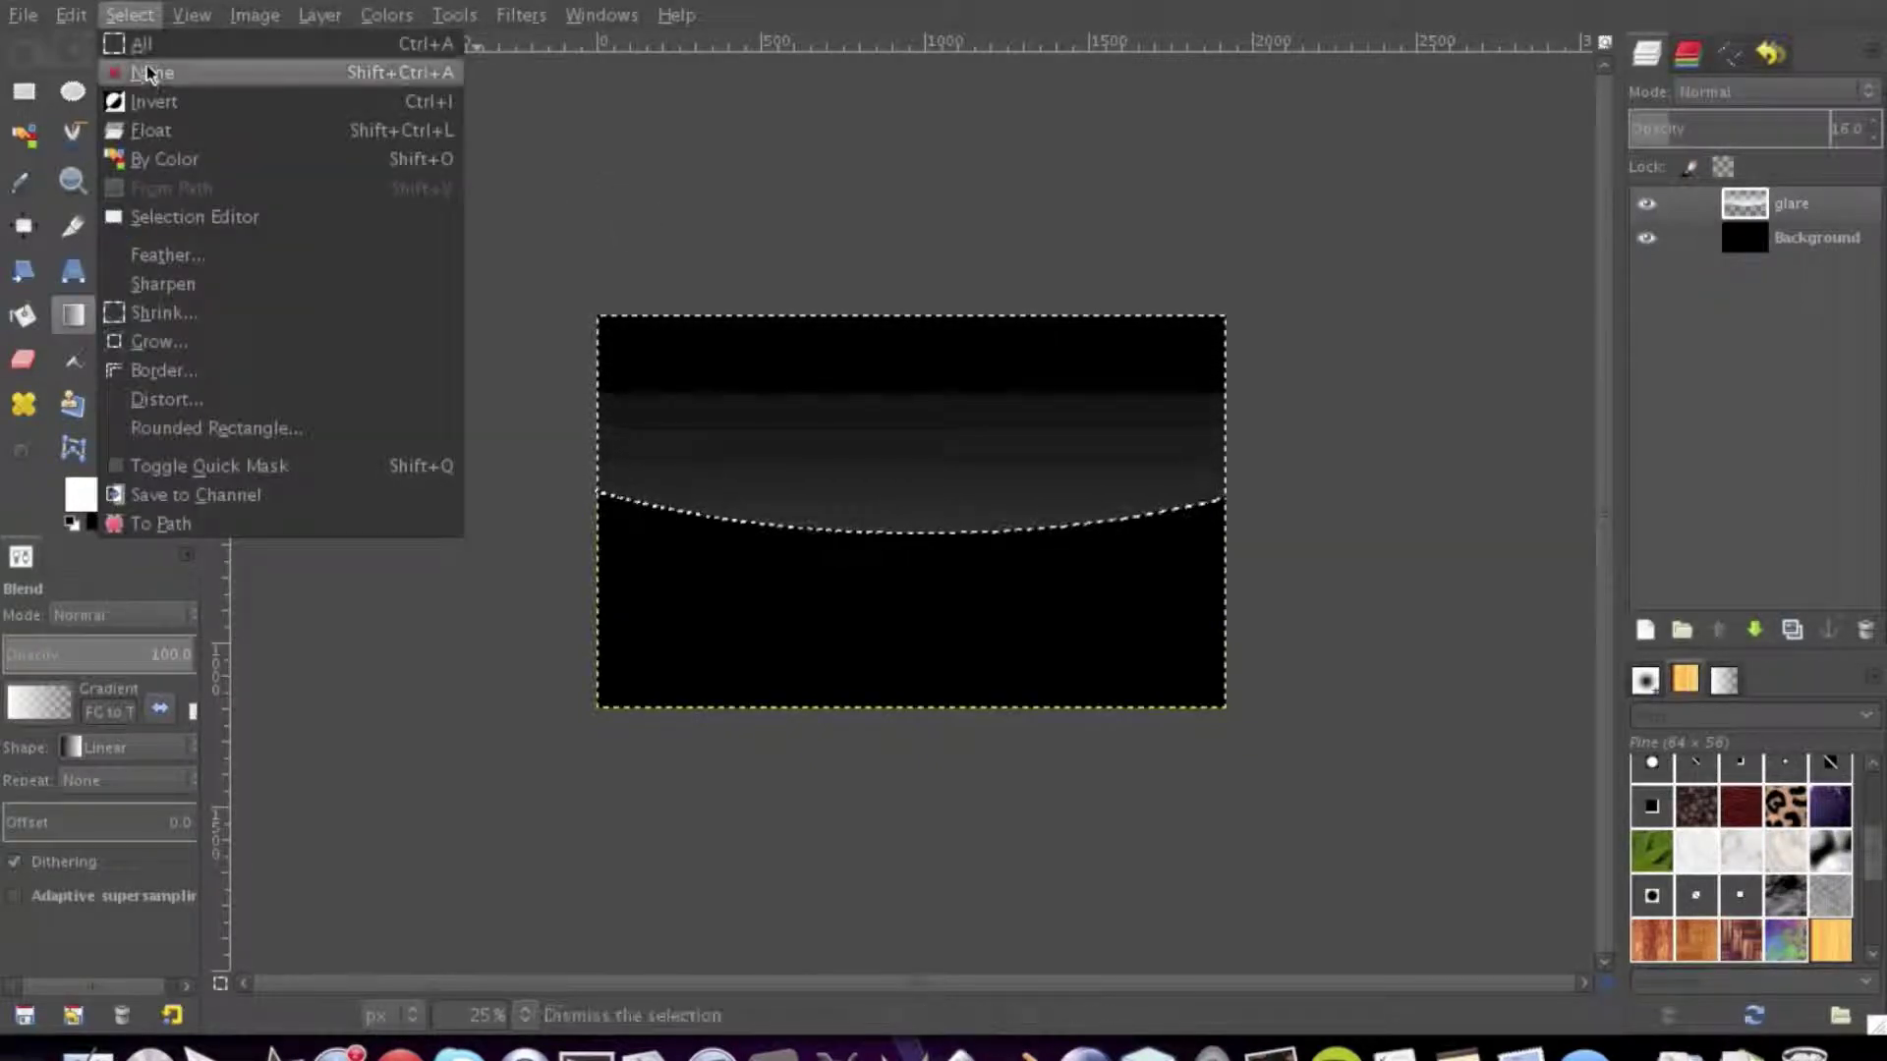
click(149, 72)
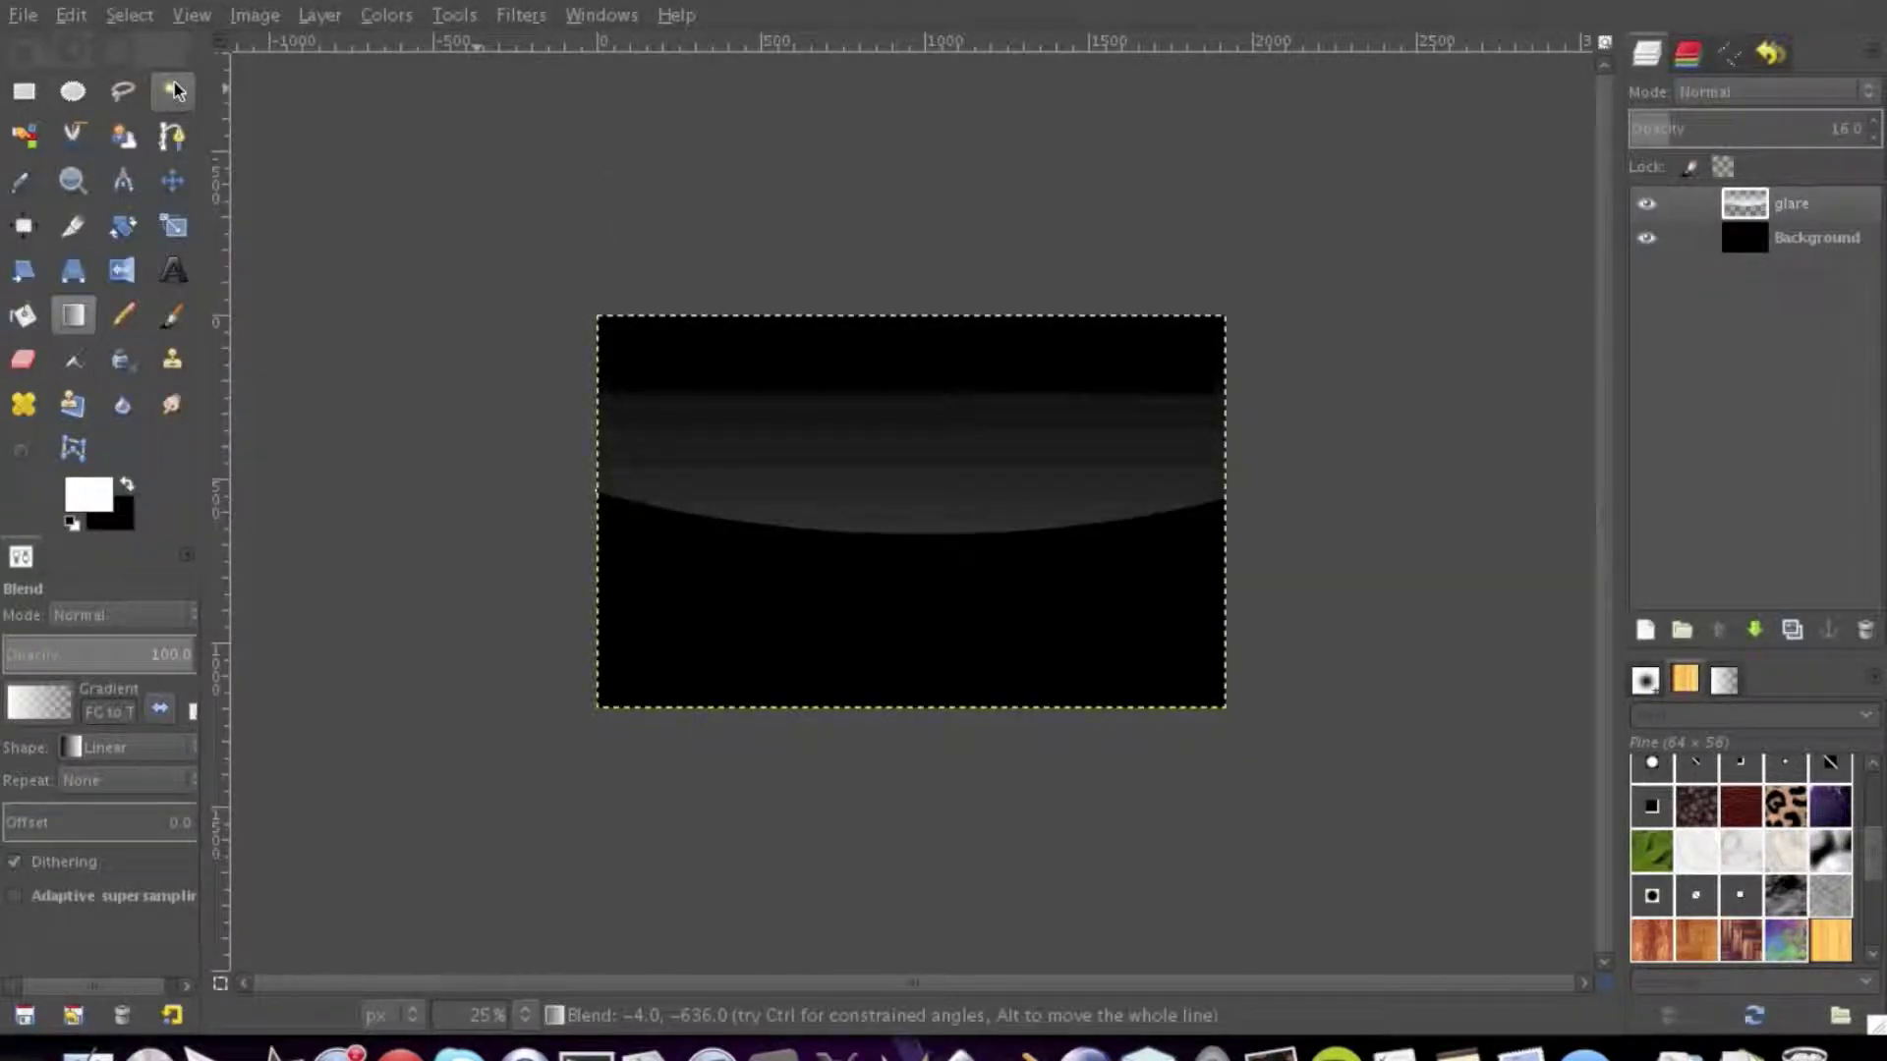